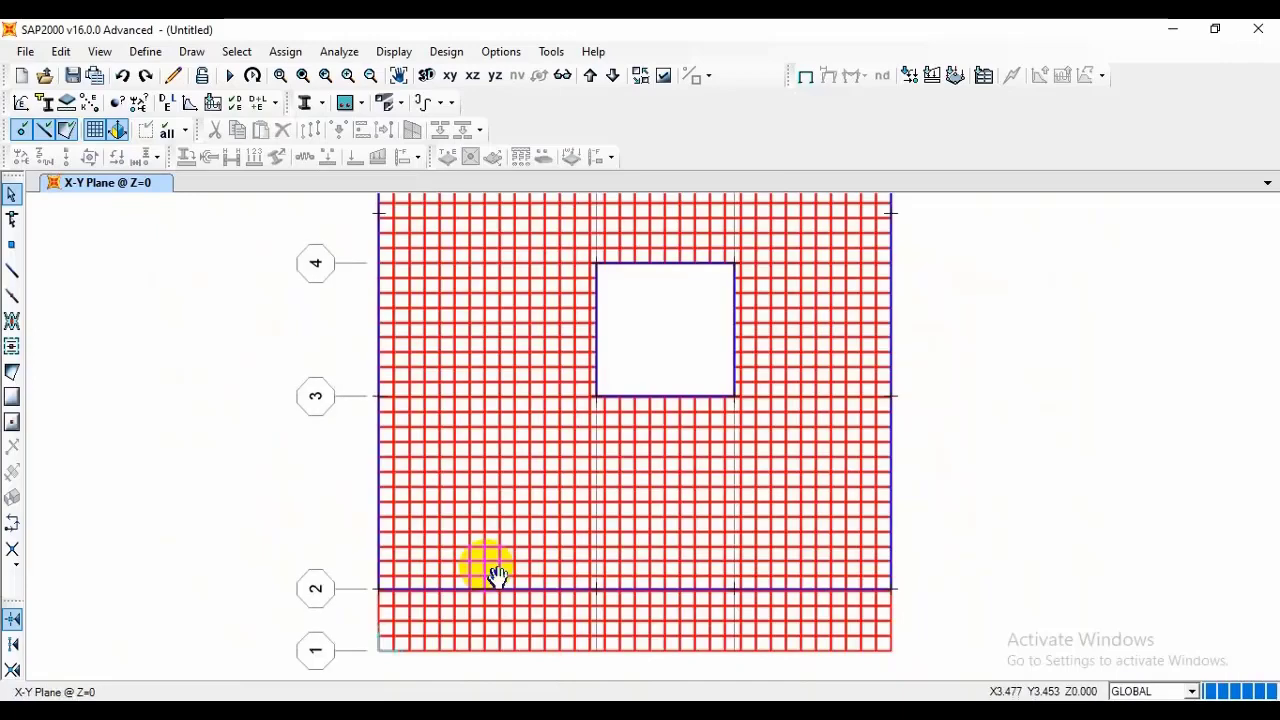
pyautogui.scroll(2, 520, 602)
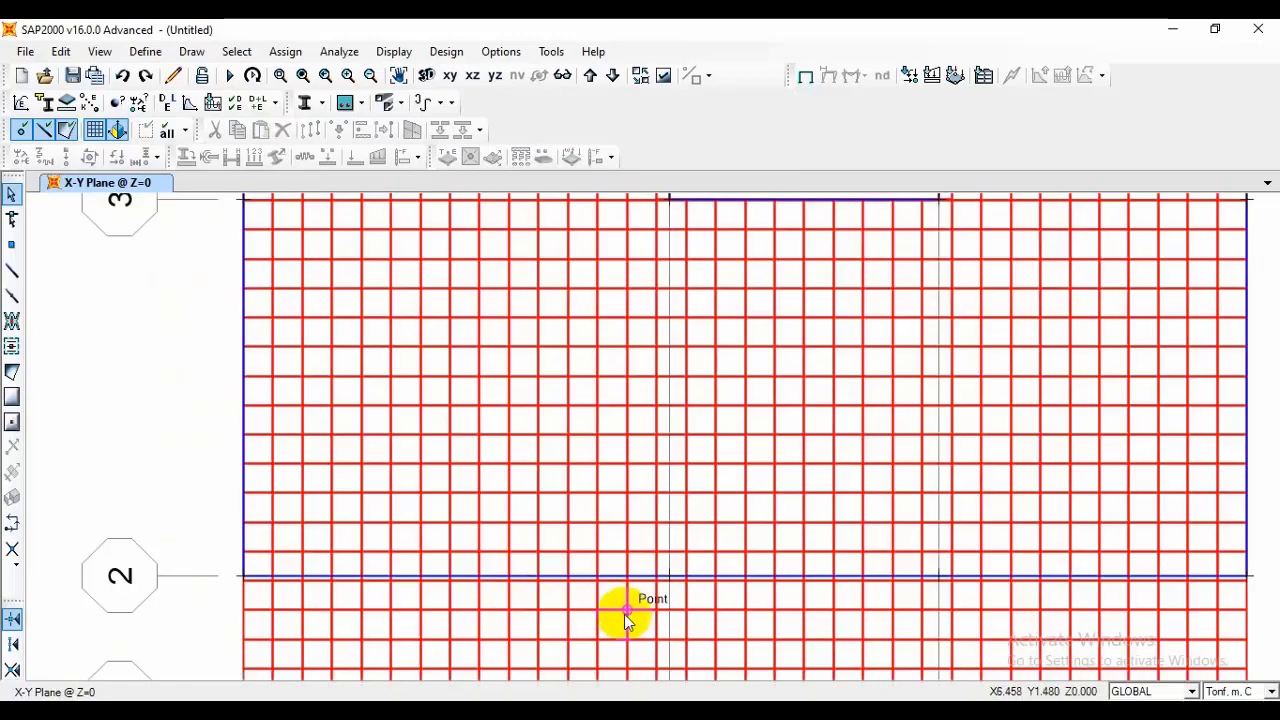
pyautogui.click(625, 550)
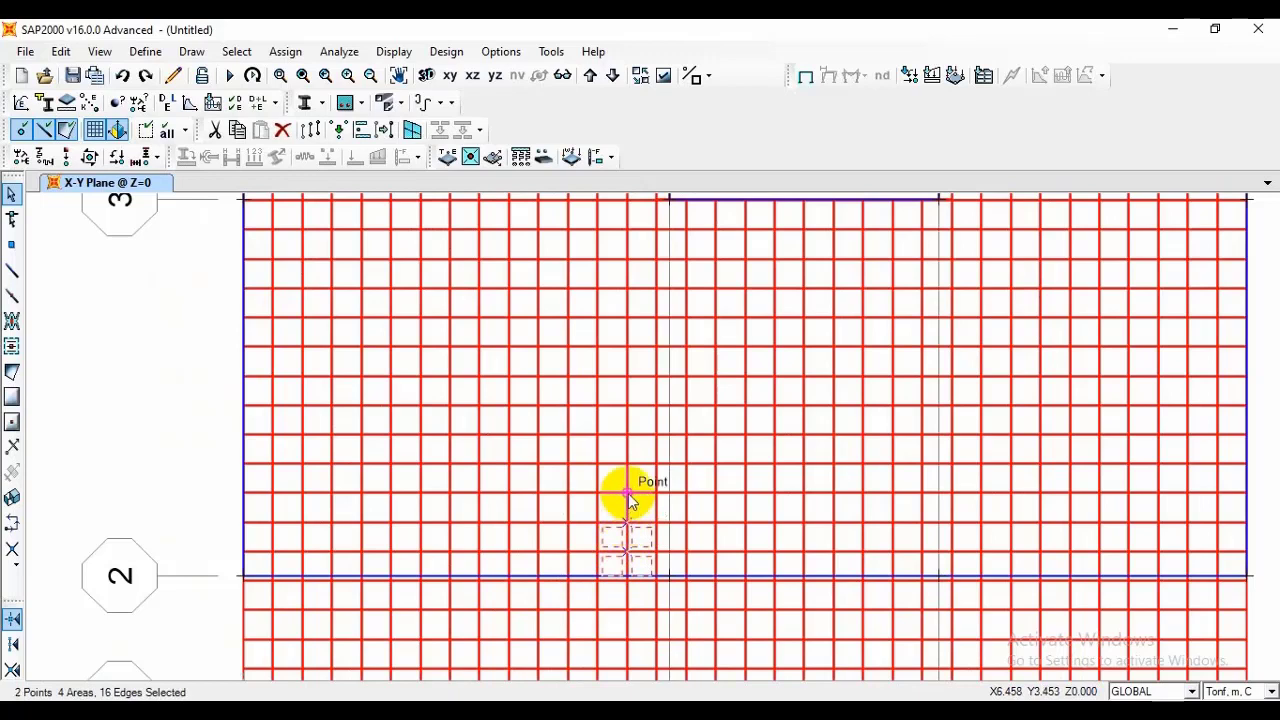
pyautogui.scroll(-2, 560, 505)
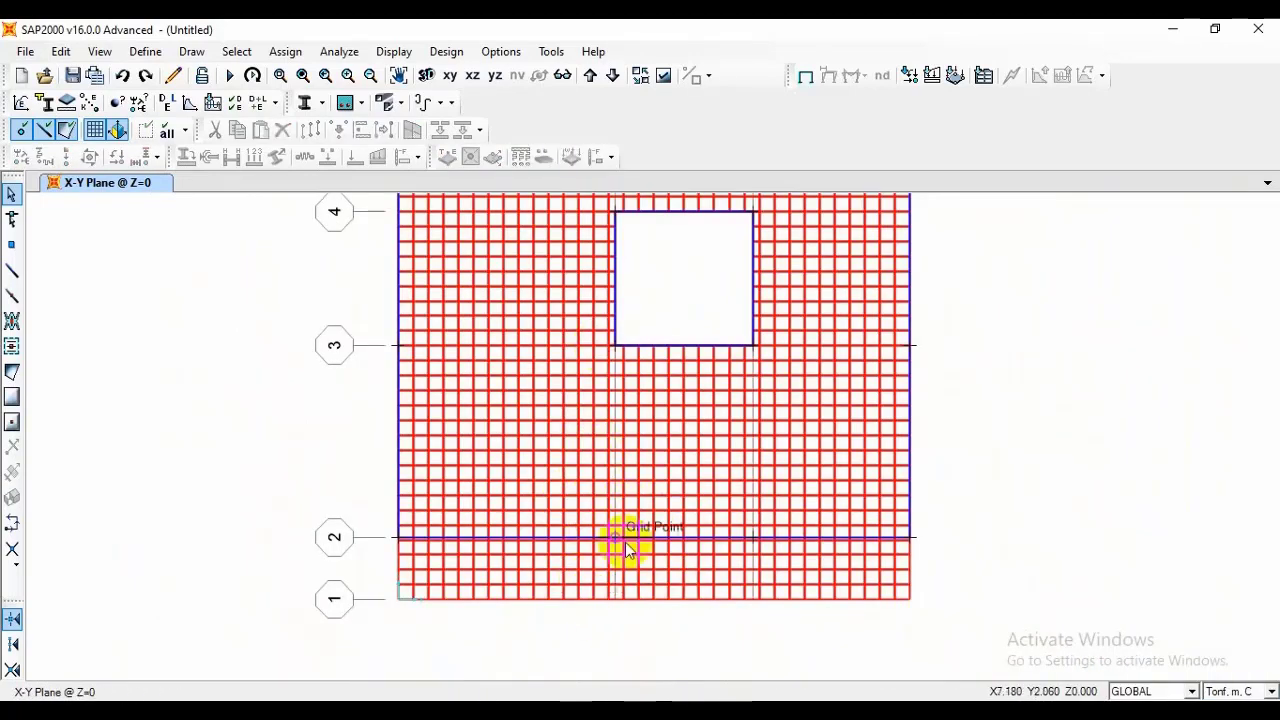
# Step: Release Moment 22 (Minor) and Moment 33 (Major) at the start of the leftmost beam on grid line 2
pyautogui.moveTo(737, 386); pyautogui.dragTo(556, 496, button='middle')
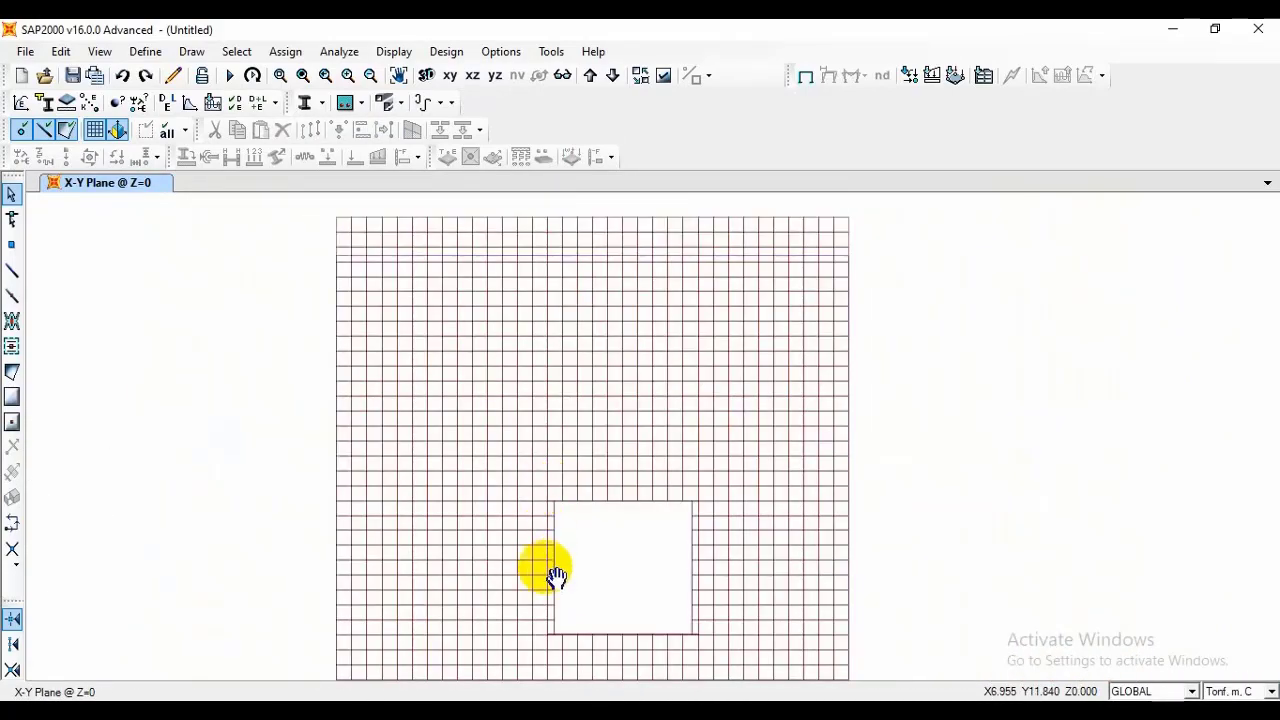
pyautogui.moveTo(557, 577); pyautogui.dragTo(566, 340, button='middle')
pyautogui.scroll(3, 378, 648)
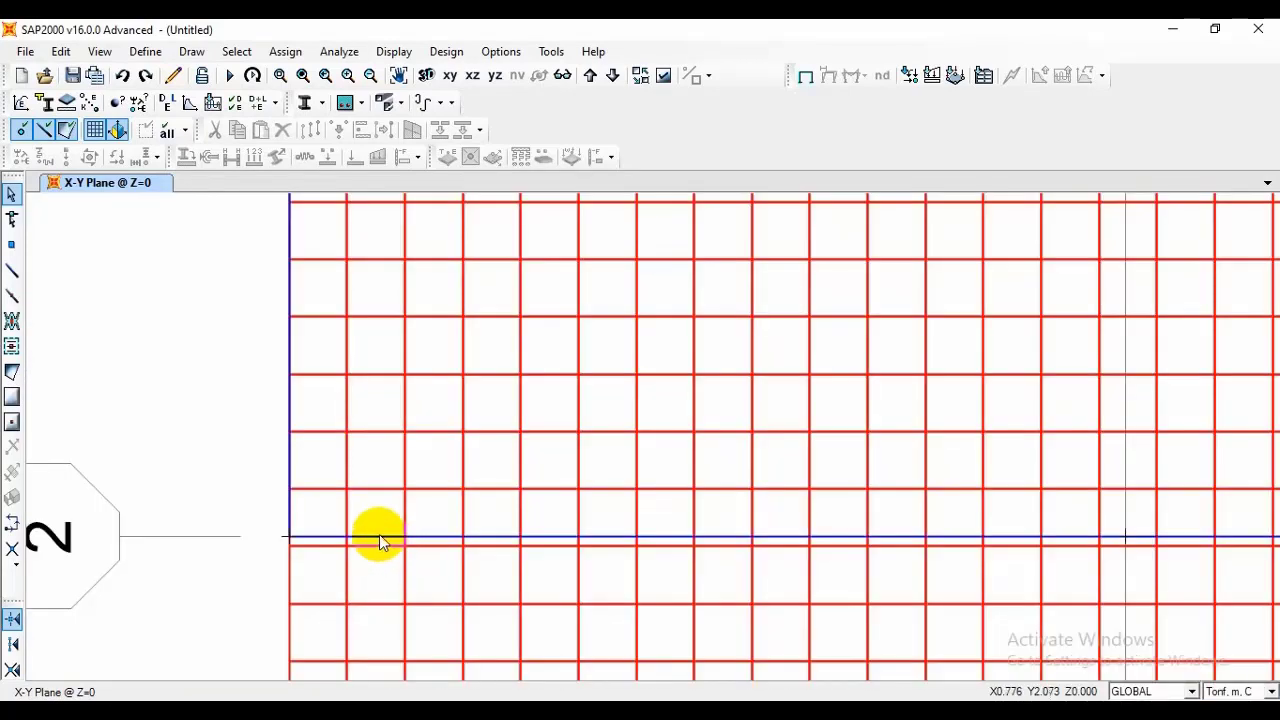
pyautogui.click(380, 537)
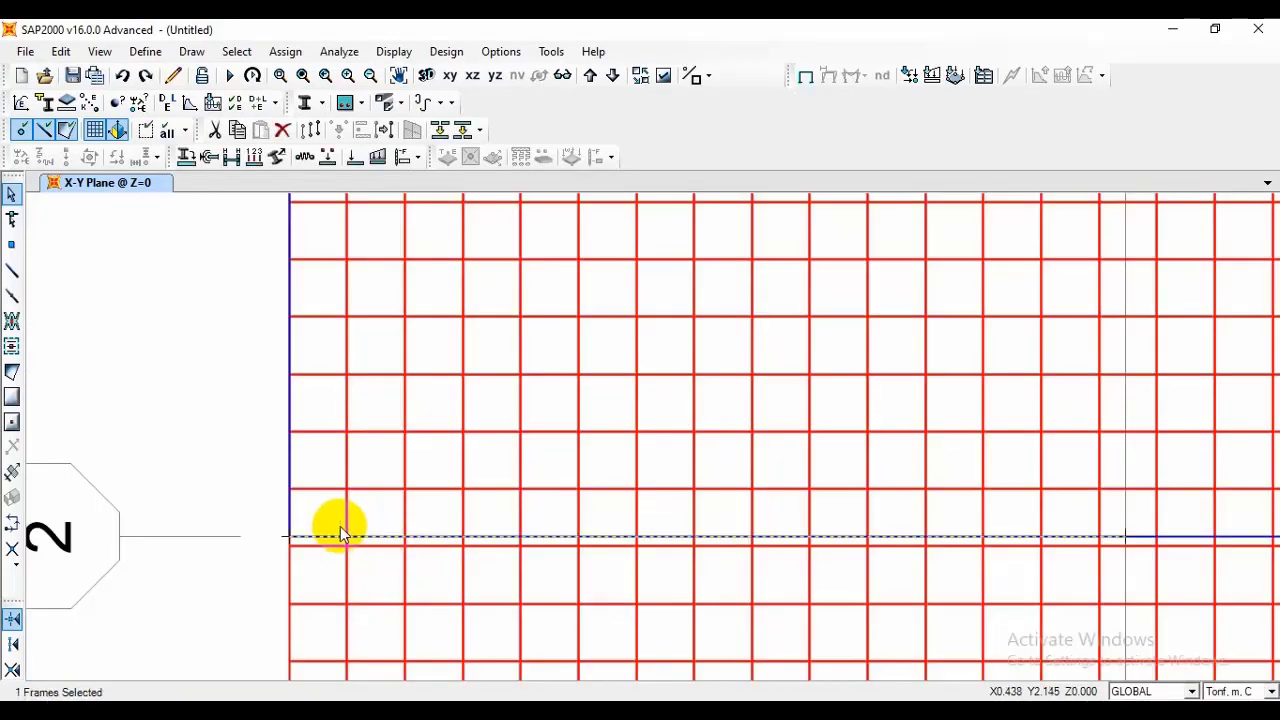
pyautogui.scroll(-2, 340, 526)
pyautogui.scroll(1, 547, 536)
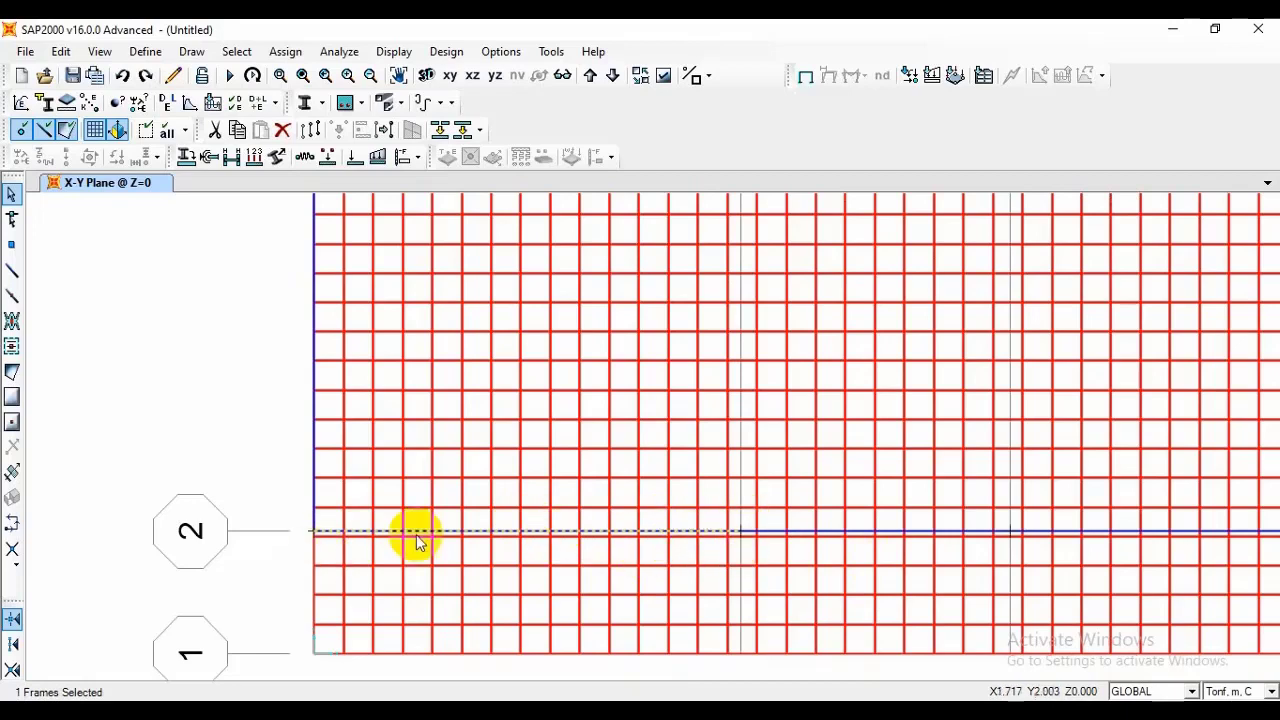
pyautogui.click(285, 51)
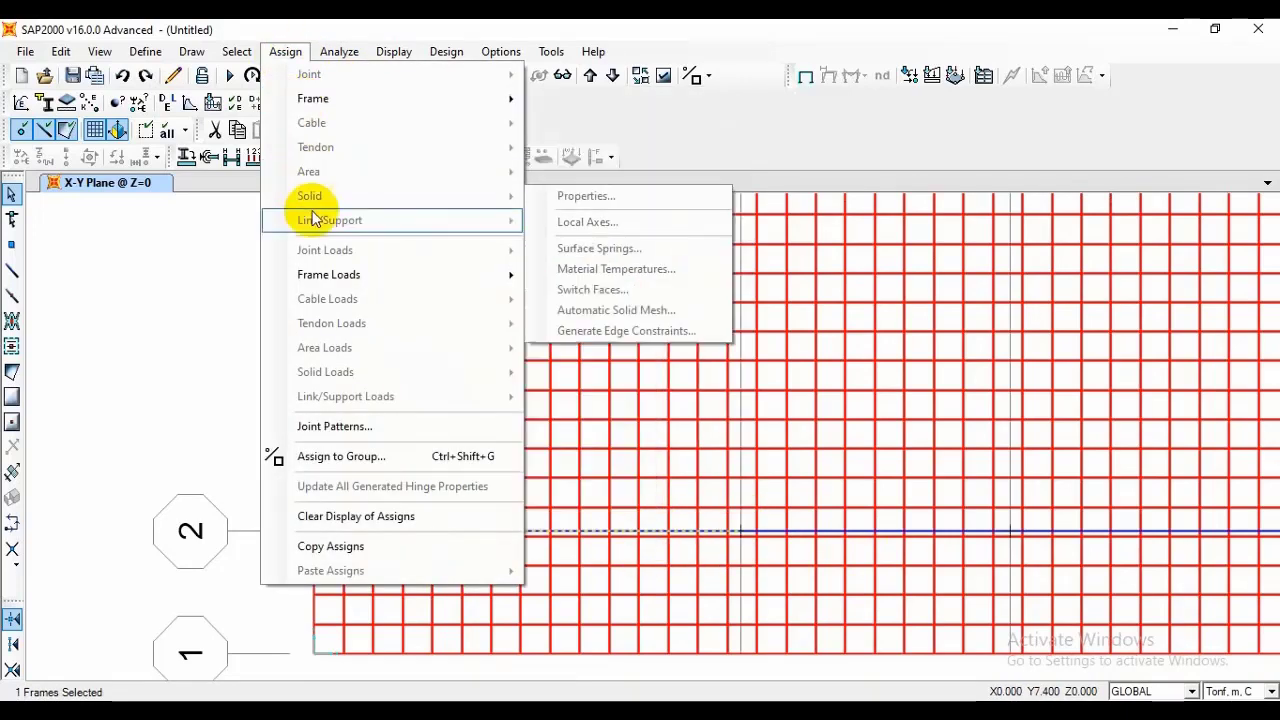
pyautogui.moveTo(333, 245)
pyautogui.moveTo(340, 99)
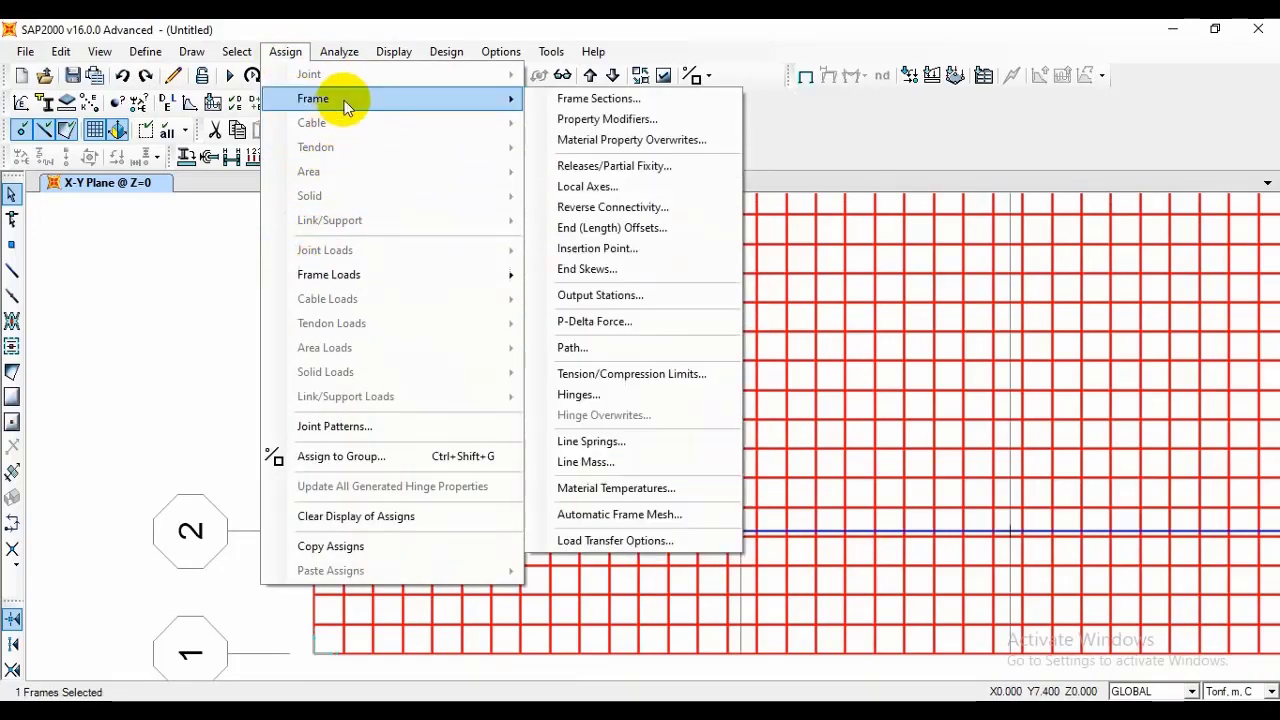
pyautogui.click(595, 166)
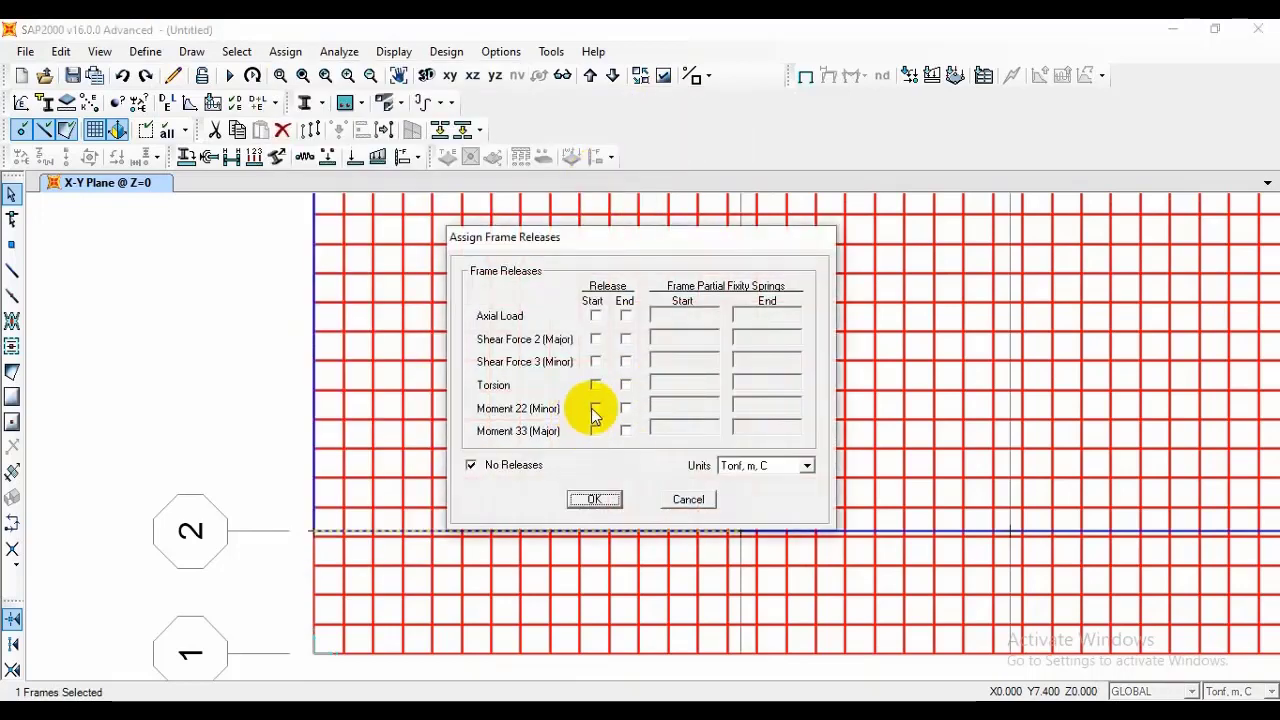
pyautogui.click(596, 430)
pyautogui.click(590, 499)
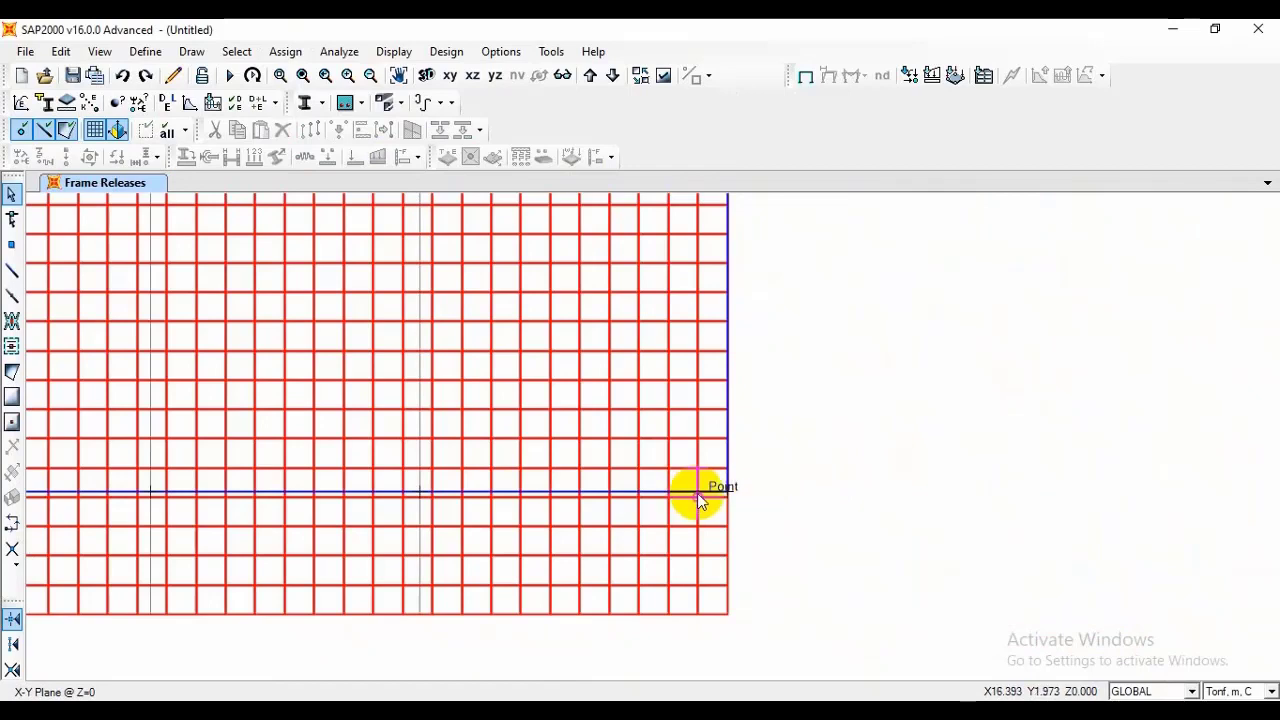
# Step: Assign frame releases to the rightmost beam on grid line 2: Moment 22 at the end and Moment 33 at both start and end
pyautogui.scroll(2, 697, 493)
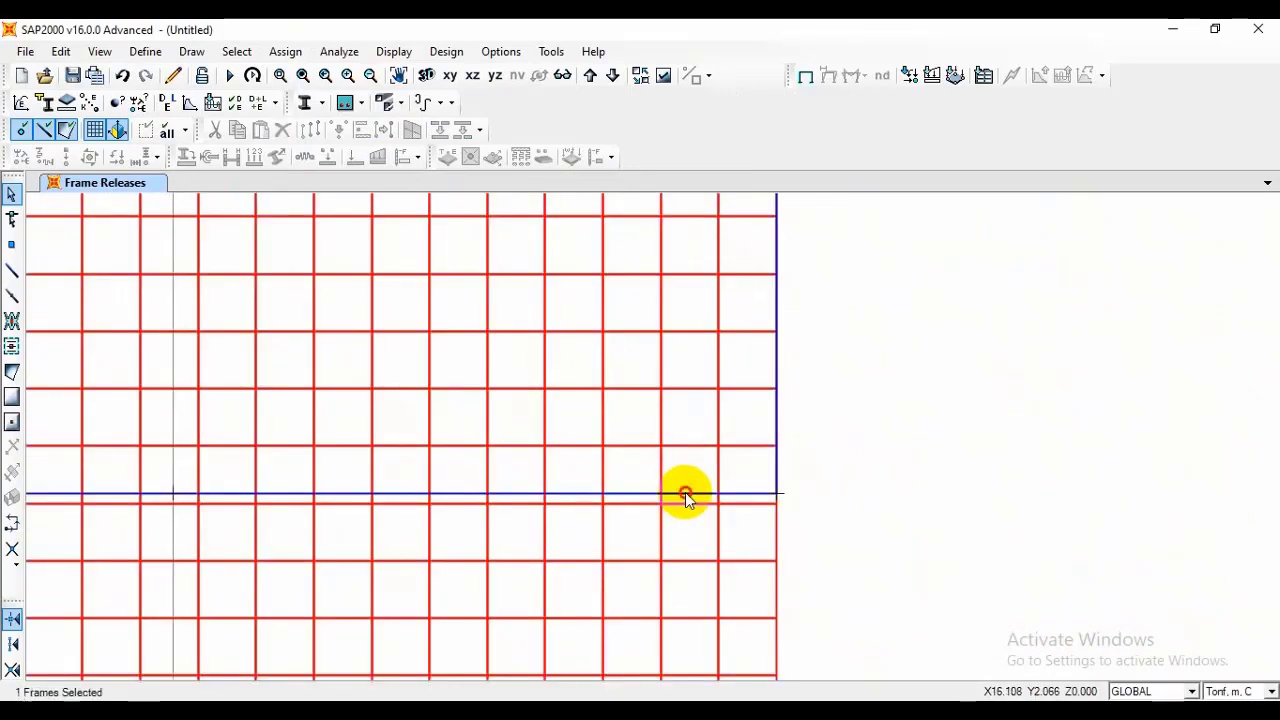
pyautogui.click(285, 51)
pyautogui.moveTo(380, 134)
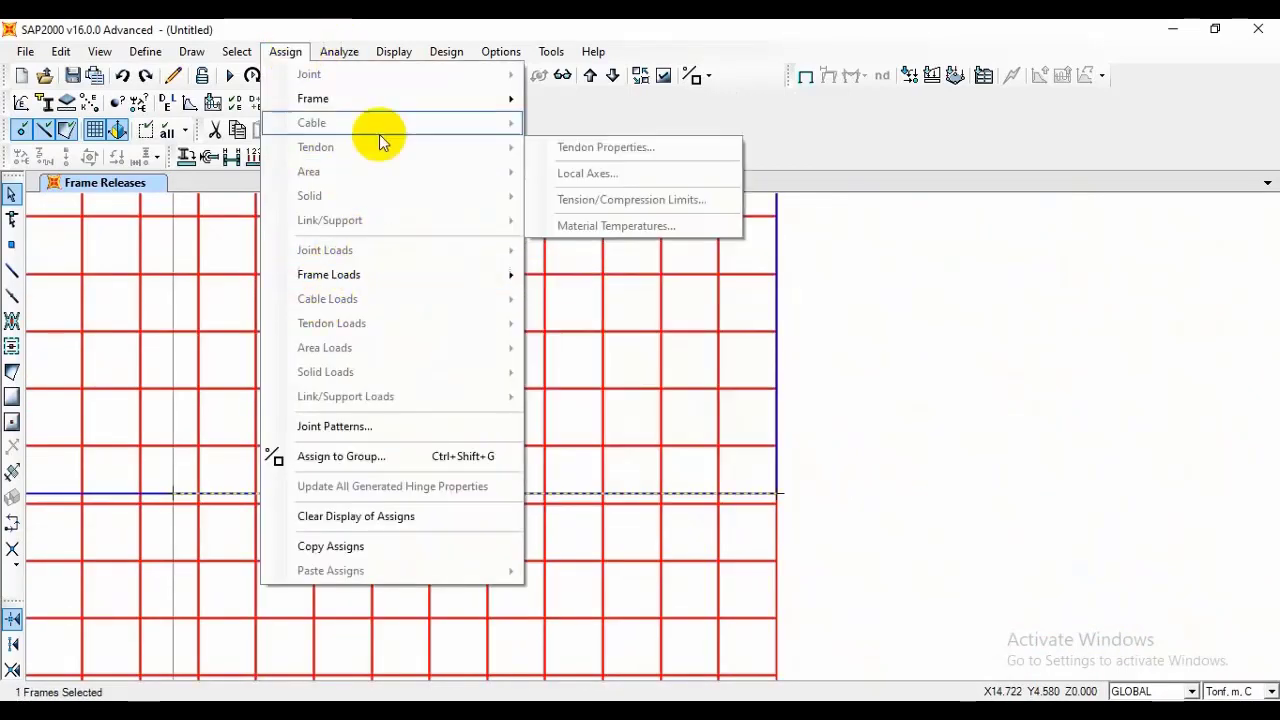
pyautogui.moveTo(491, 101)
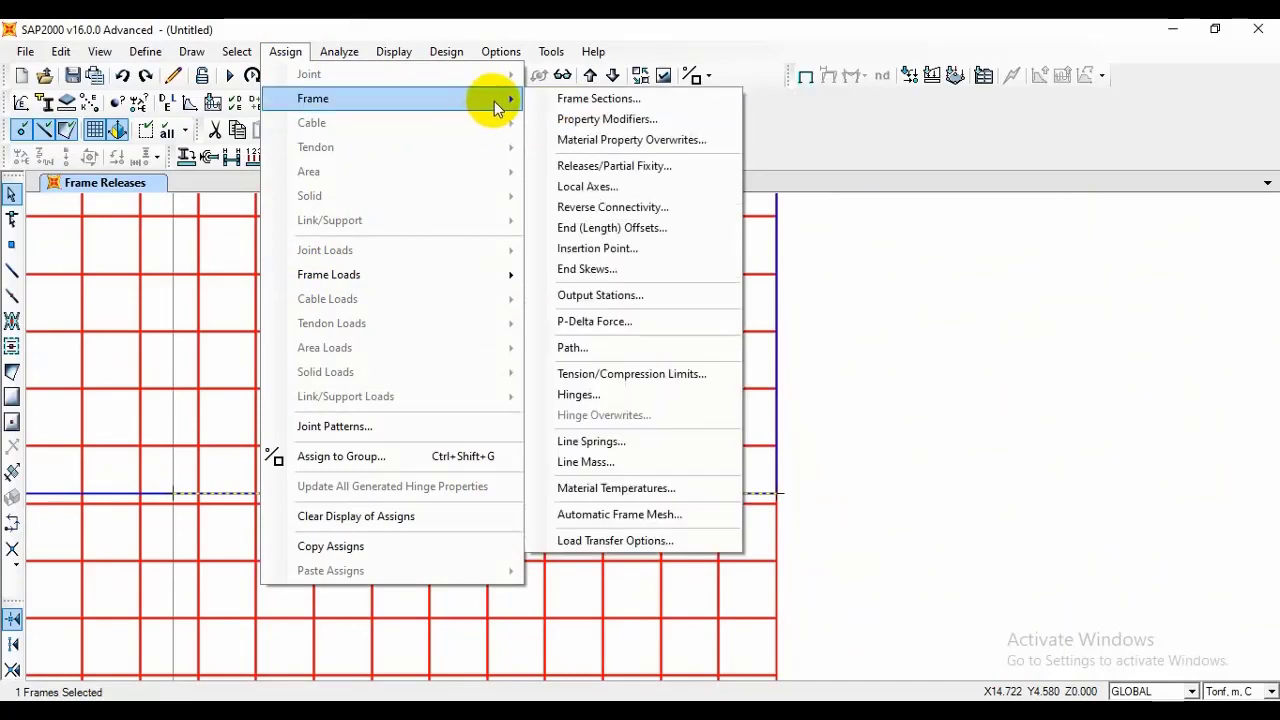
pyautogui.click(600, 166)
pyautogui.moveTo(666, 240); pyautogui.dragTo(925, 238)
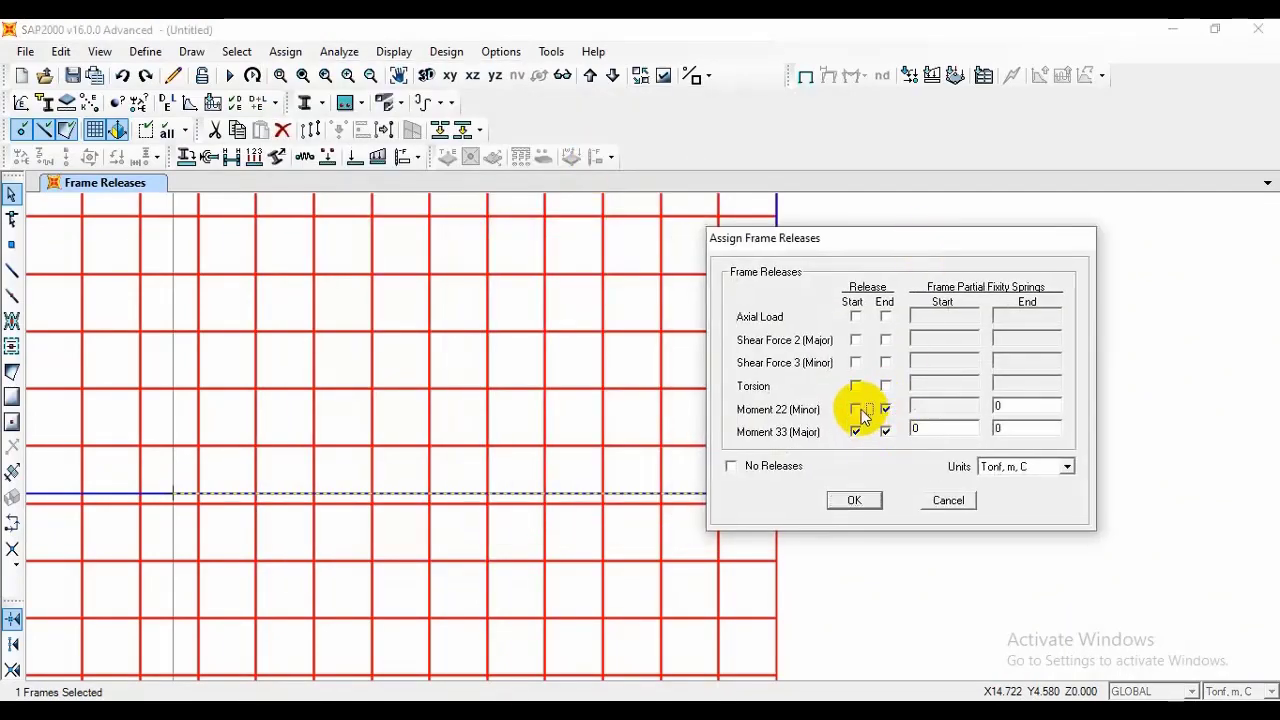
pyautogui.click(850, 501)
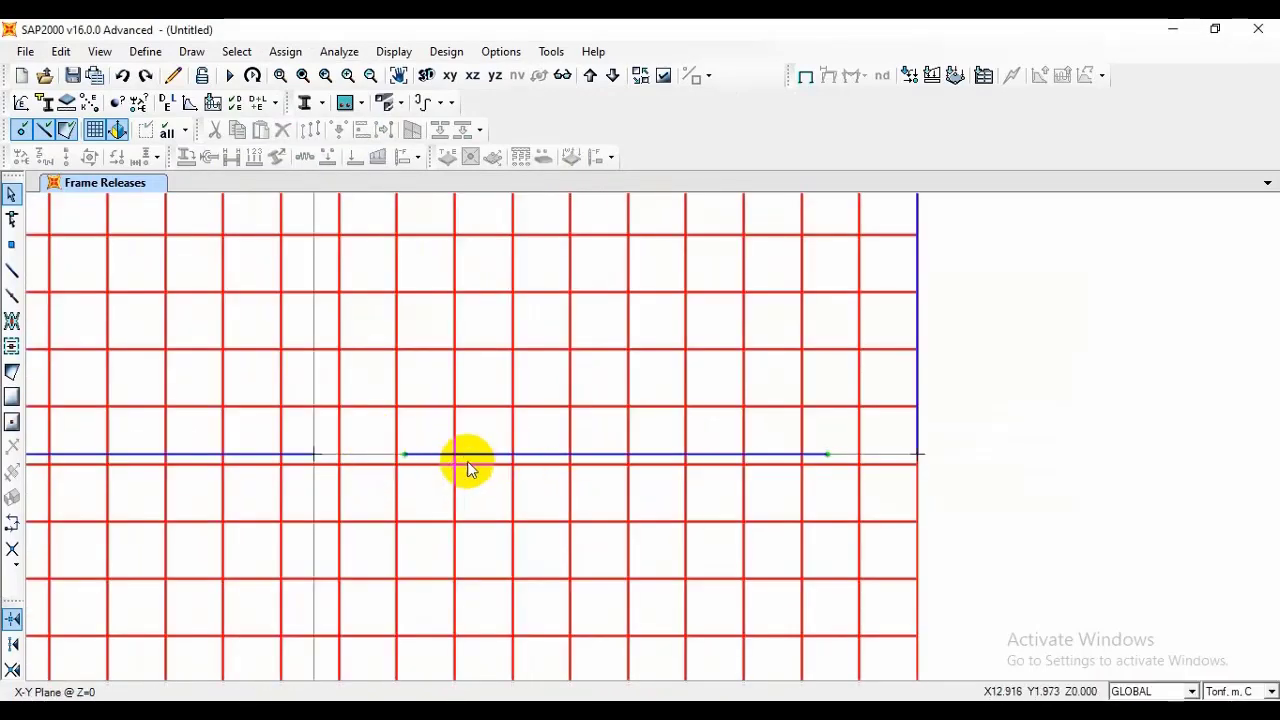
# Step: Clear the start release on grid line 2's rightmost beam, leaving only Moment 22 and Moment 33 released at its end
pyautogui.click(484, 458)
pyautogui.click(285, 51)
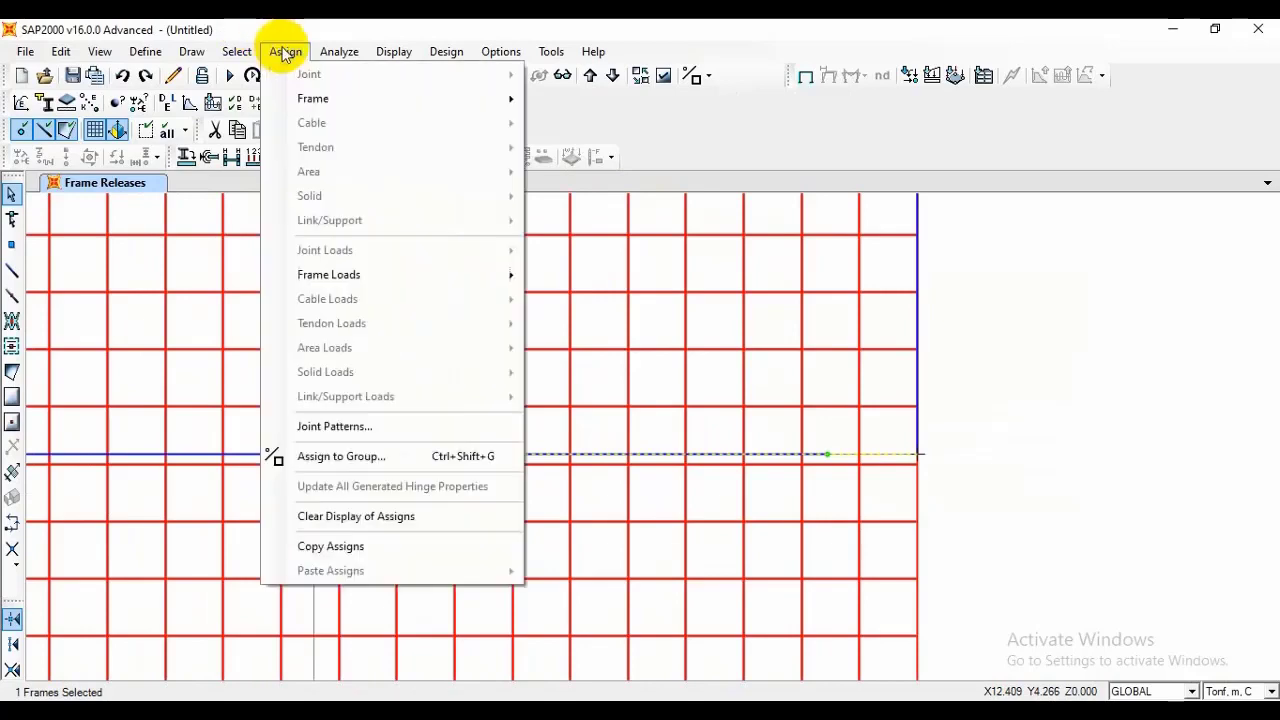
pyautogui.moveTo(505, 98)
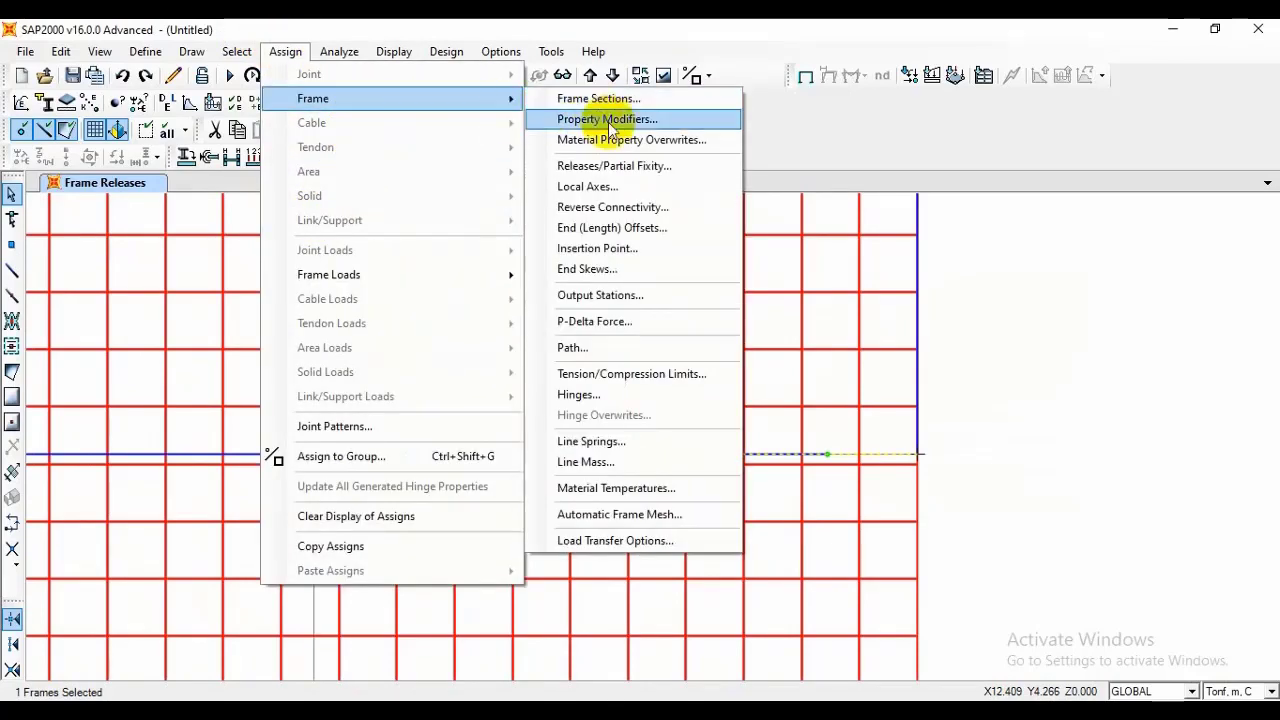
pyautogui.click(645, 166)
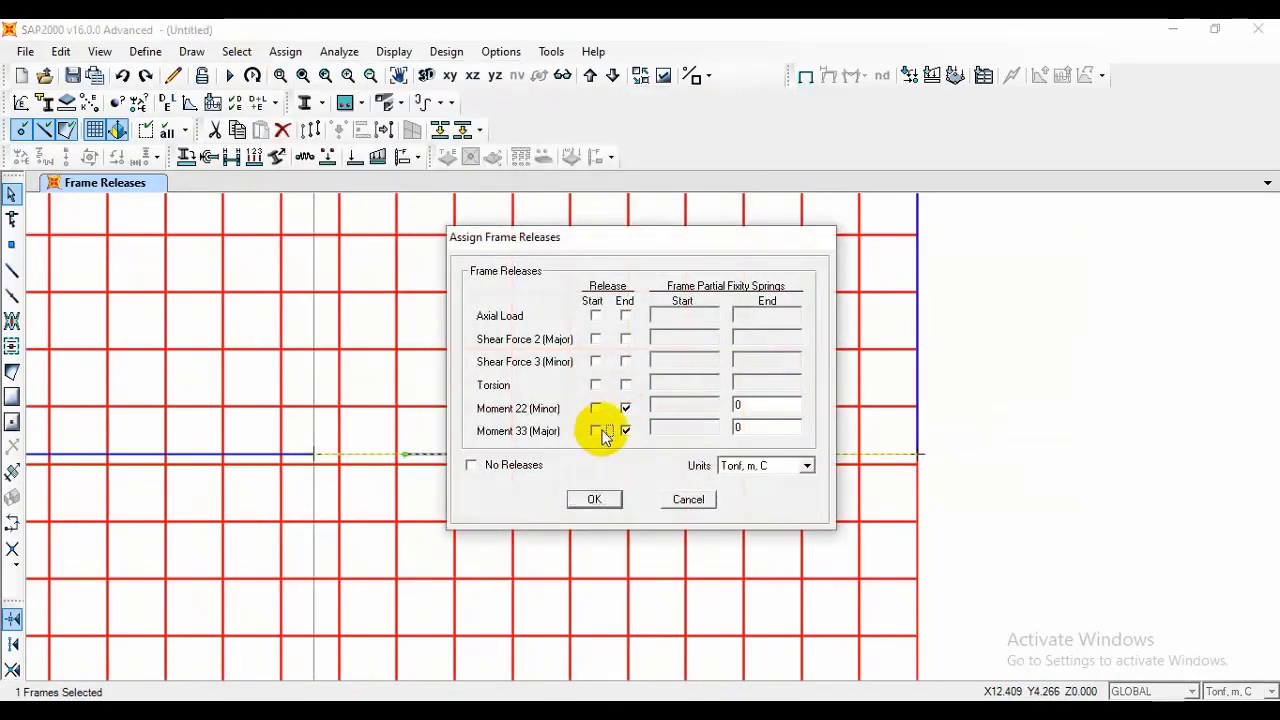
pyautogui.click(603, 502)
# Step: Release Moment 22 and Moment 33 at both start and end of the four beams around the slab opening
pyautogui.scroll(-2, 964, 452)
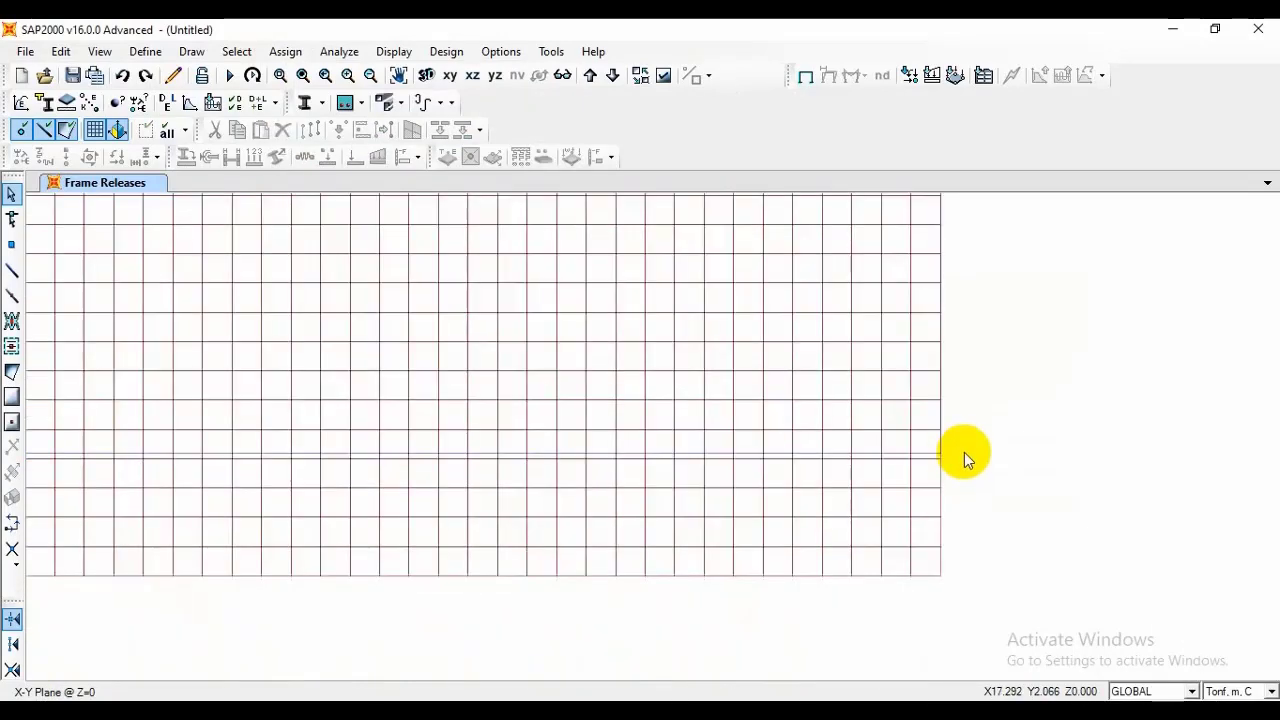
pyautogui.moveTo(394, 351); pyautogui.dragTo(714, 428, button='middle')
pyautogui.moveTo(545, 342); pyautogui.dragTo(515, 330, button='middle')
pyautogui.click(561, 266)
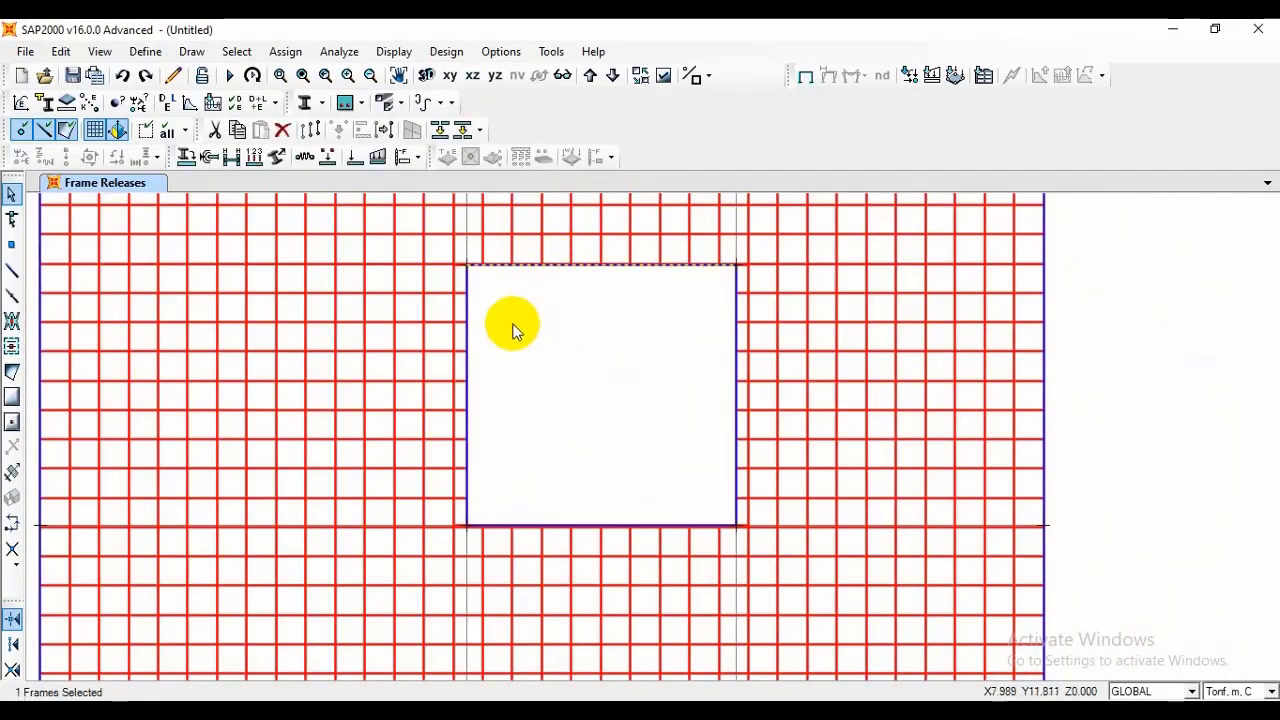
pyautogui.click(465, 352)
pyautogui.click(501, 265)
pyautogui.scroll(2, 470, 449)
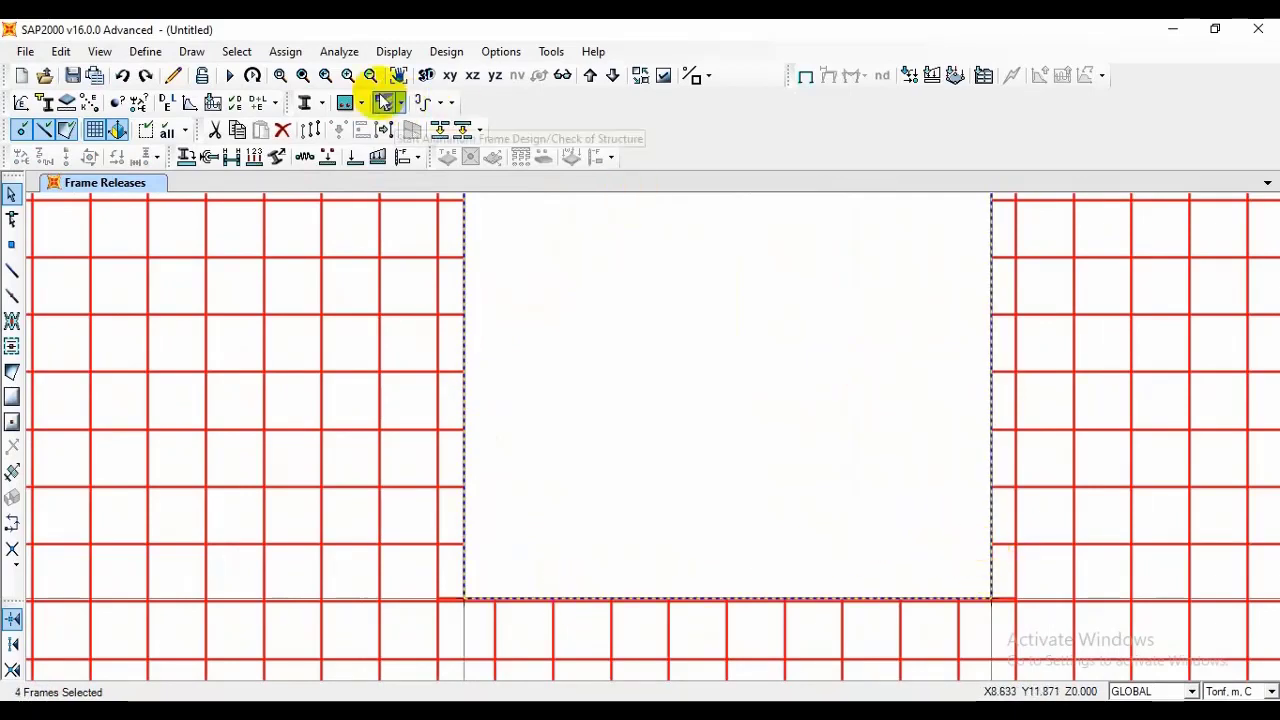
pyautogui.click(284, 52)
pyautogui.moveTo(317, 100)
pyautogui.click(625, 166)
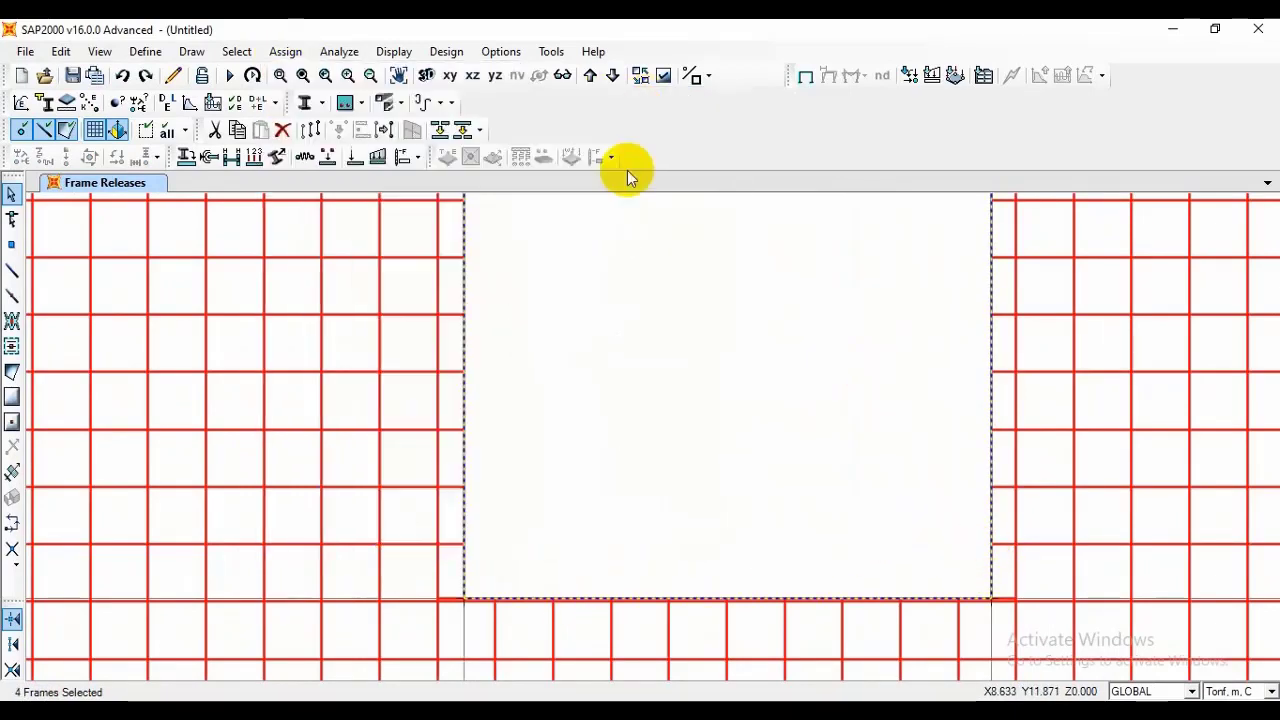
pyautogui.click(594, 499)
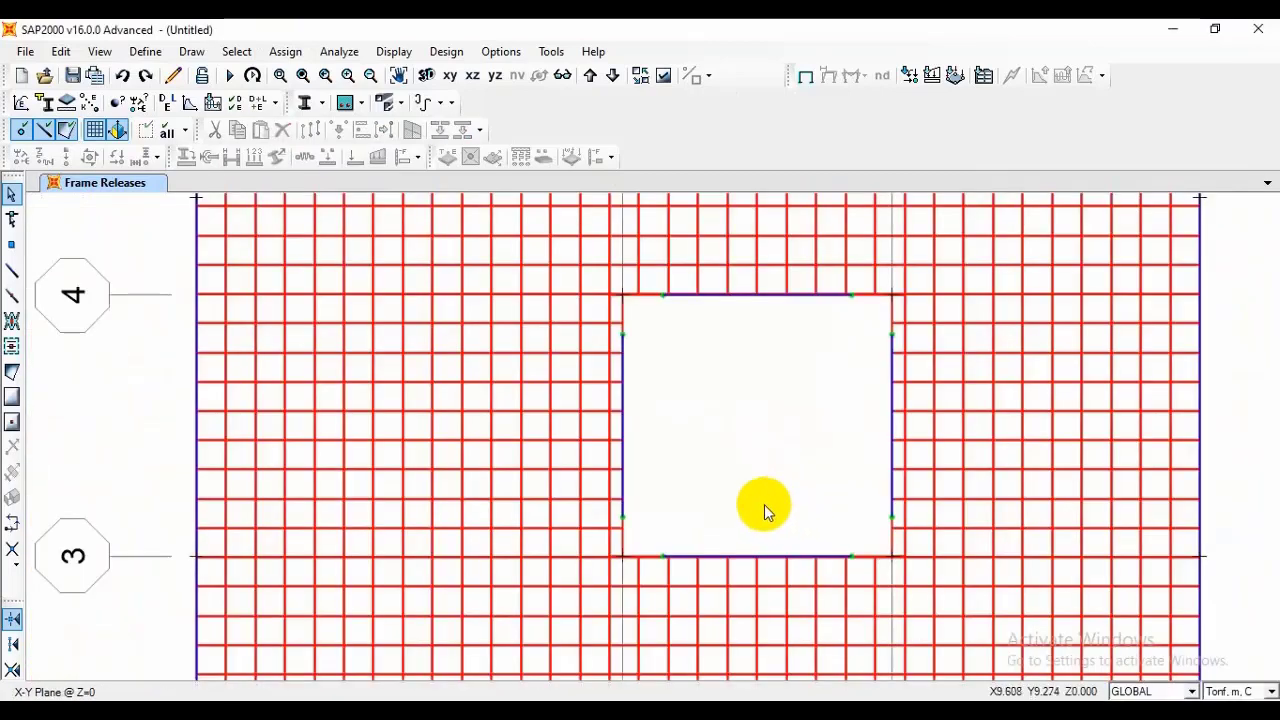
# Step: Release Moment 22 and Moment 33 at the start only of the two outer edge beams between grid lines 2 and 3
pyautogui.scroll(-2, 784, 510)
pyautogui.moveTo(707, 491); pyautogui.dragTo(386, 577, button='middle')
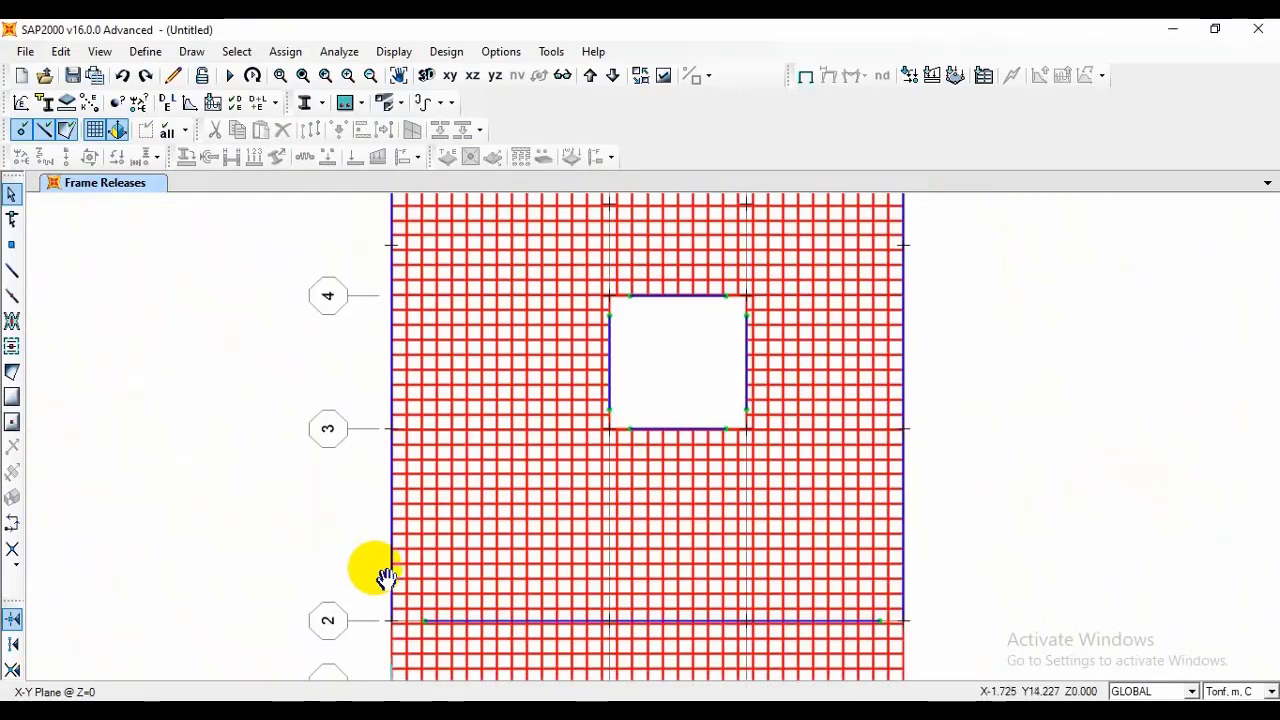
pyautogui.scroll(3, 388, 572)
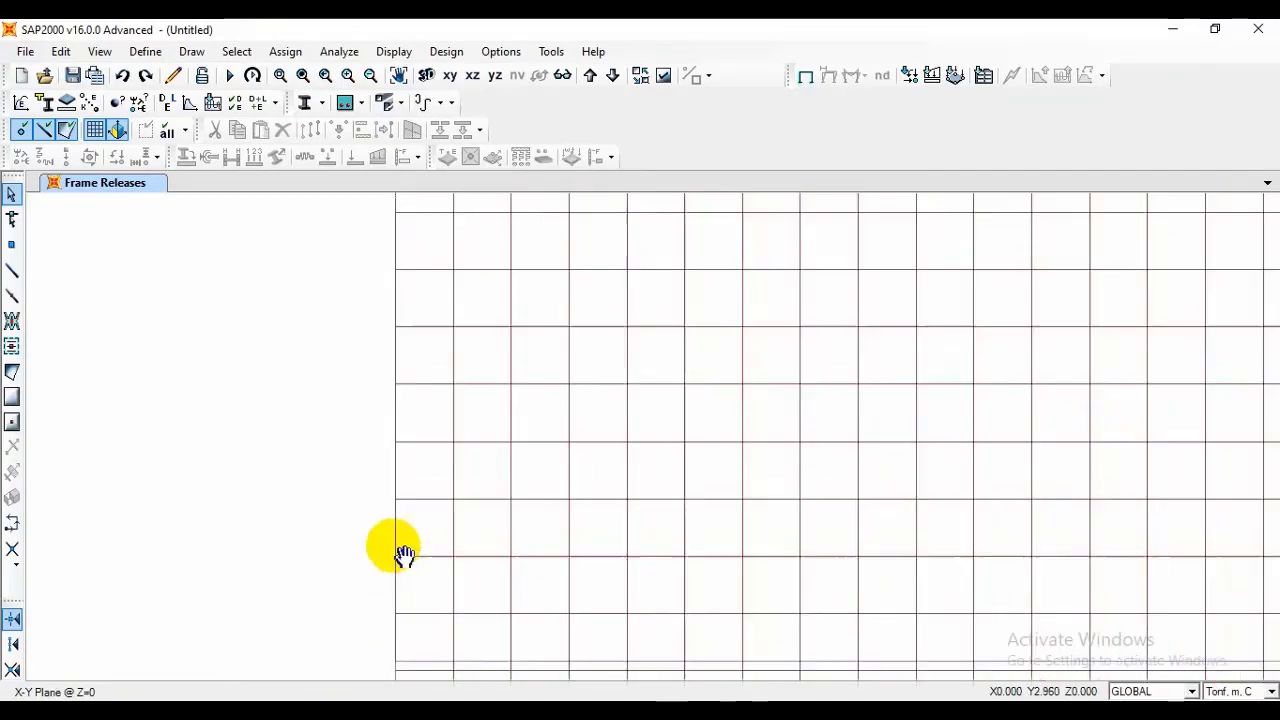
pyautogui.click(390, 533)
pyautogui.scroll(-2, 226, 520)
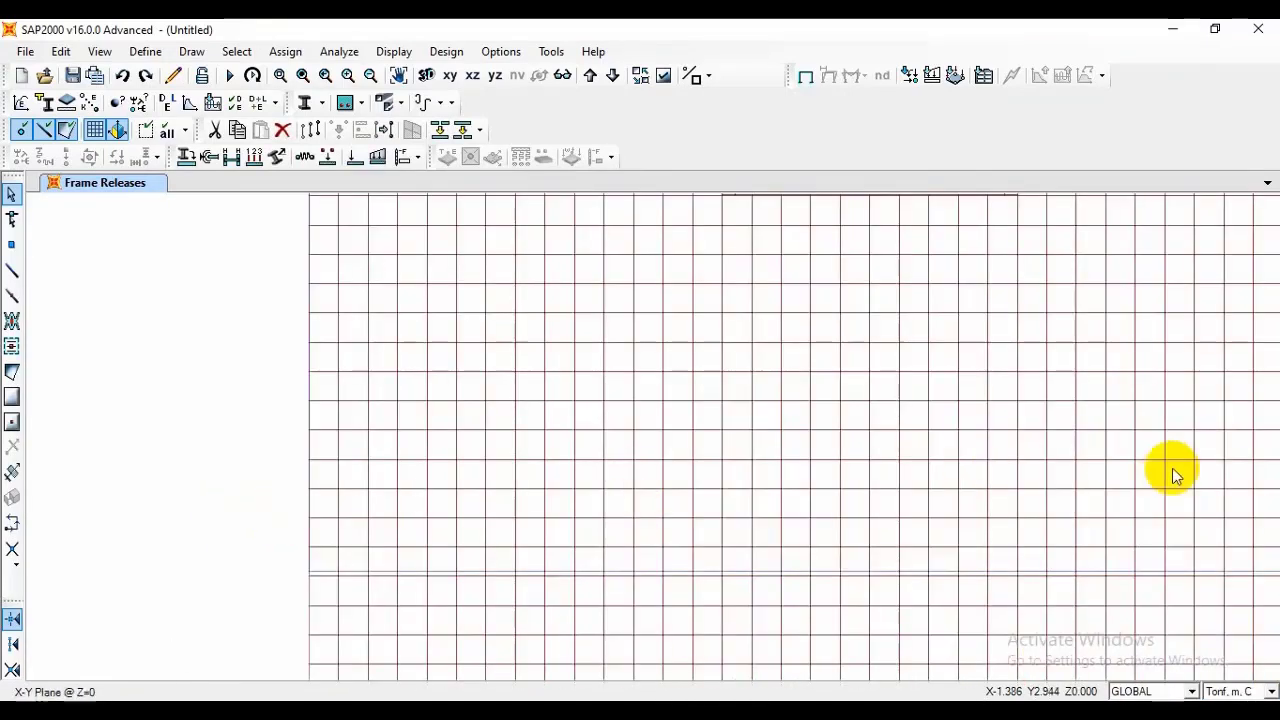
pyautogui.moveTo(1171, 471); pyautogui.dragTo(925, 505, button='middle')
pyautogui.scroll(-3, 737, 574)
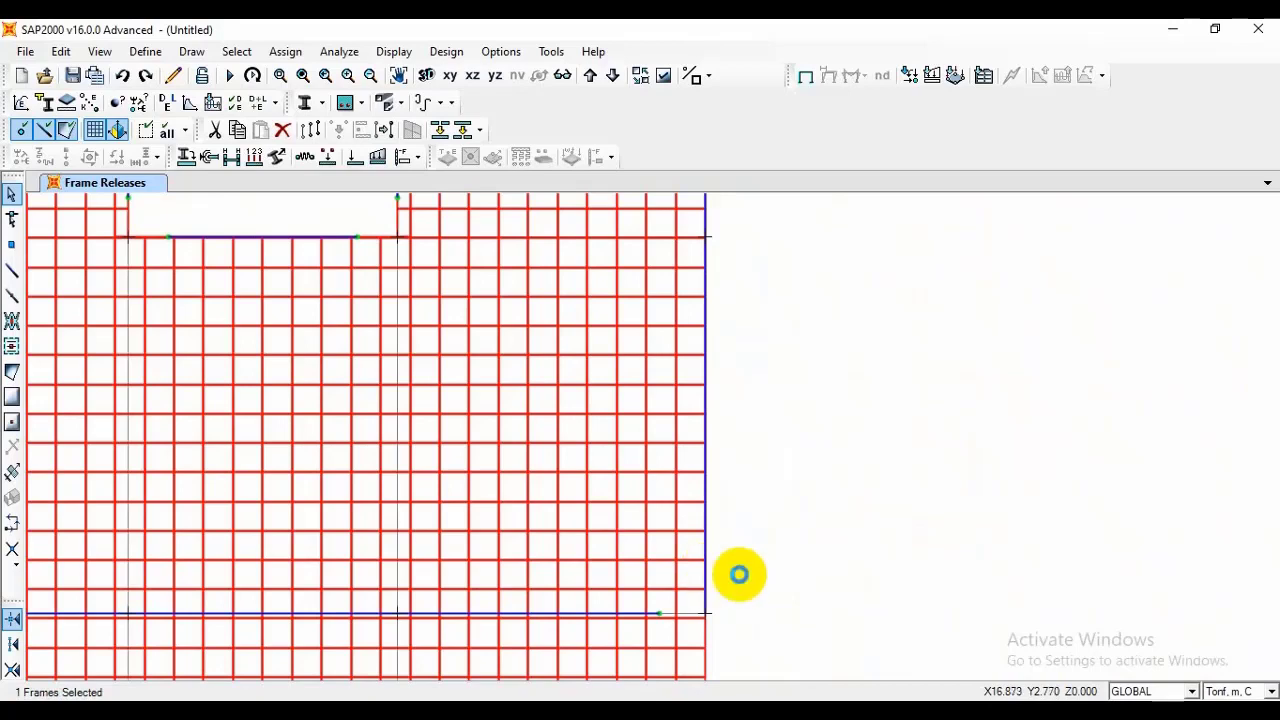
pyautogui.scroll(4, 846, 543)
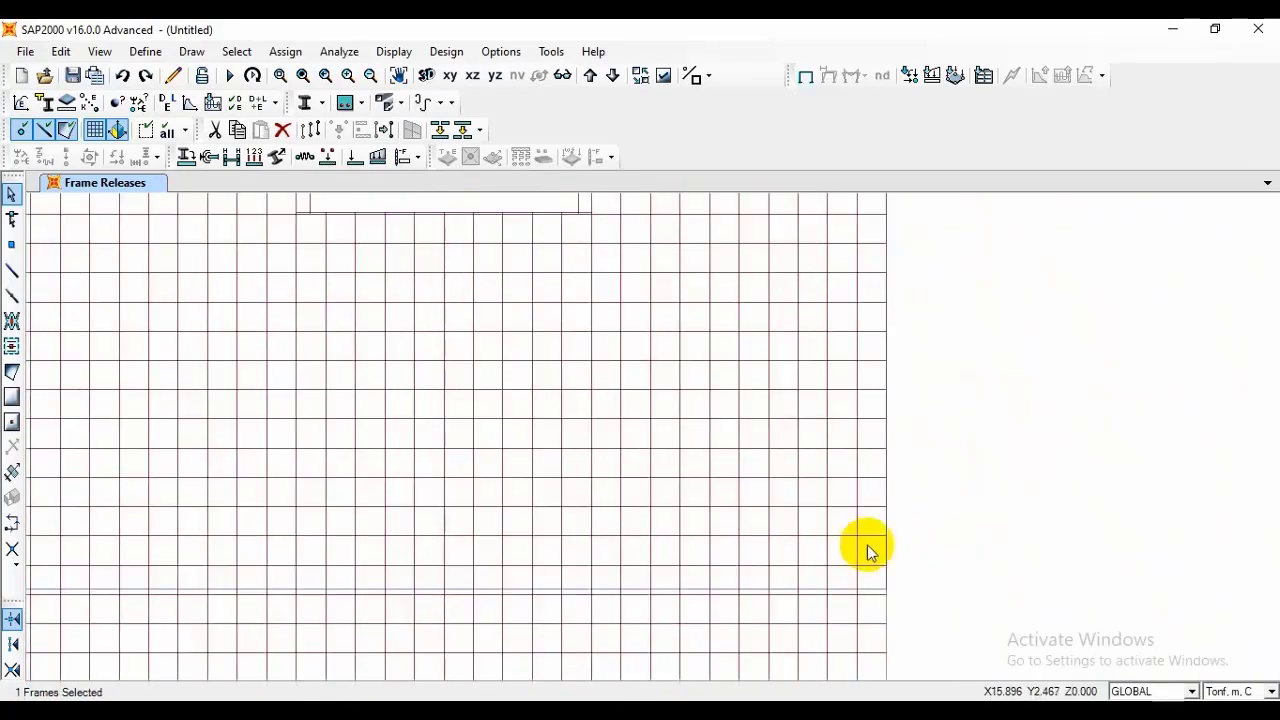
pyautogui.click(285, 51)
pyautogui.moveTo(480, 75)
pyautogui.moveTo(500, 98)
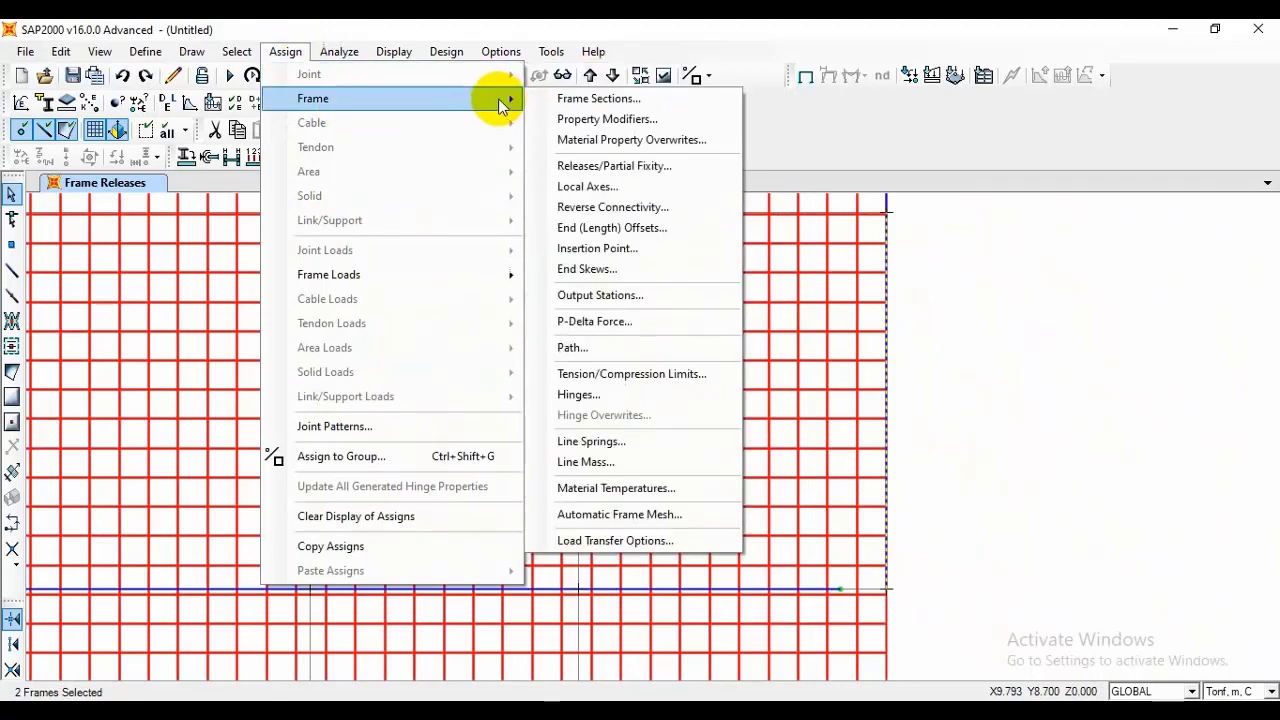
pyautogui.click(630, 163)
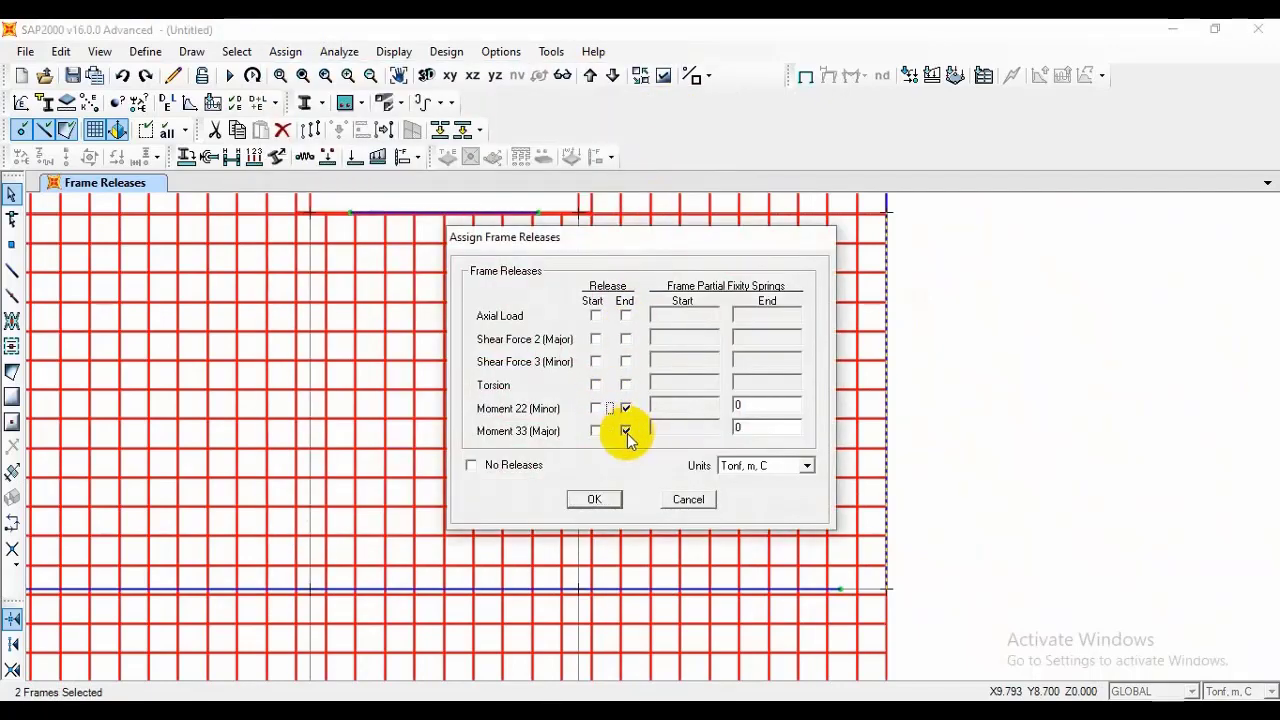
pyautogui.click(626, 430)
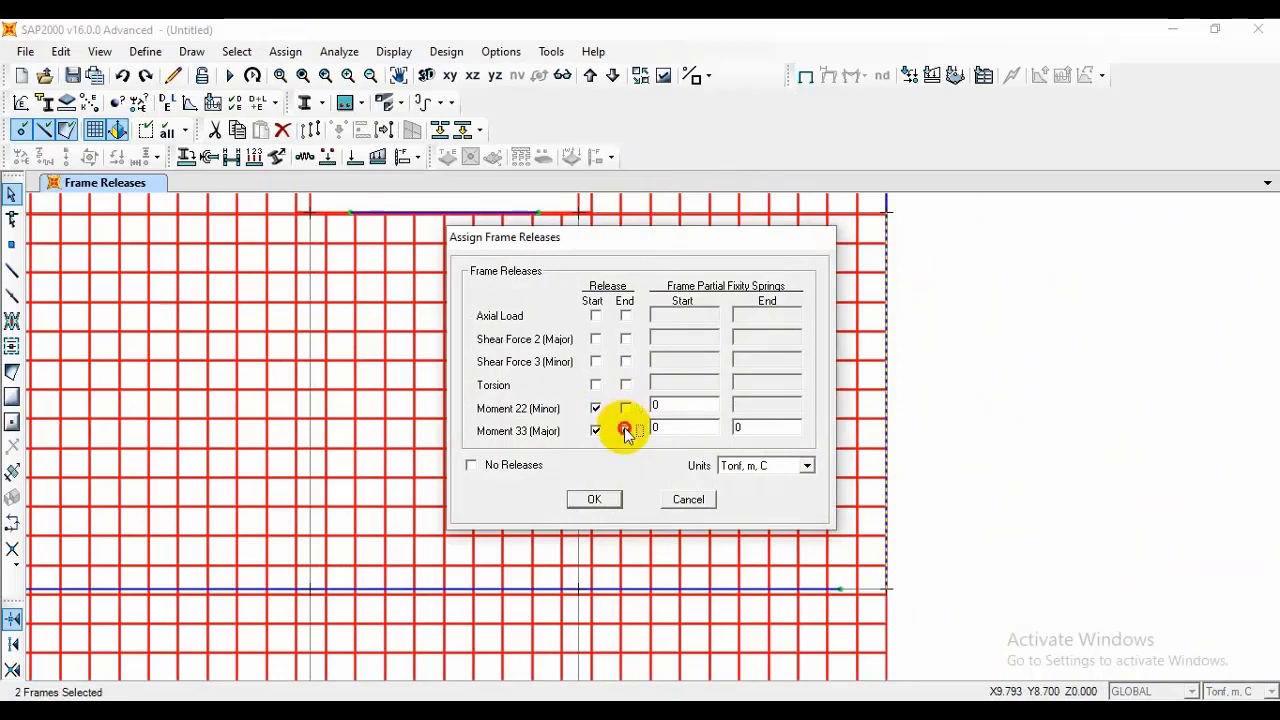
pyautogui.click(594, 499)
# Step: Reassign Moment 22 and Moment 33 releases at both start and end of the four beams framing the slab opening
pyautogui.scroll(-3, 882, 545)
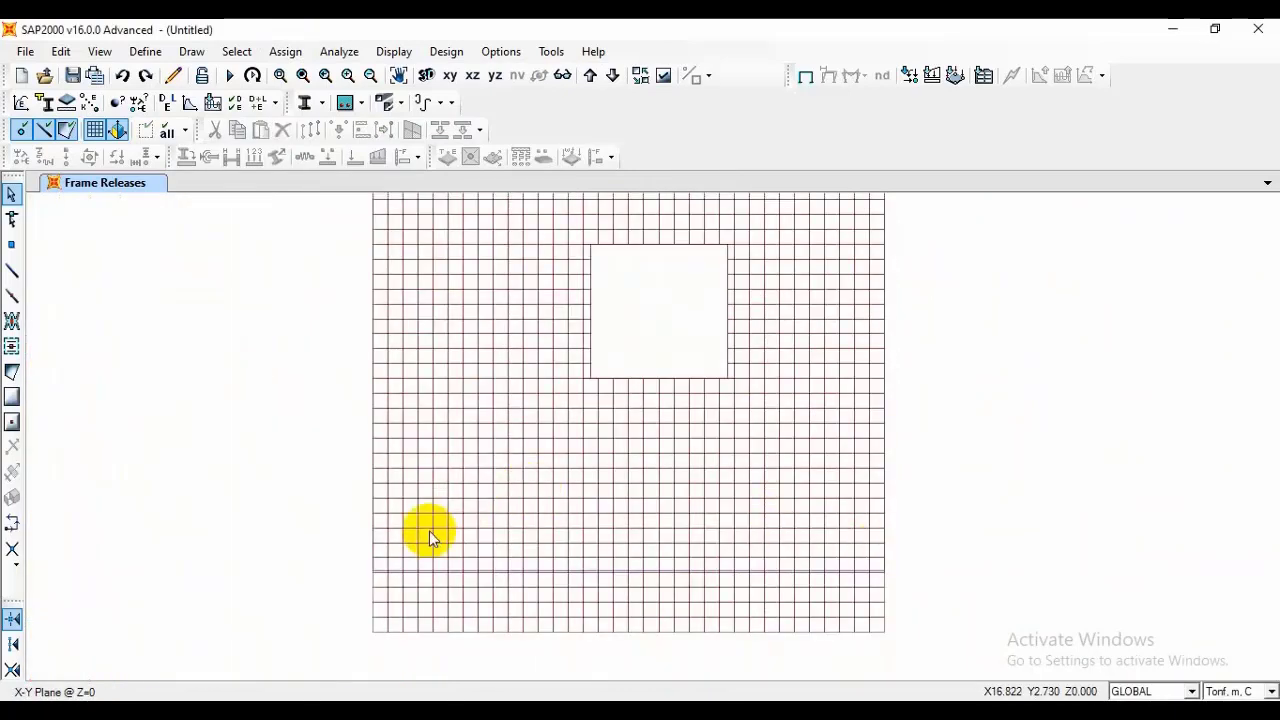
pyautogui.scroll(2, 431, 536)
pyautogui.scroll(2, 560, 365)
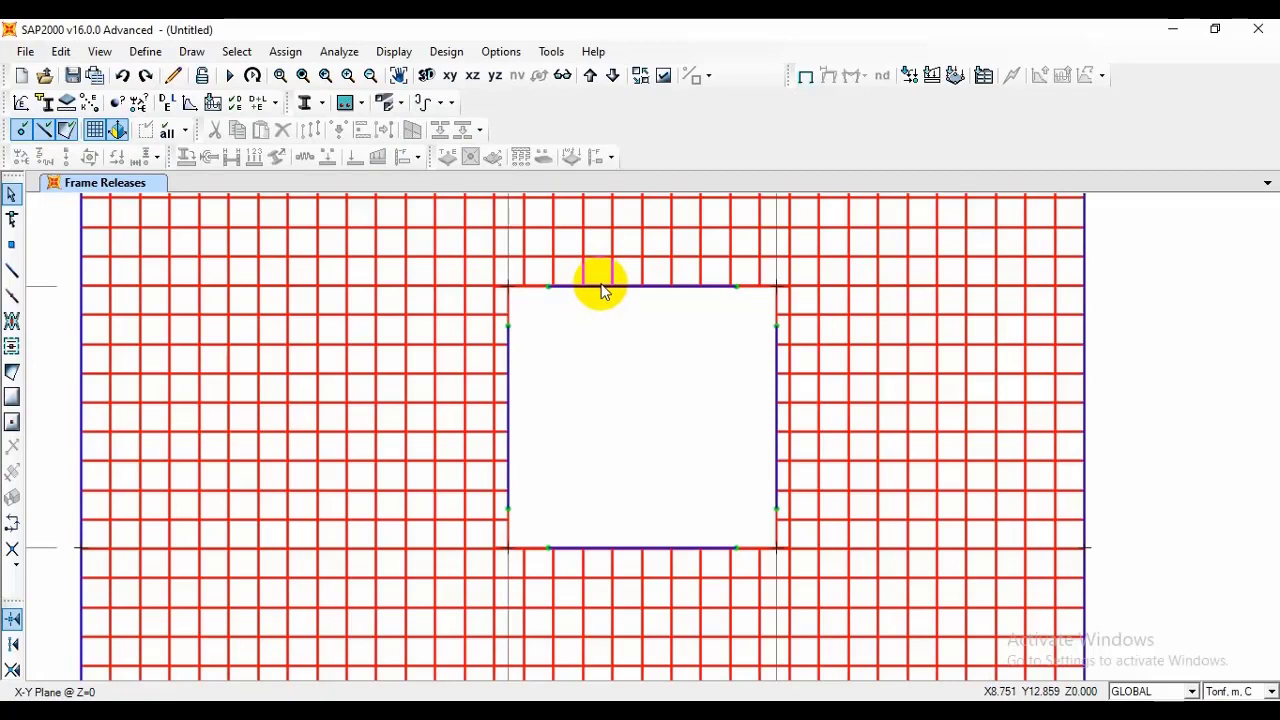
pyautogui.keyDown('ctrl'); pyautogui.click(603, 291); pyautogui.keyUp('ctrl')
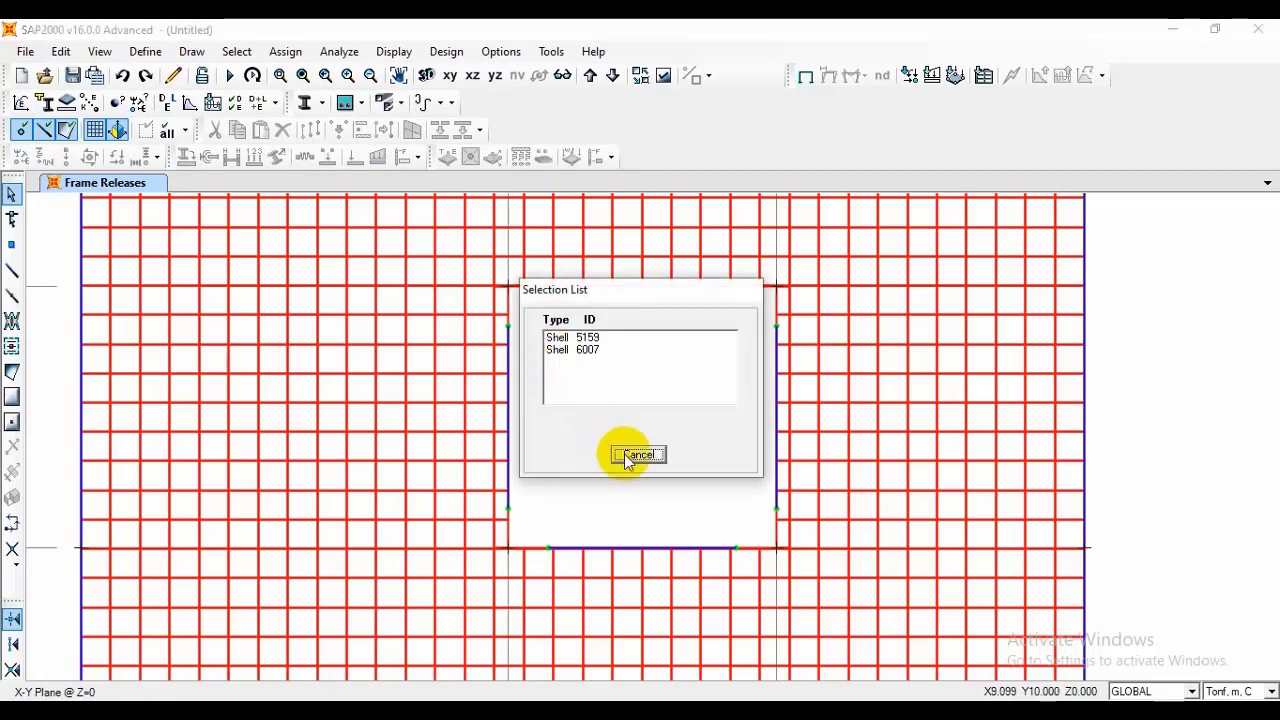
pyautogui.click(608, 349)
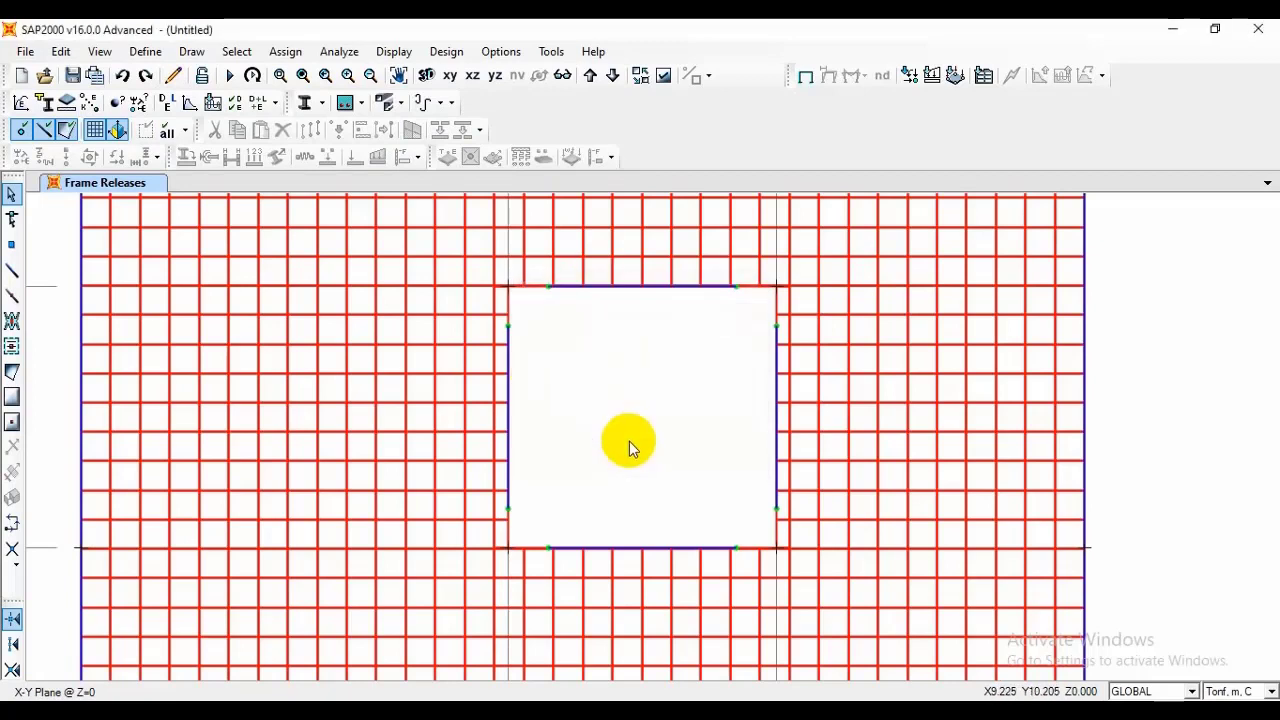
pyautogui.click(599, 286)
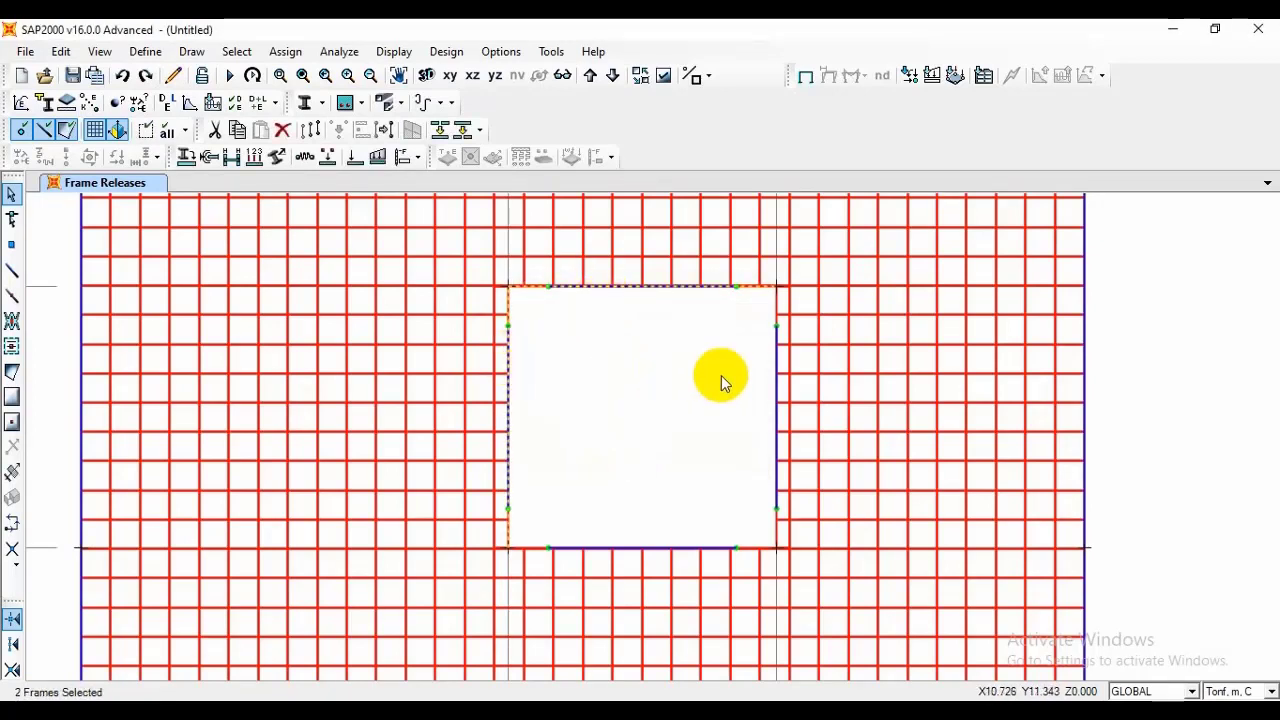
pyautogui.click(775, 358)
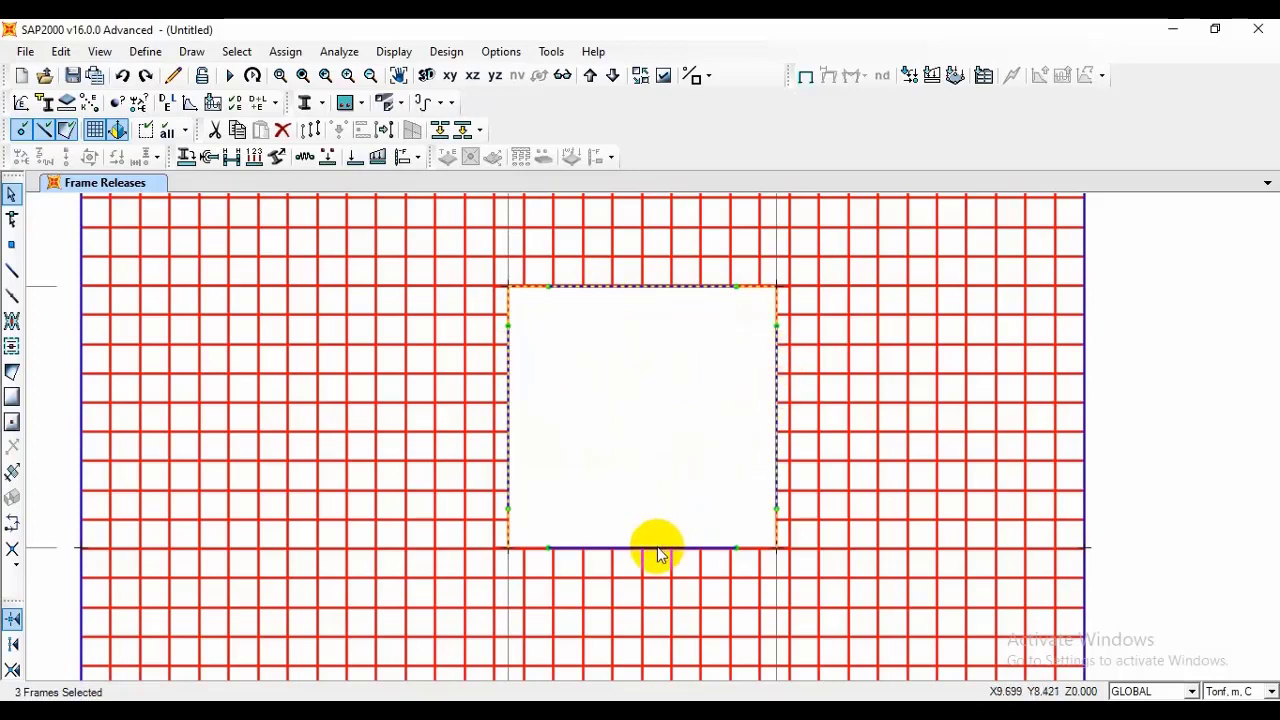
pyautogui.click(285, 51)
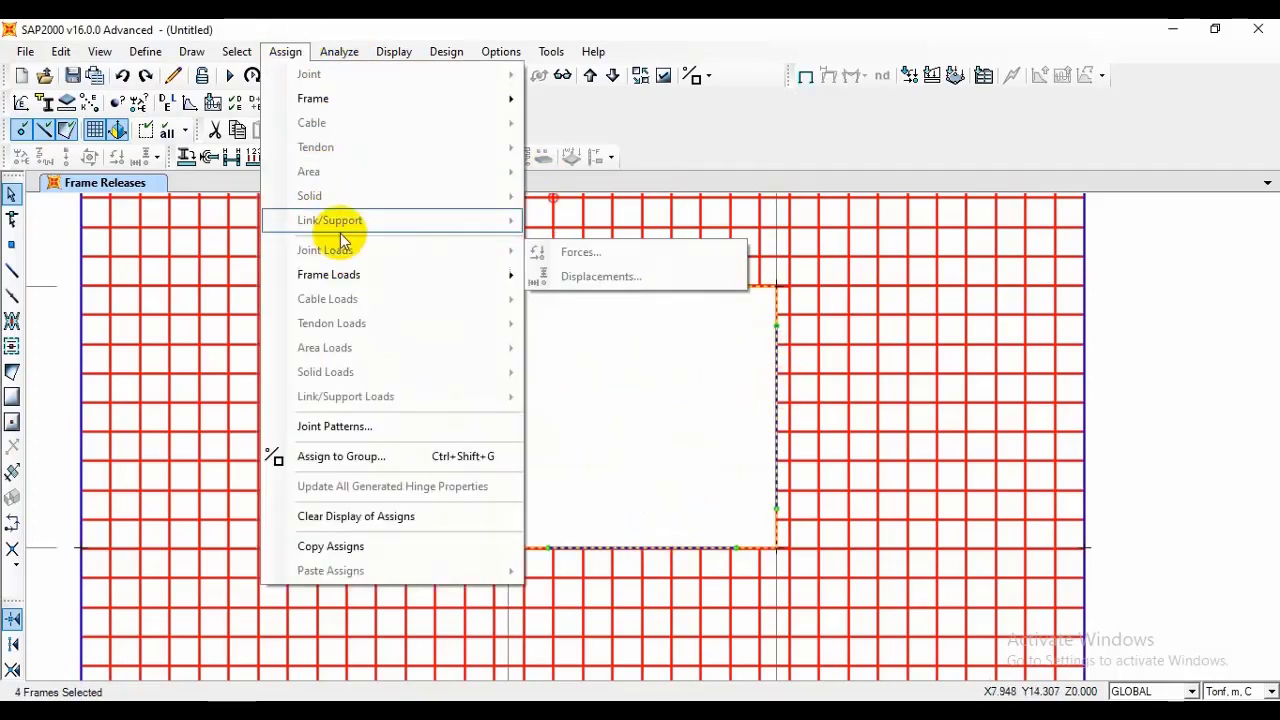
pyautogui.moveTo(469, 103)
pyautogui.click(614, 165)
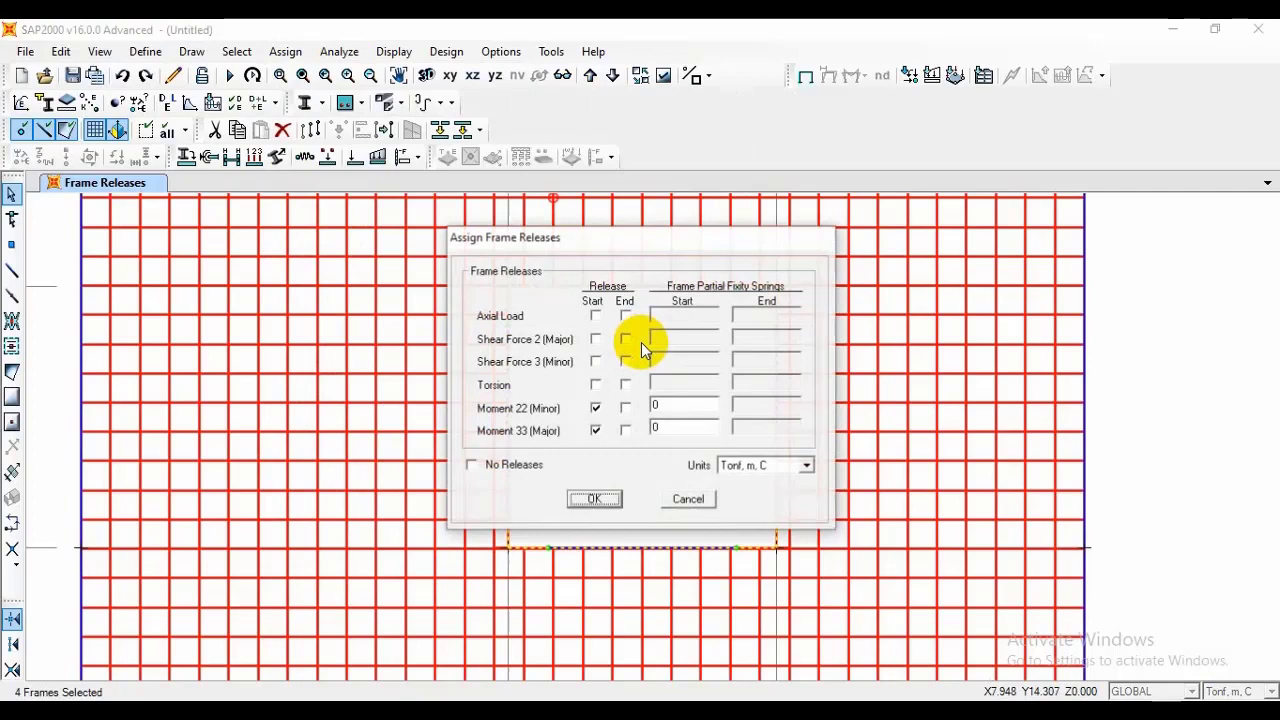
pyautogui.click(625, 431)
pyautogui.click(598, 498)
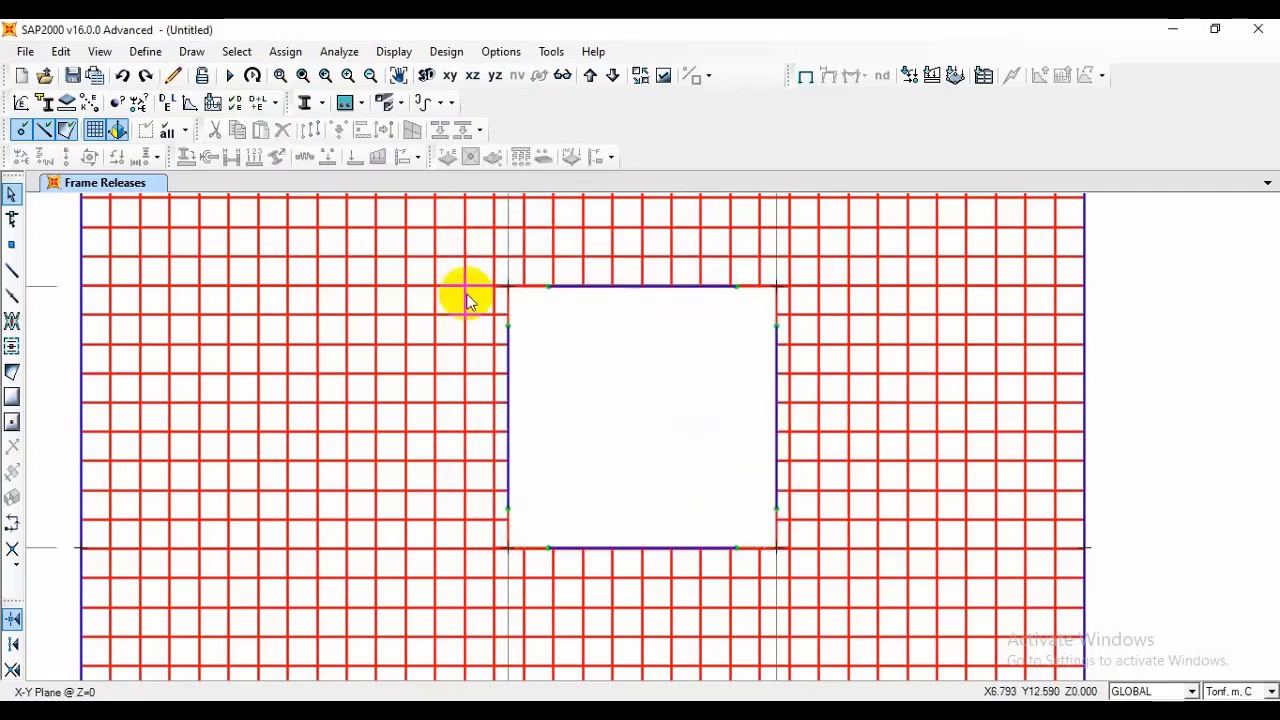
# Step: Release Moment 22 and Moment 33 at the end only of the two outer edge beams that run up to grid line 5
pyautogui.scroll(-2, 678, 338)
pyautogui.moveTo(531, 251); pyautogui.dragTo(514, 503, button='middle')
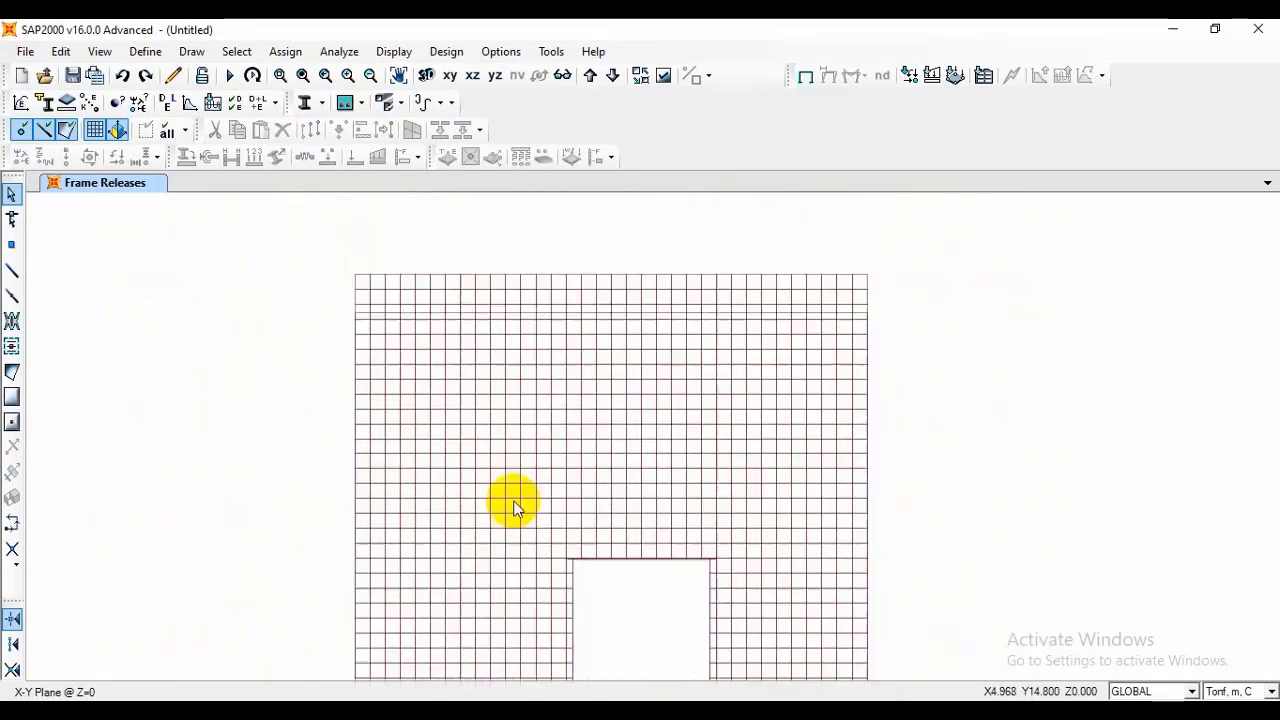
pyautogui.moveTo(366, 334); pyautogui.dragTo(343, 356, button='middle')
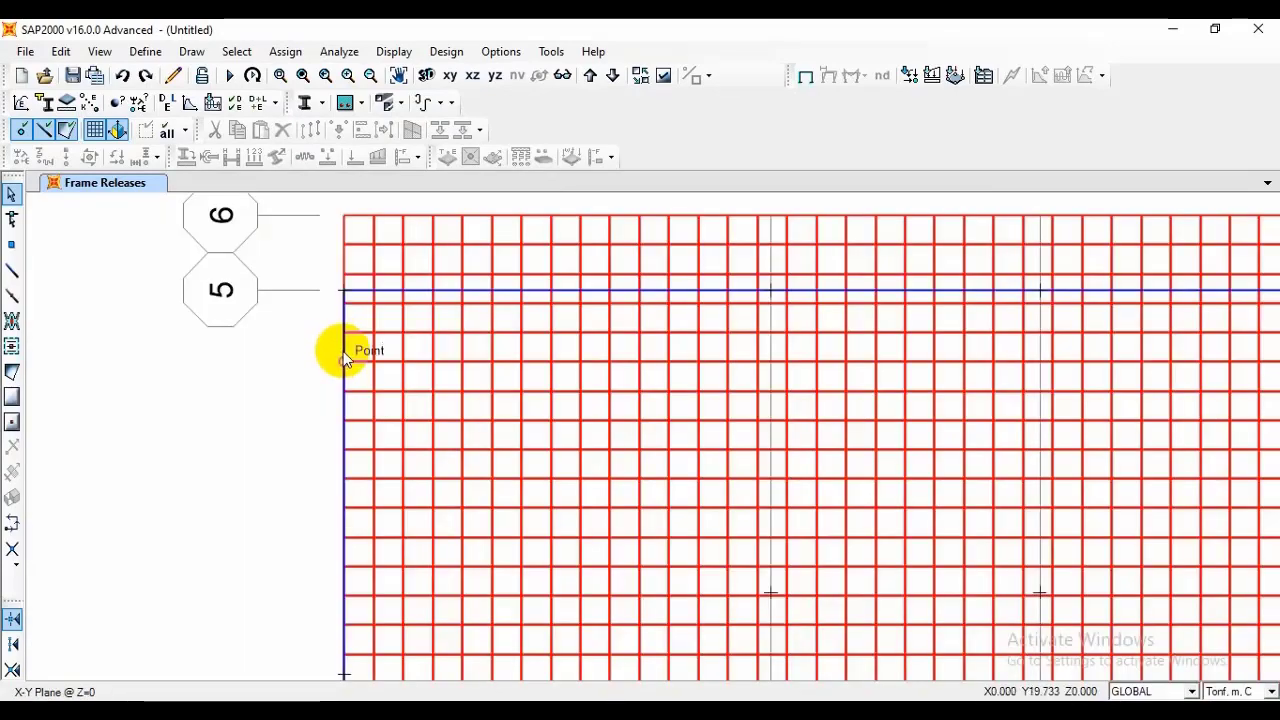
pyautogui.click(343, 347)
pyautogui.moveTo(1169, 347); pyautogui.dragTo(580, 346, button='middle')
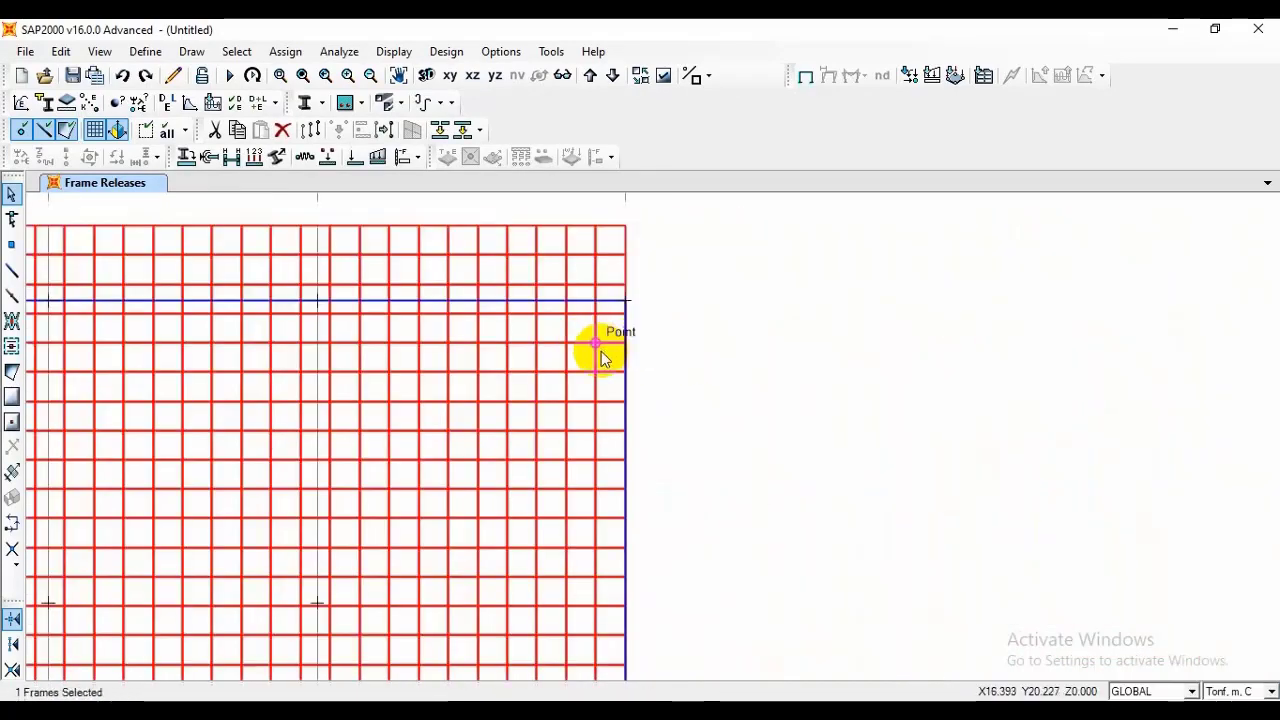
pyautogui.click(285, 51)
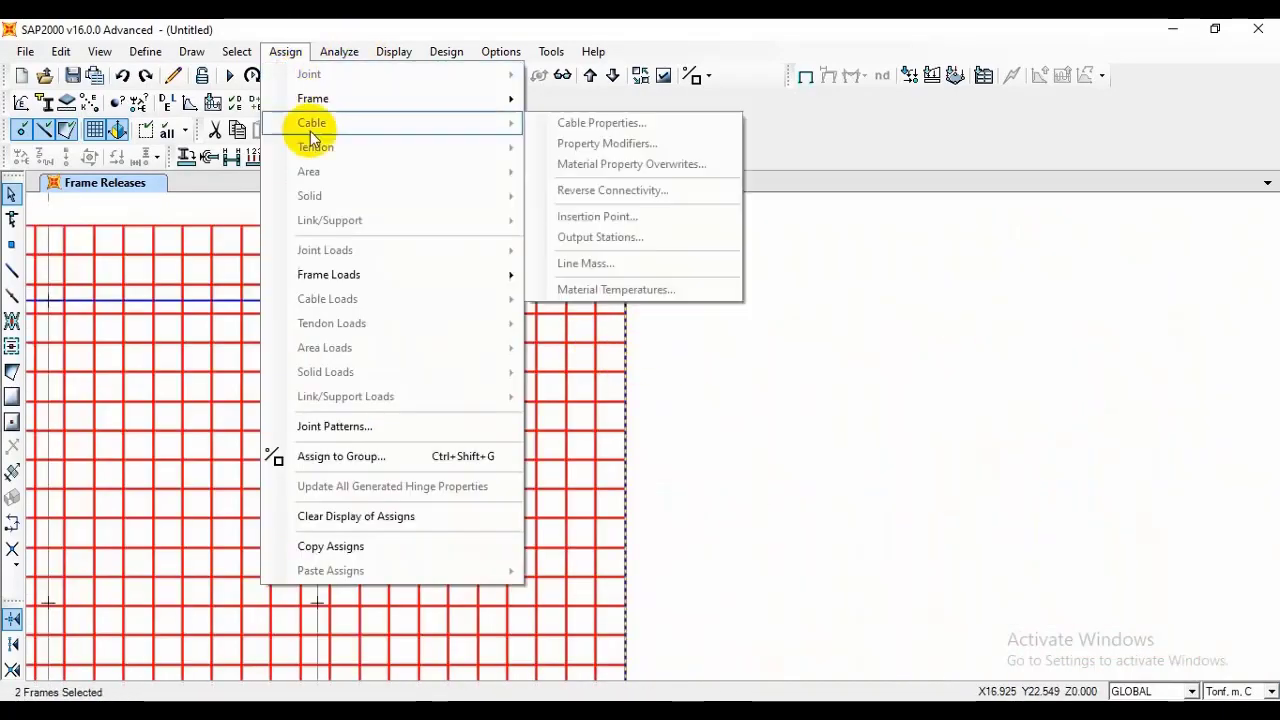
pyautogui.moveTo(331, 106)
pyautogui.click(610, 165)
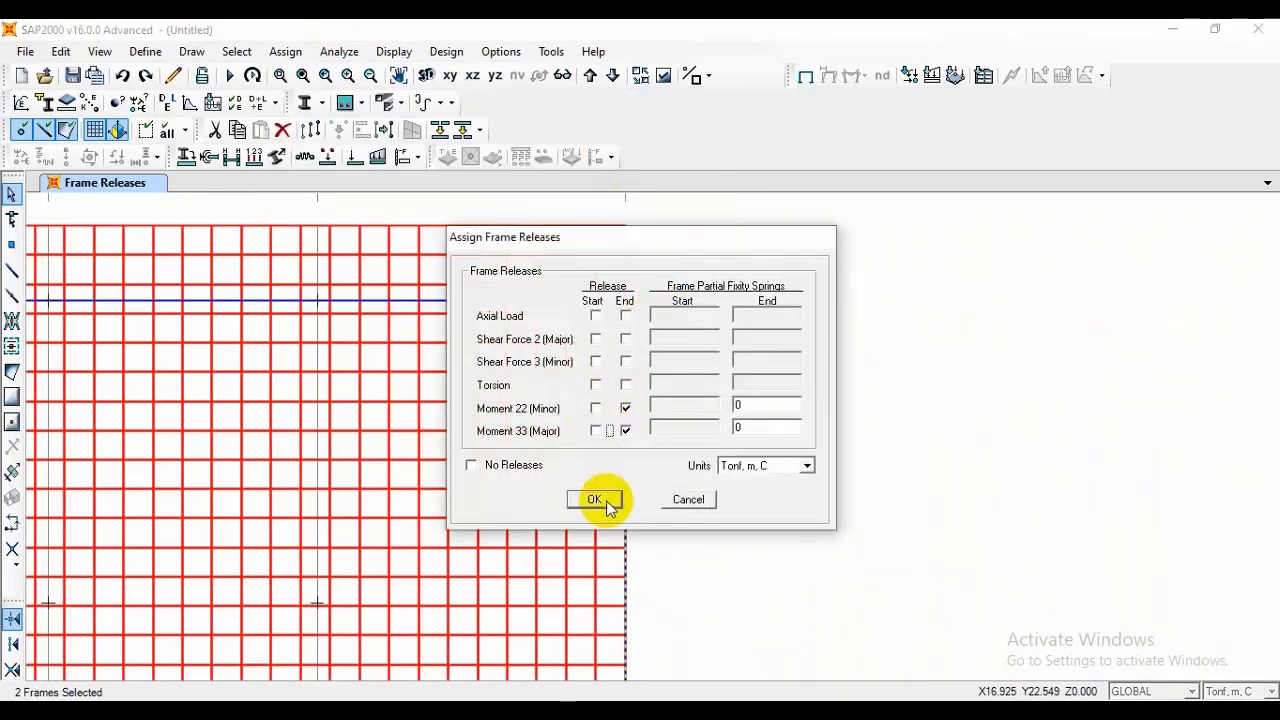
pyautogui.click(594, 499)
# Step: Release Moment 22 and Moment 33 at the start only of the leftmost beam on grid line 5
pyautogui.scroll(-1, 691, 349)
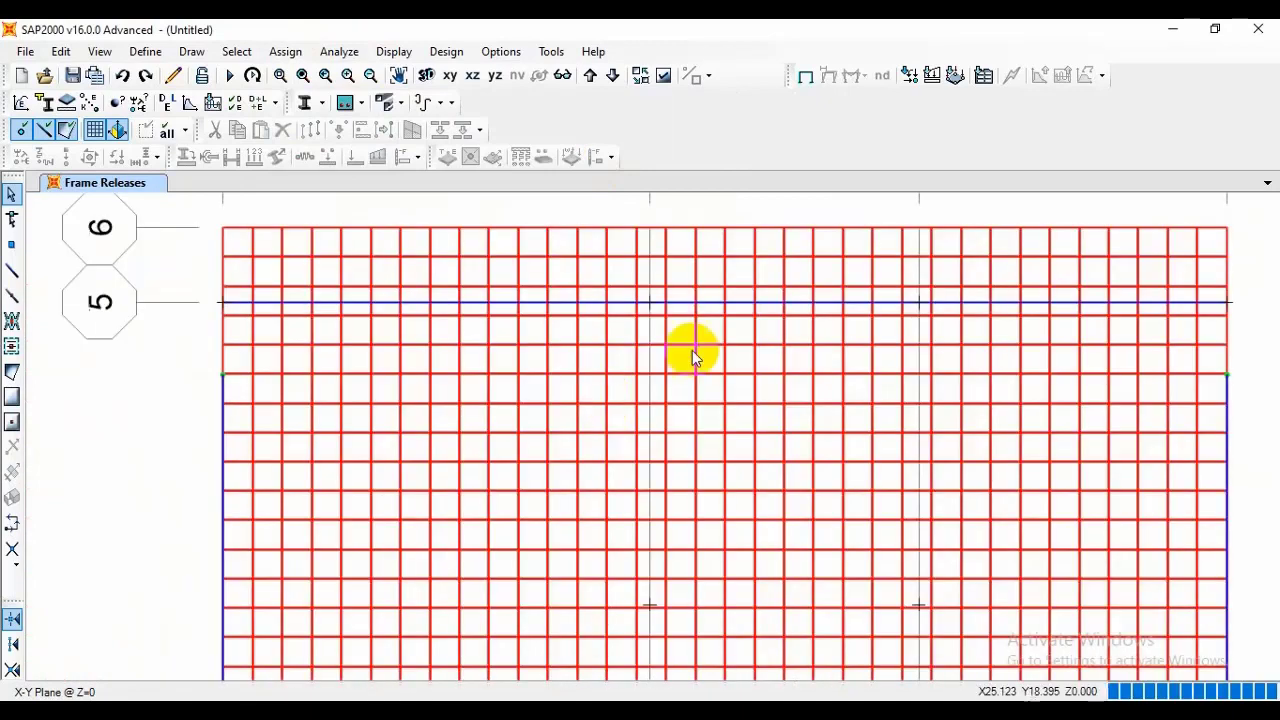
pyautogui.scroll(1, 304, 325)
pyautogui.click(247, 330)
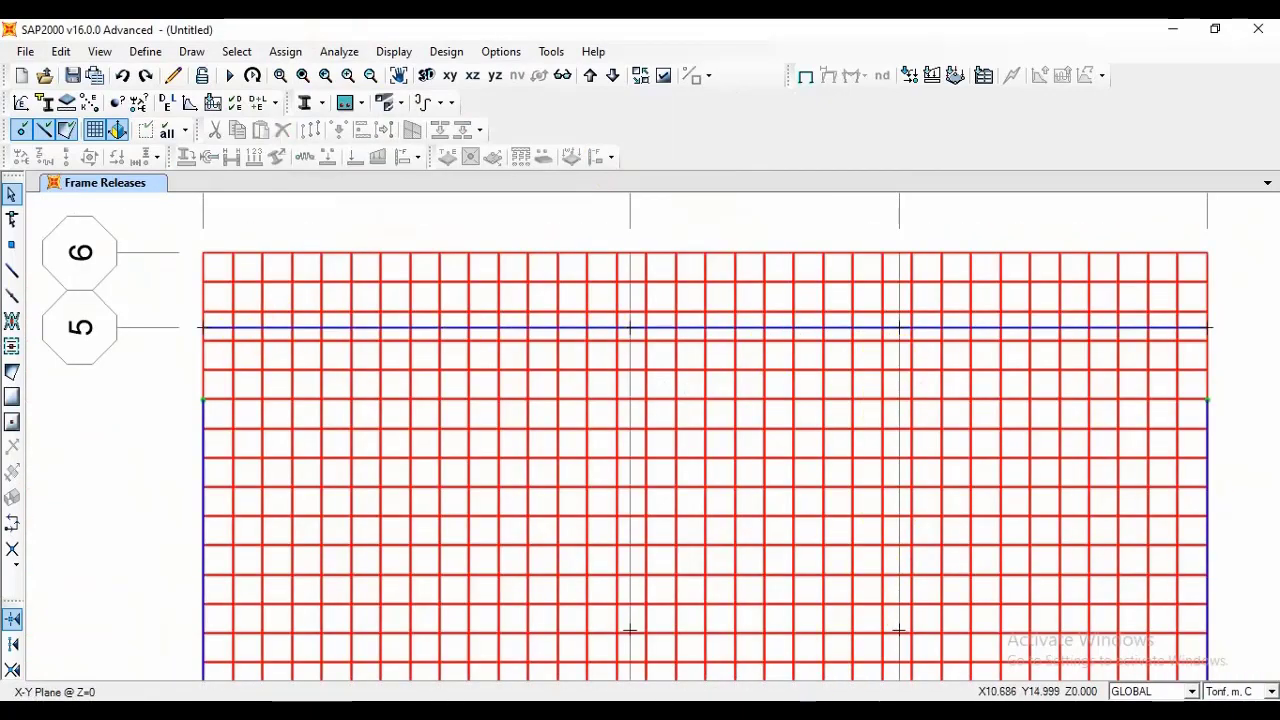
pyautogui.click(248, 330)
pyautogui.click(287, 51)
pyautogui.moveTo(333, 125)
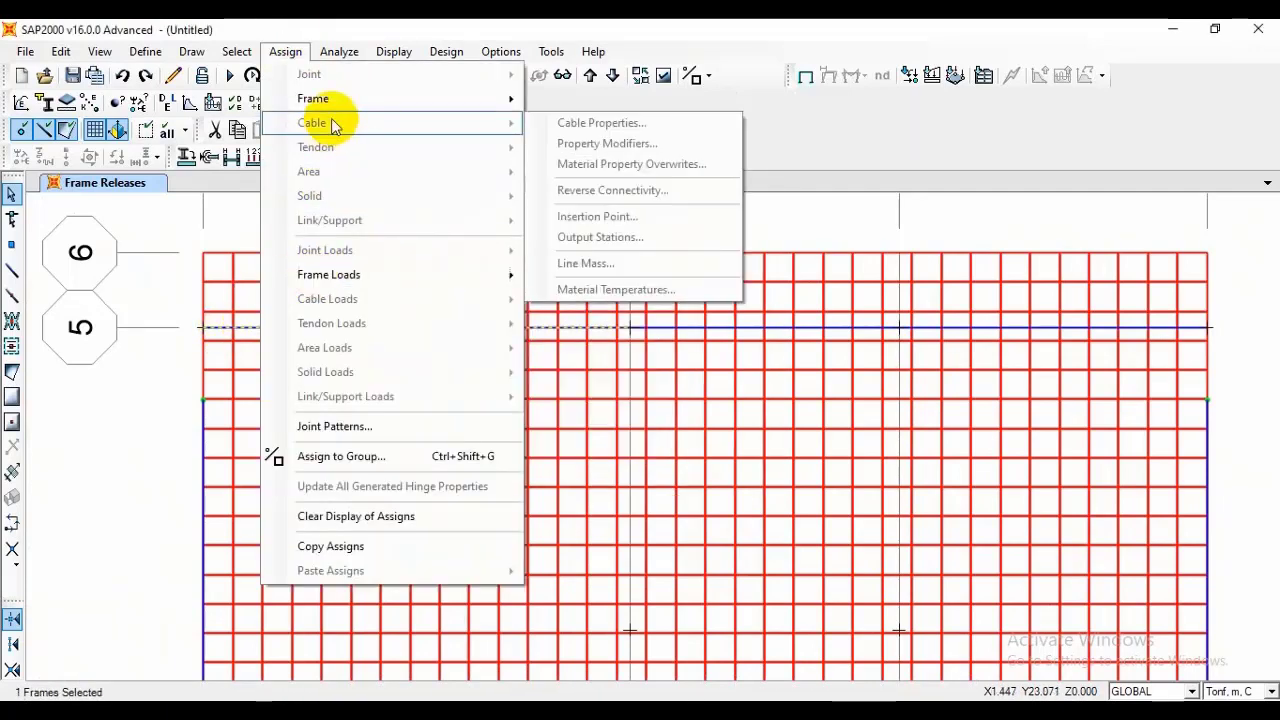
pyautogui.moveTo(491, 100)
pyautogui.click(600, 168)
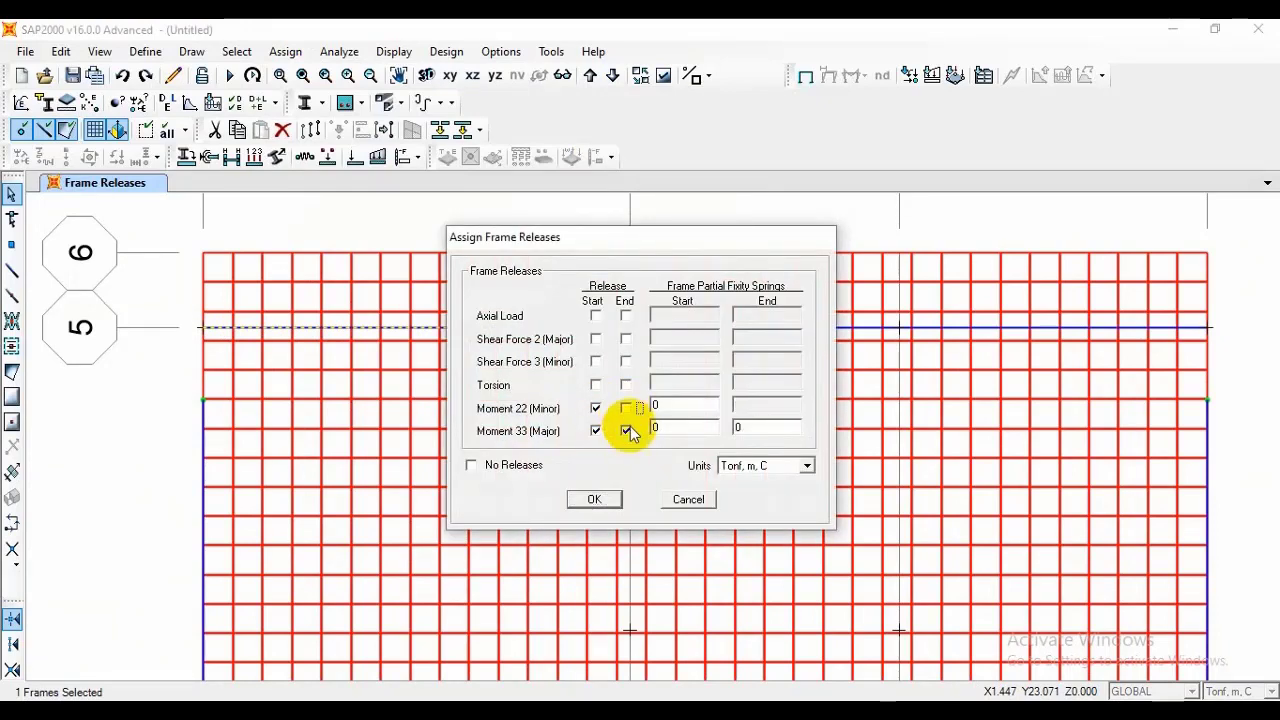
pyautogui.click(594, 499)
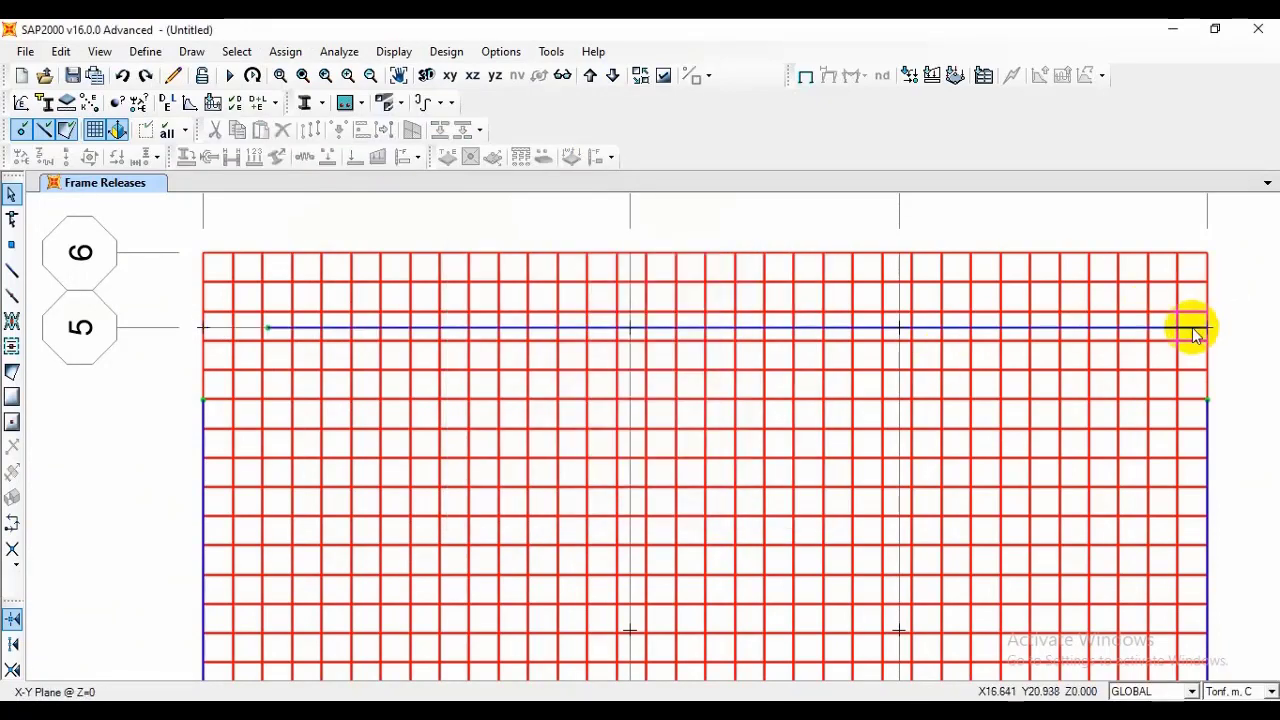
# Step: Release Moment 22 and Moment 33 at the end only of the rightmost beam on grid line 5
pyautogui.click(1190, 327)
pyautogui.click(284, 51)
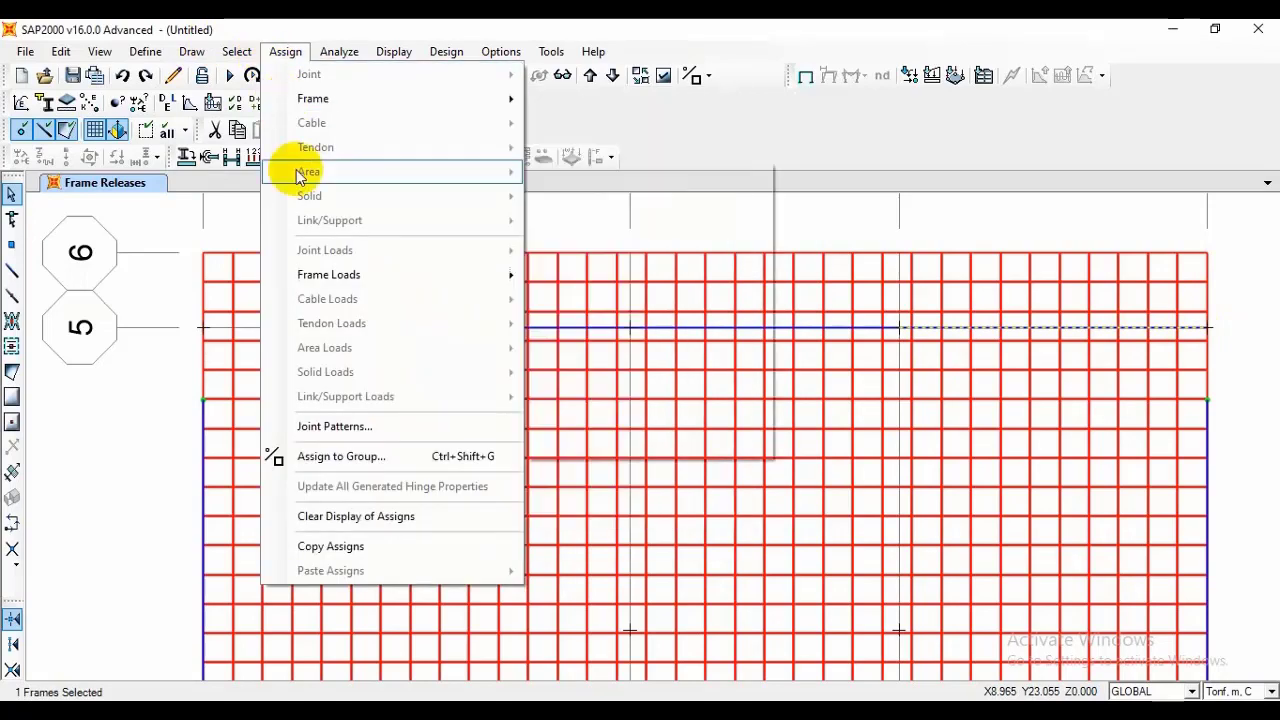
pyautogui.moveTo(330, 274)
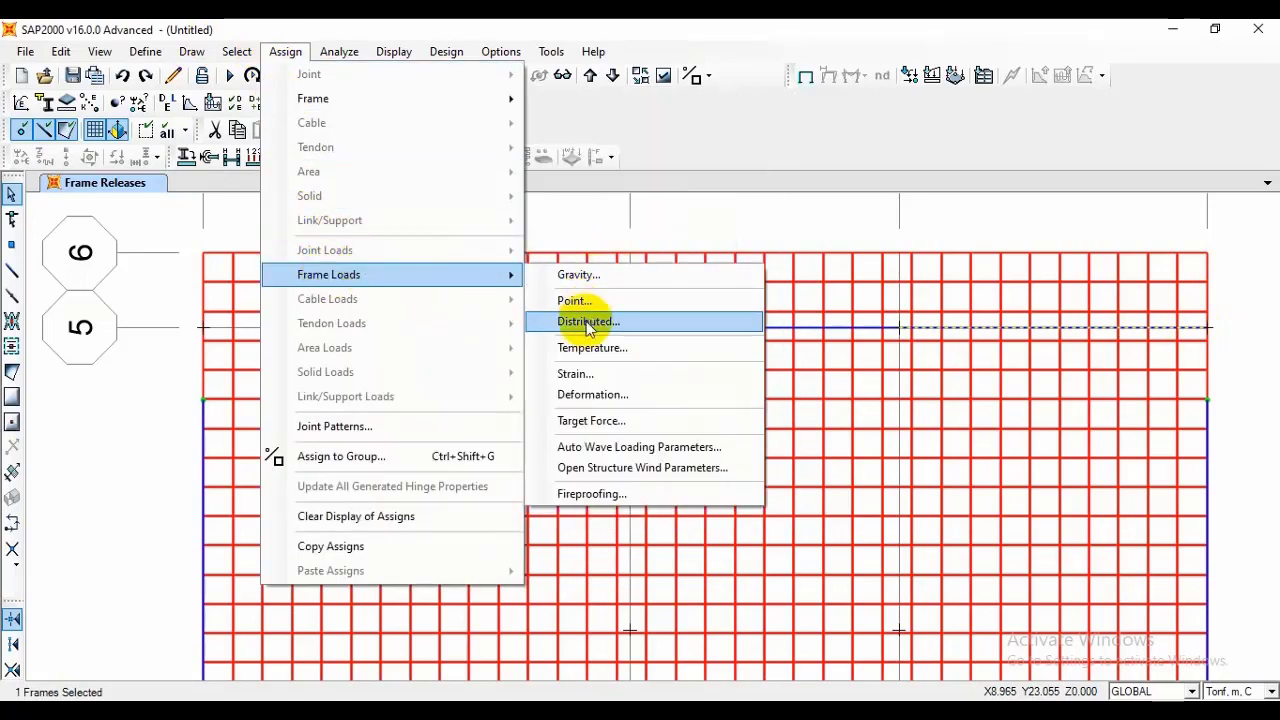
pyautogui.moveTo(425, 98)
pyautogui.click(583, 164)
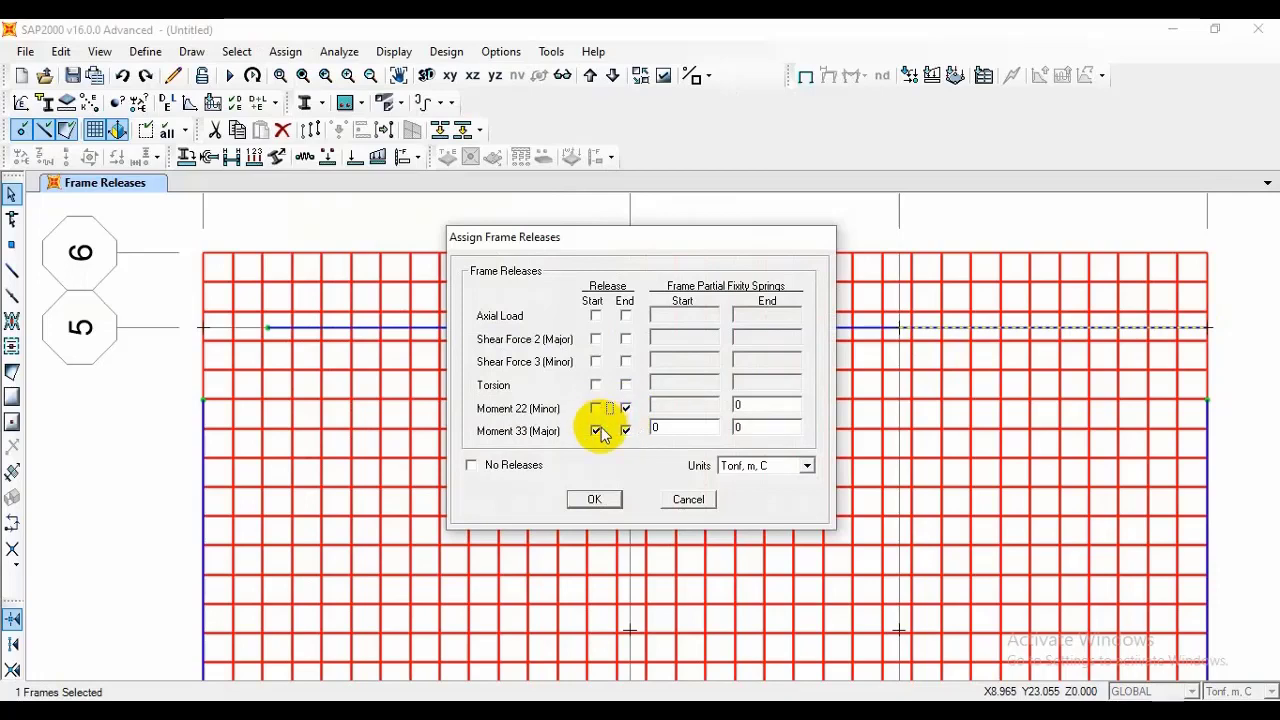
pyautogui.click(594, 499)
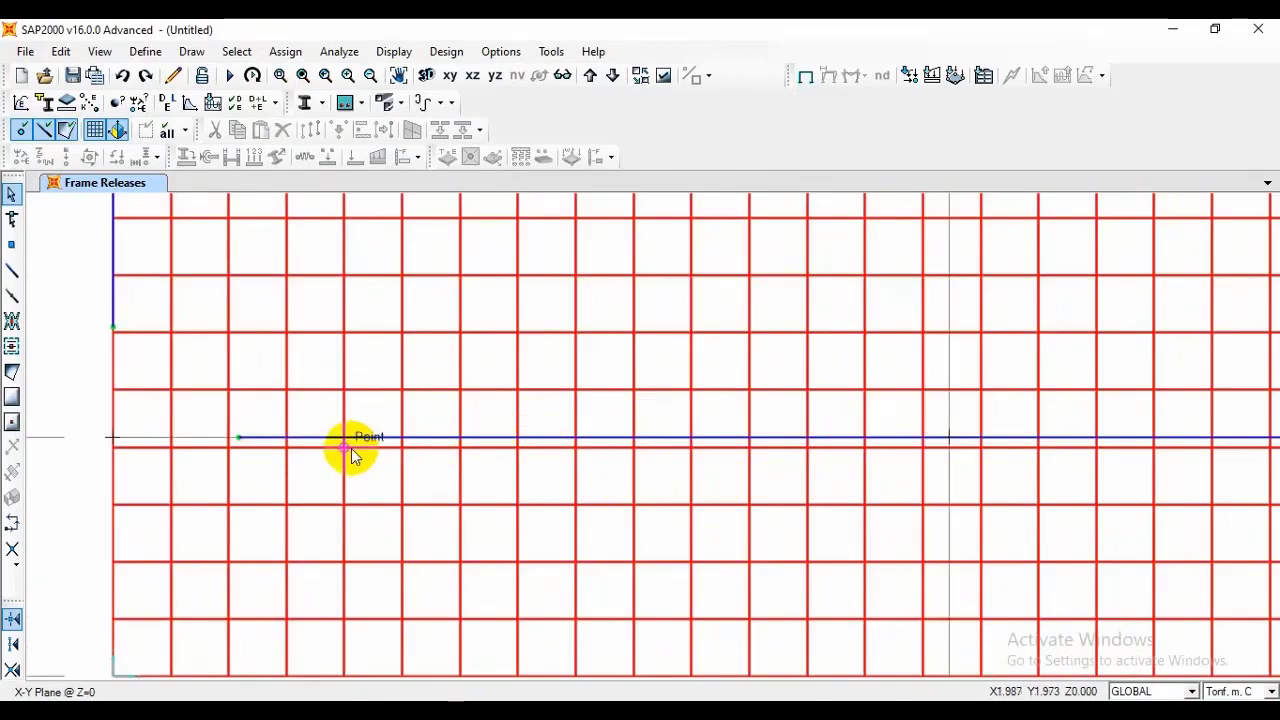
# Step: Examine how the beams on grid line 2 and along the opening's upper edge align with the slab mesh joints
pyautogui.scroll(3, 351, 448)
pyautogui.click(324, 446)
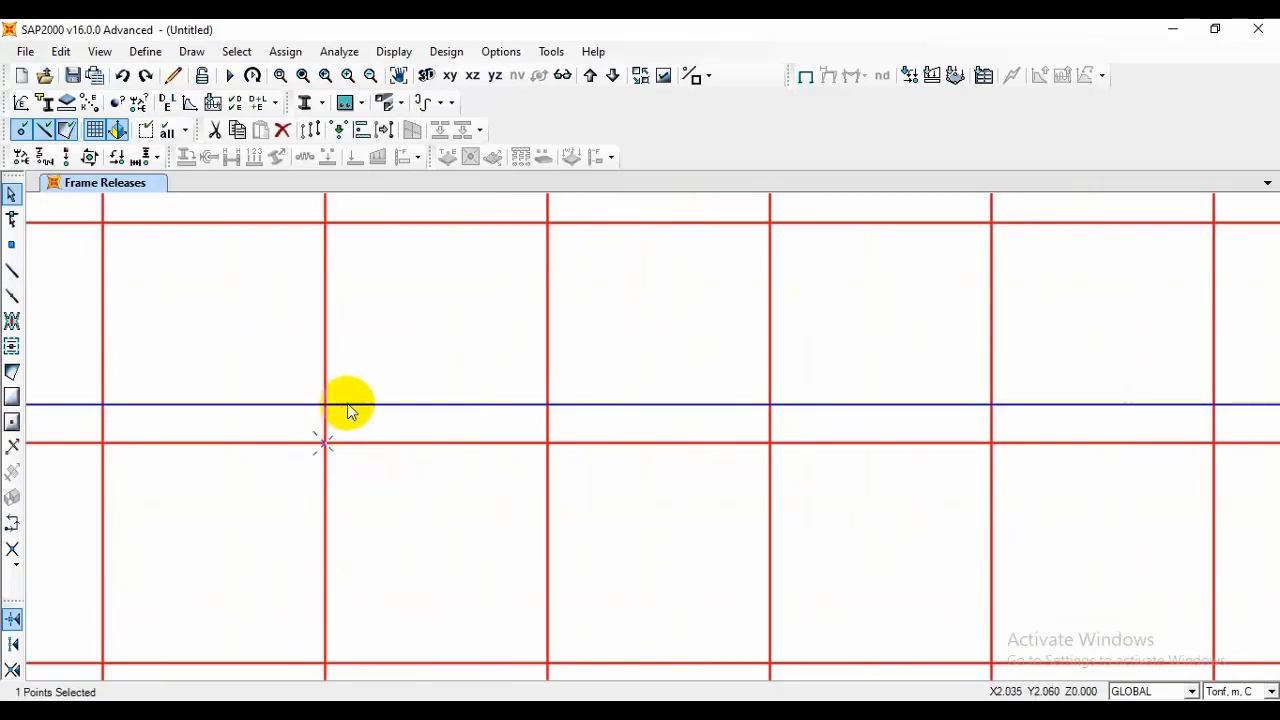
pyautogui.click(351, 405)
pyautogui.scroll(-5, 505, 483)
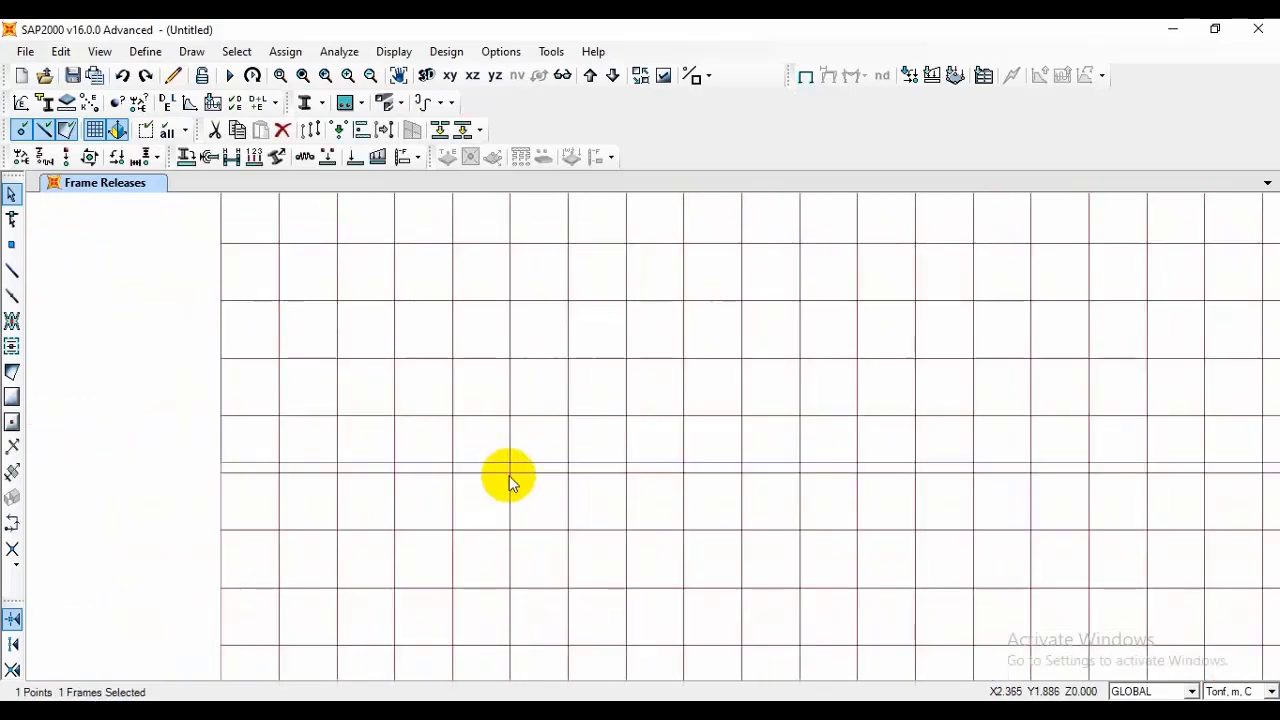
pyautogui.click(509, 475)
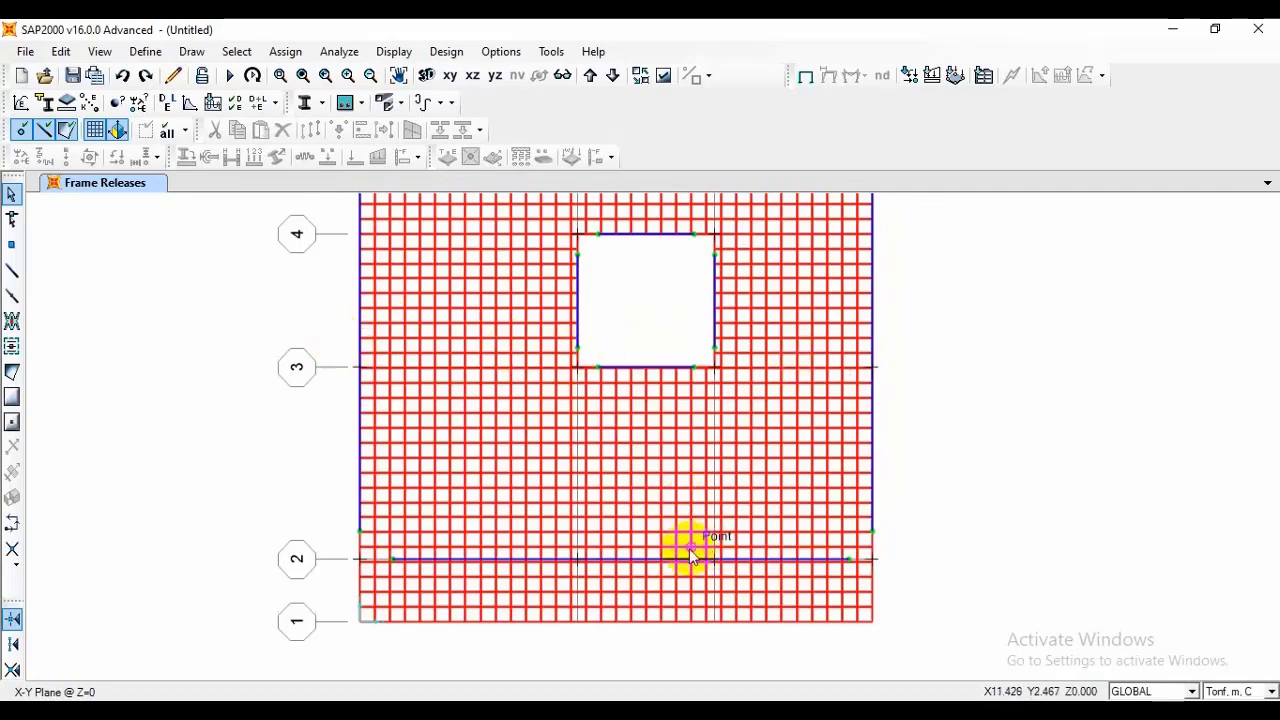
pyautogui.moveTo(634, 385); pyautogui.dragTo(634, 557, button='middle')
pyautogui.moveTo(645, 153); pyautogui.dragTo(650, 255, button='middle')
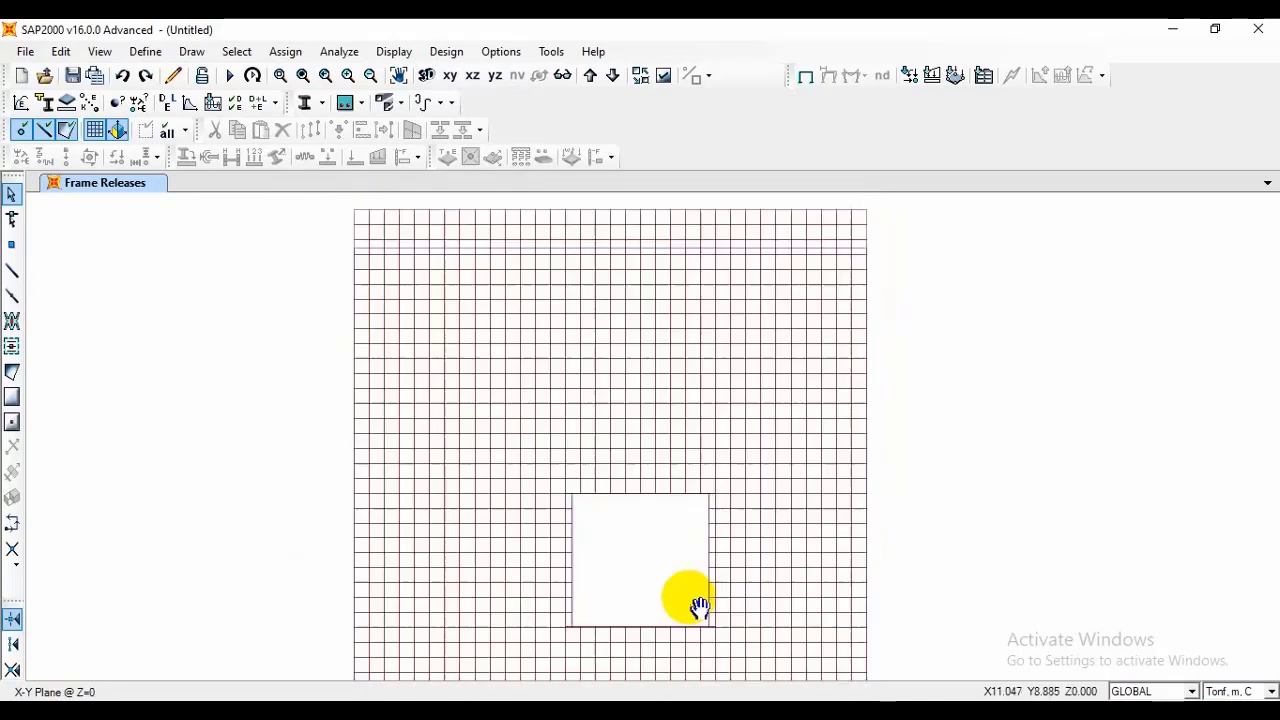
pyautogui.scroll(5, 686, 600)
pyautogui.scroll(2, 600, 408)
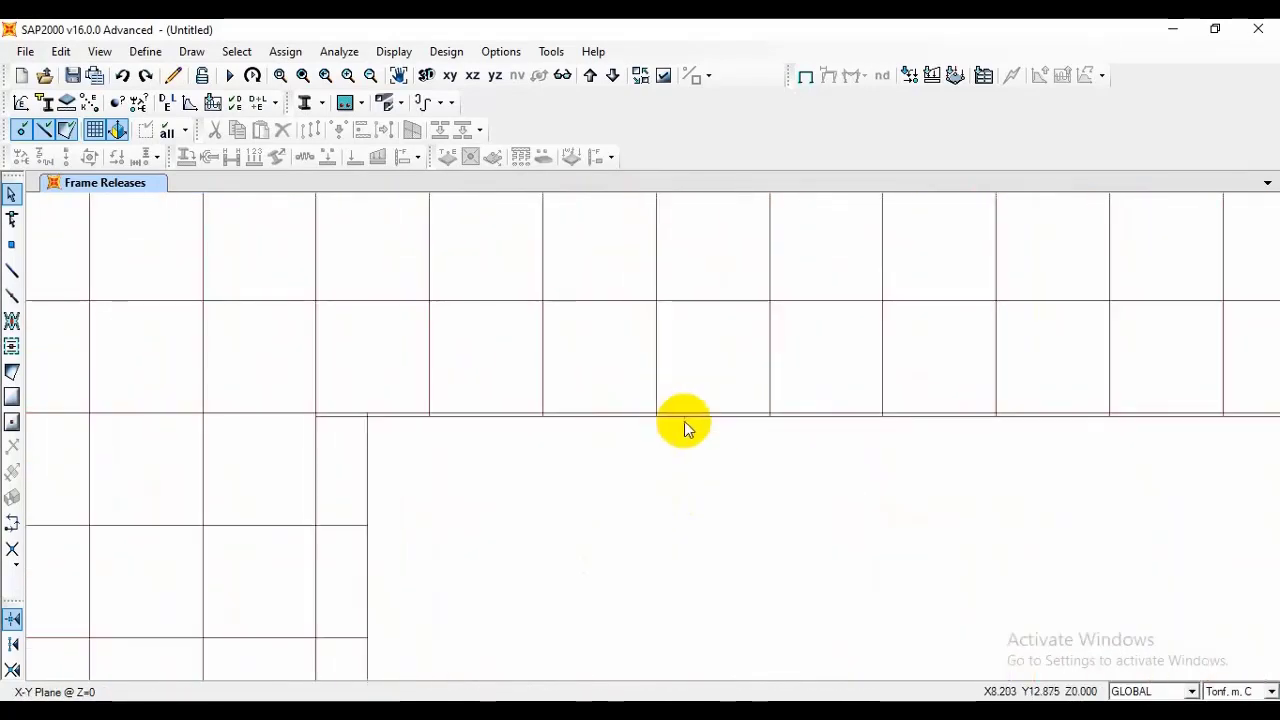
pyautogui.scroll(2, 552, 416)
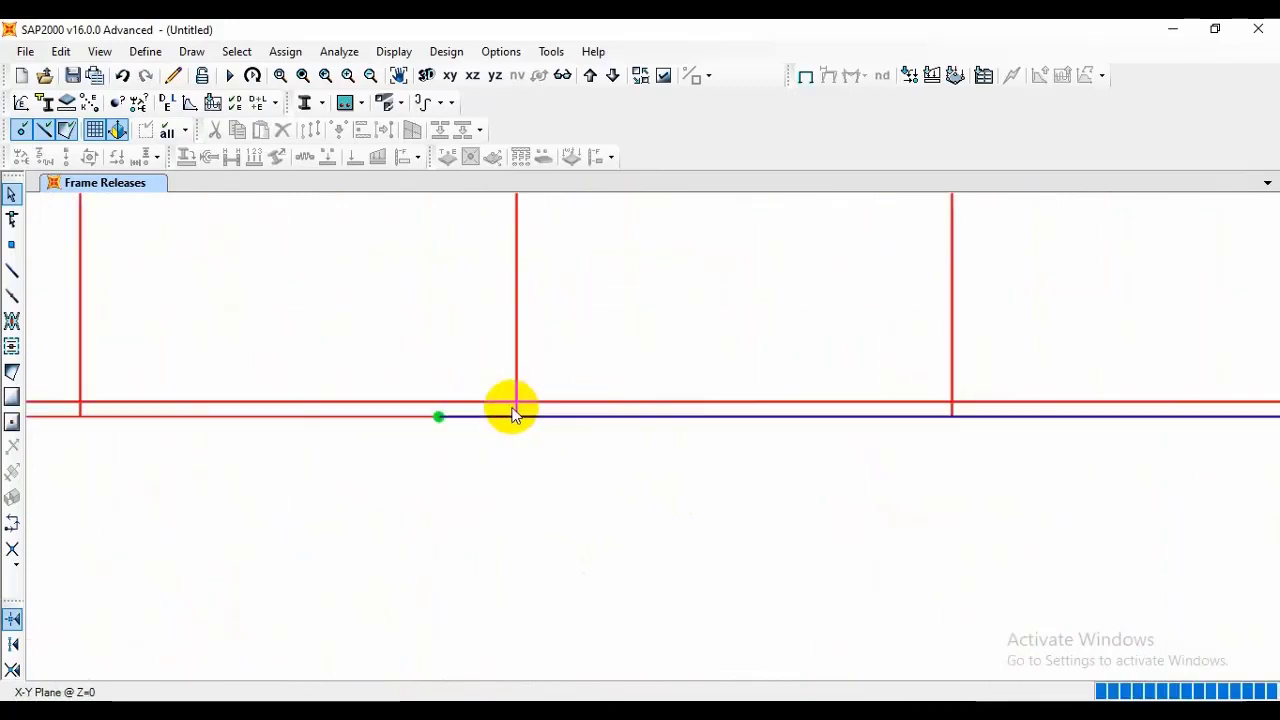
pyautogui.scroll(-3, 509, 409)
pyautogui.scroll(2, 509, 422)
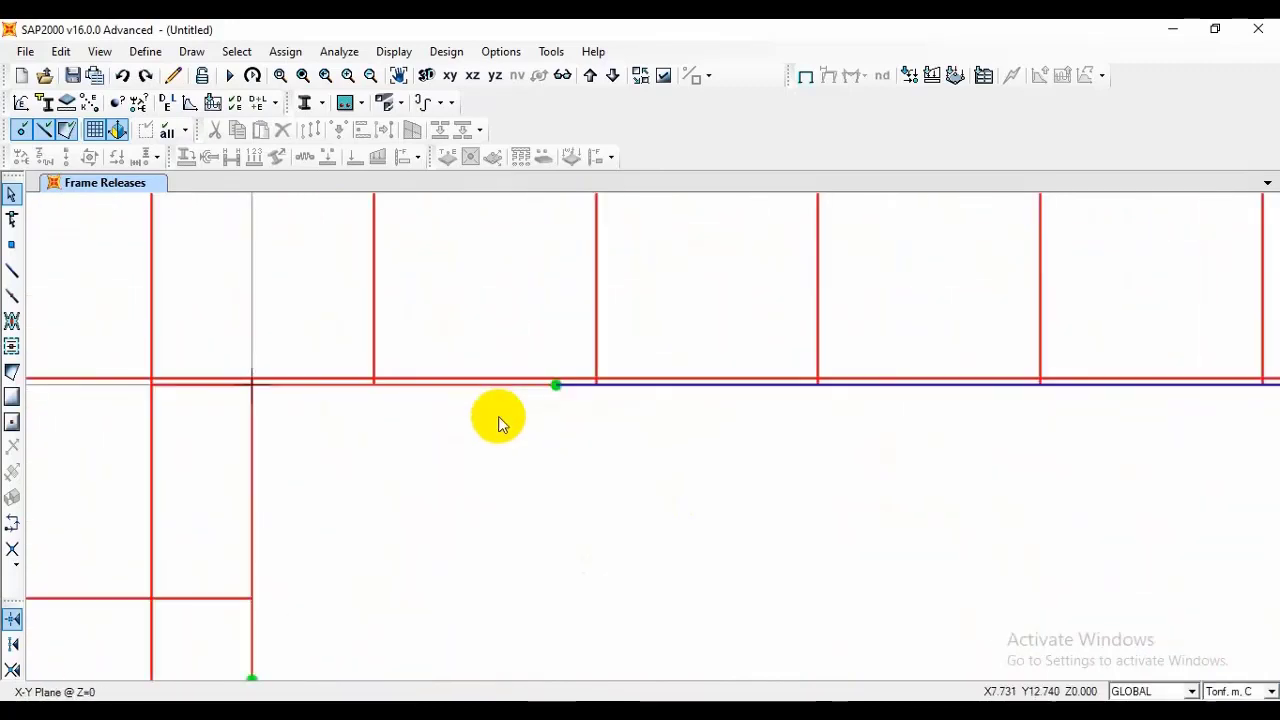
# Step: Show the undeformed shape in place of the frame release display and inspect the mesh at the opening's upper corner
pyautogui.click(815, 78)
pyautogui.scroll(-3, 615, 457)
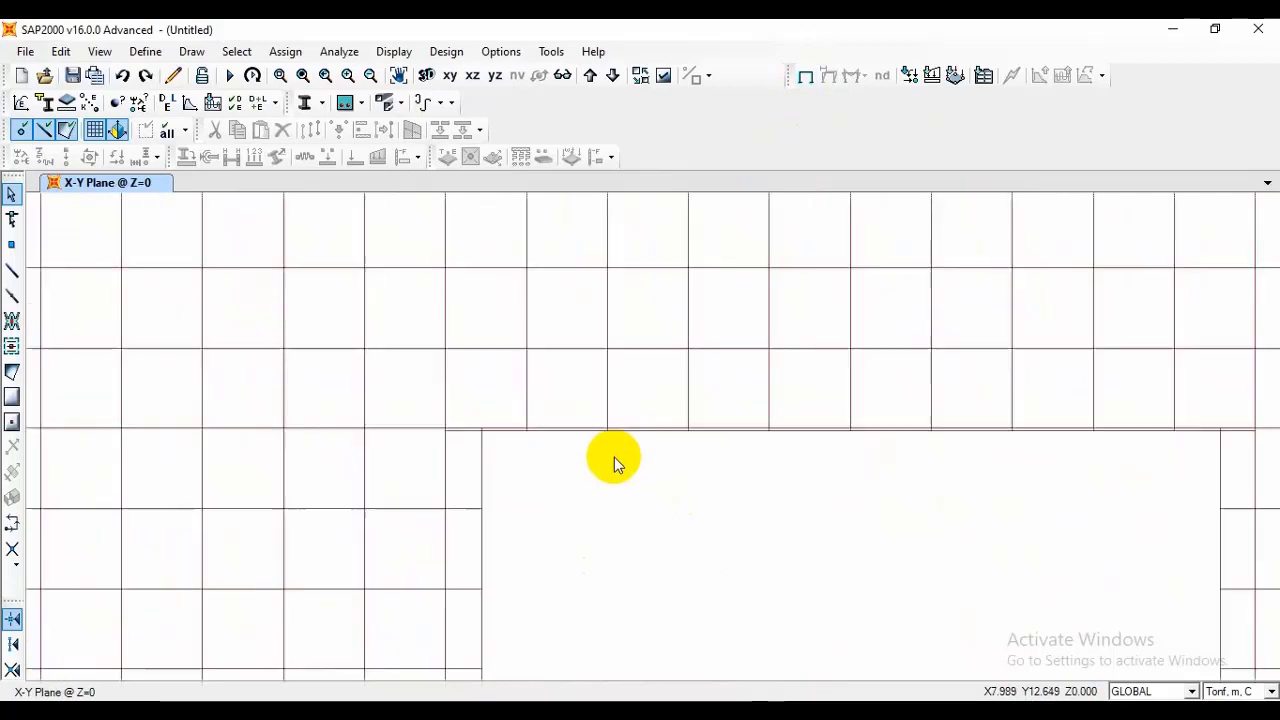
pyautogui.scroll(3, 613, 457)
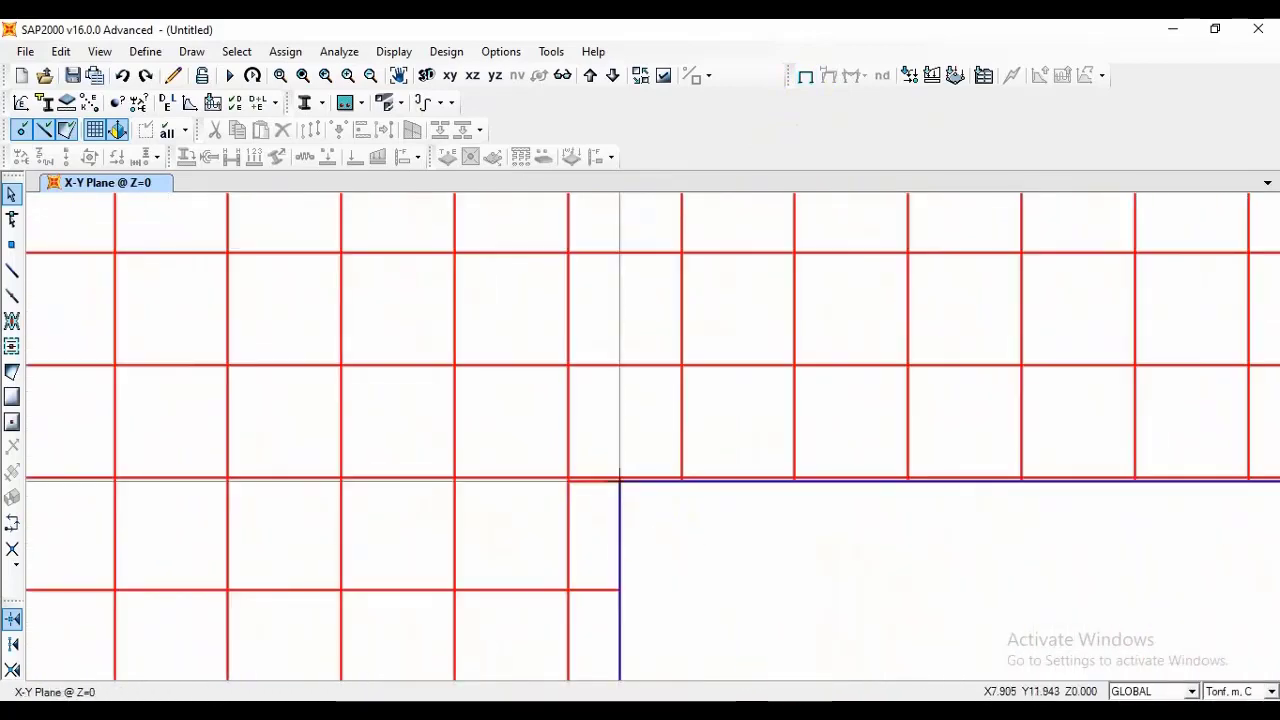
pyautogui.scroll(-3, 507, 375)
pyautogui.scroll(3, 771, 343)
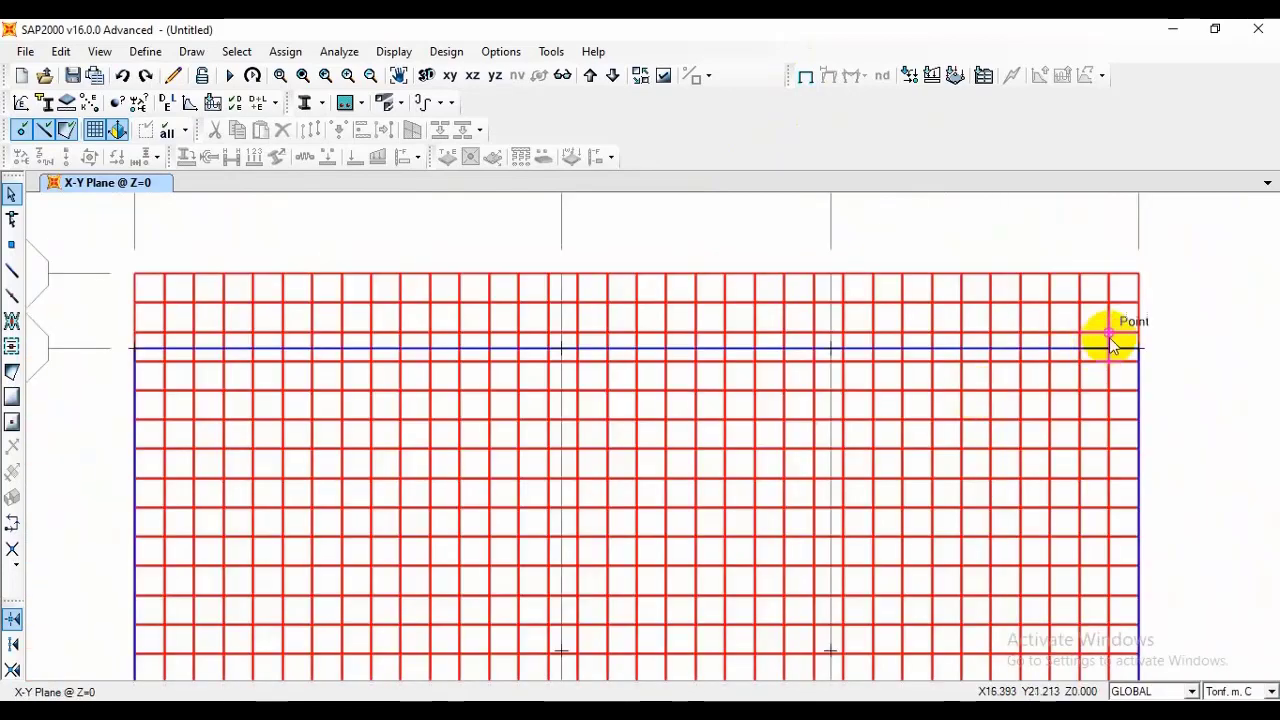
# Step: Select the beams and slab elements along grid line 5 with a selection window
pyautogui.moveTo(1124, 340); pyautogui.dragTo(149, 356)
pyautogui.scroll(-5, 506, 400)
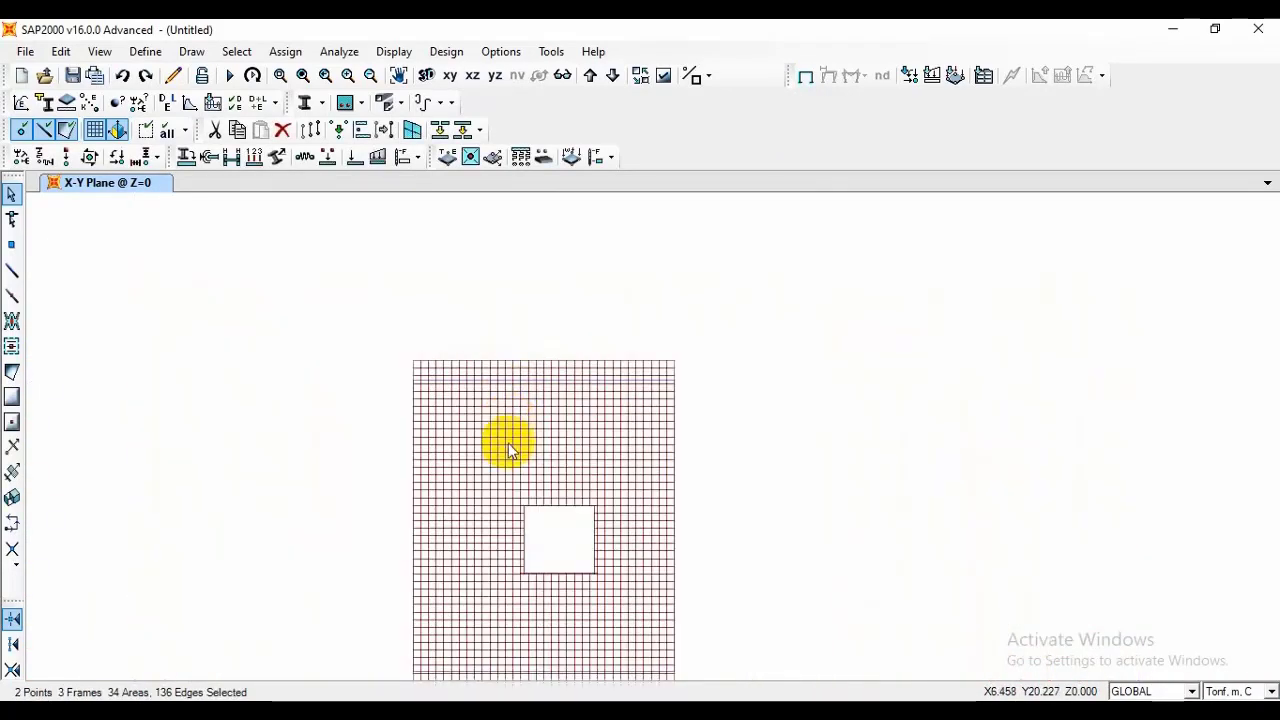
pyautogui.scroll(3, 657, 543)
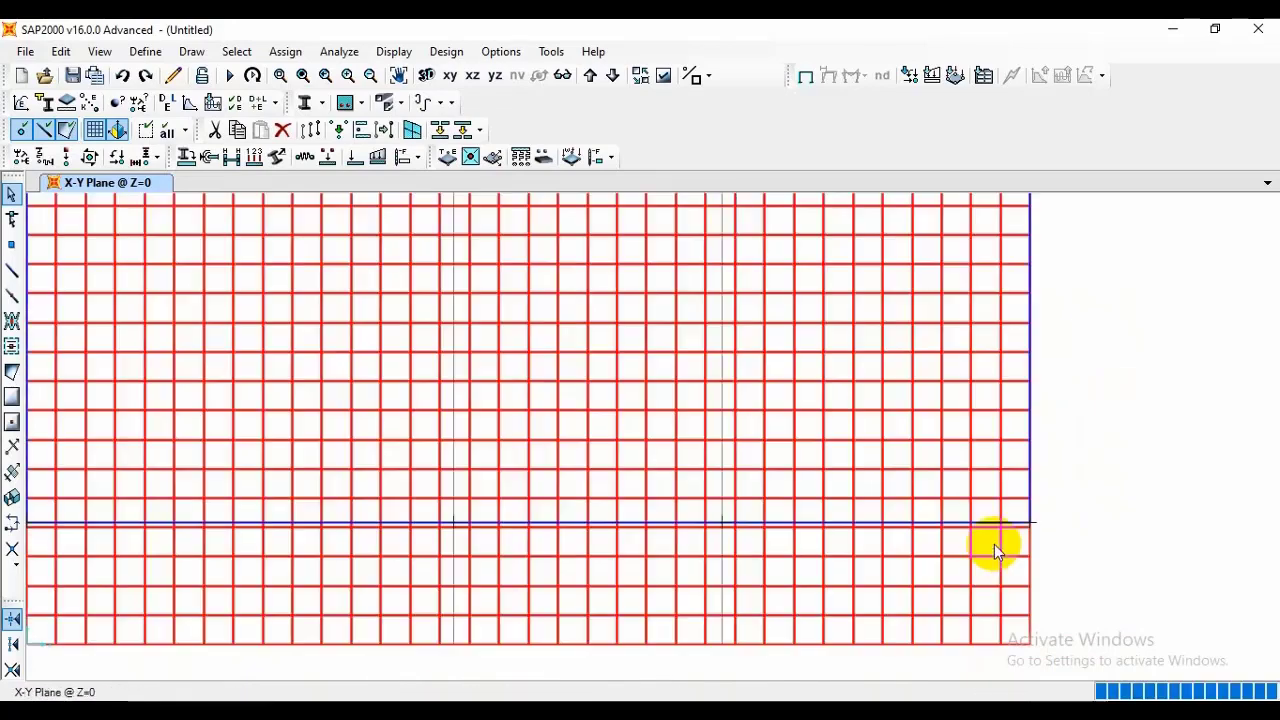
# Step: Add the slab elements along grid line 2 to the selection and divide the selected areas at visible grid line intersections with their edges
pyautogui.moveTo(994, 543); pyautogui.dragTo(1130, 512, button='middle')
pyautogui.moveTo(1139, 473); pyautogui.dragTo(355, 499)
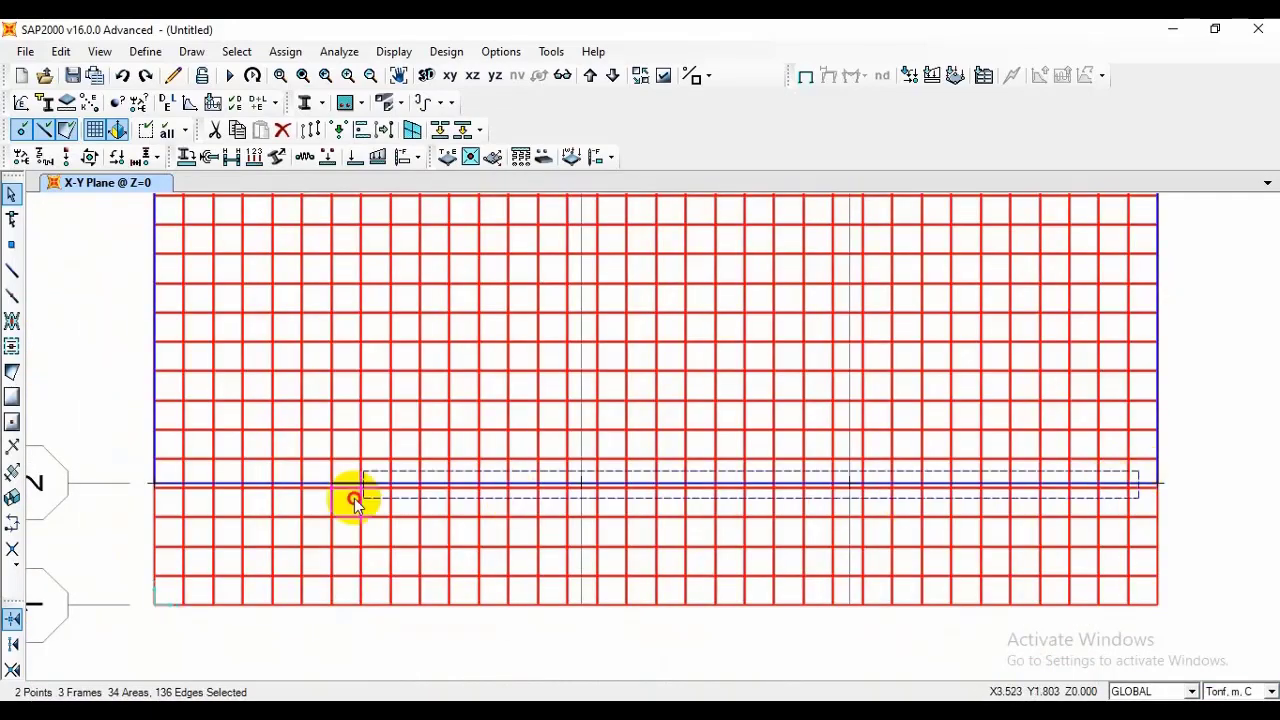
pyautogui.moveTo(177, 500); pyautogui.dragTo(170, 494)
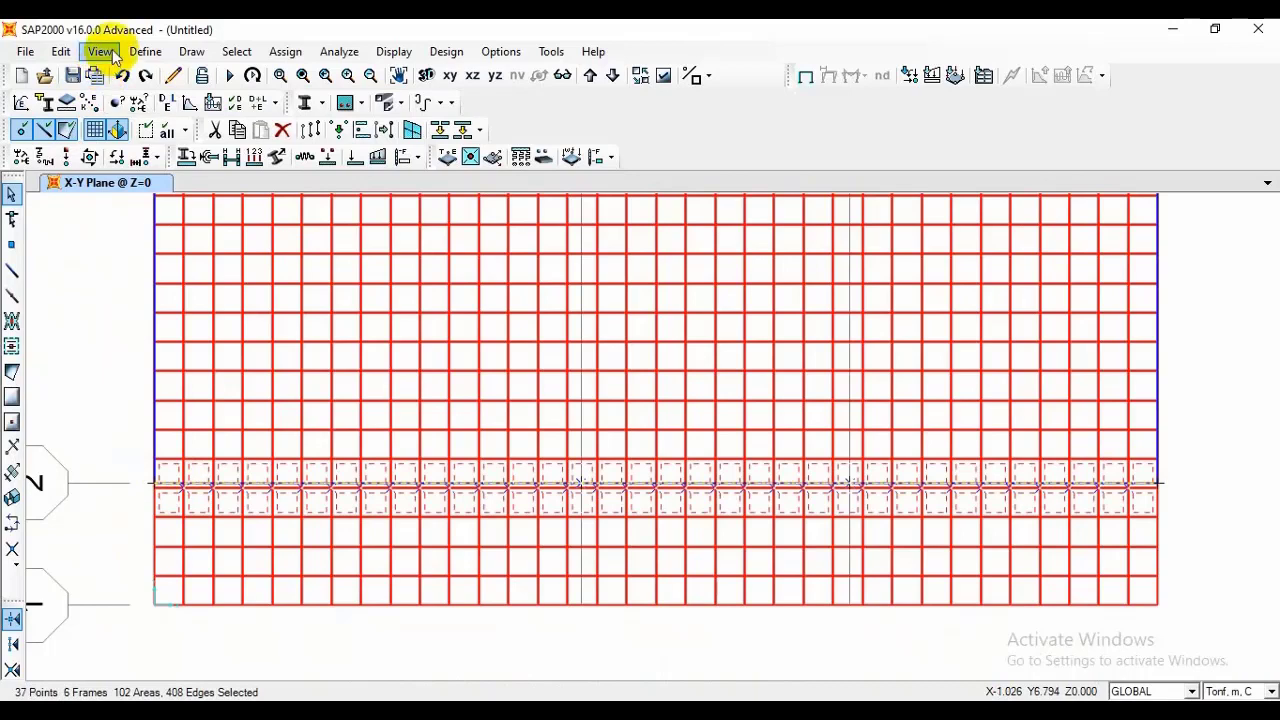
pyautogui.click(61, 51)
pyautogui.moveTo(127, 391)
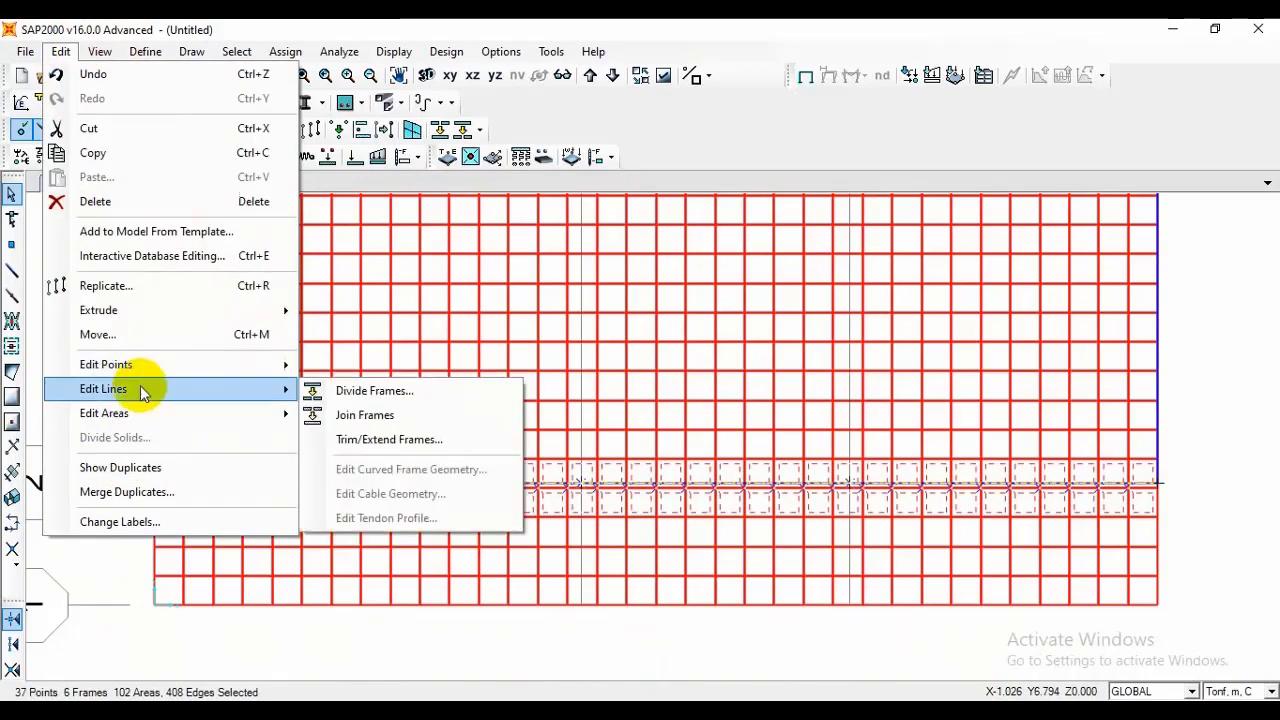
pyautogui.moveTo(137, 413)
pyautogui.click(386, 414)
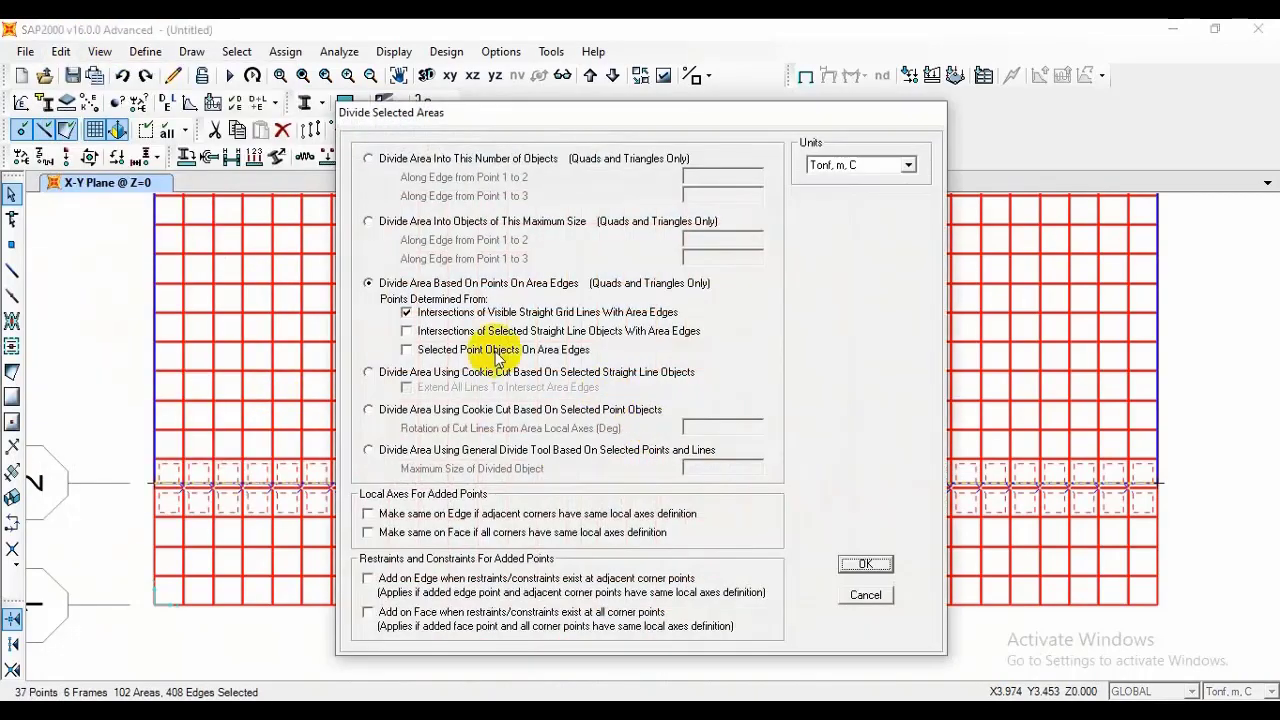
pyautogui.click(864, 565)
# Step: Examine how the divided slab elements meet the beams along grid line 2
pyautogui.scroll(5, 1074, 490)
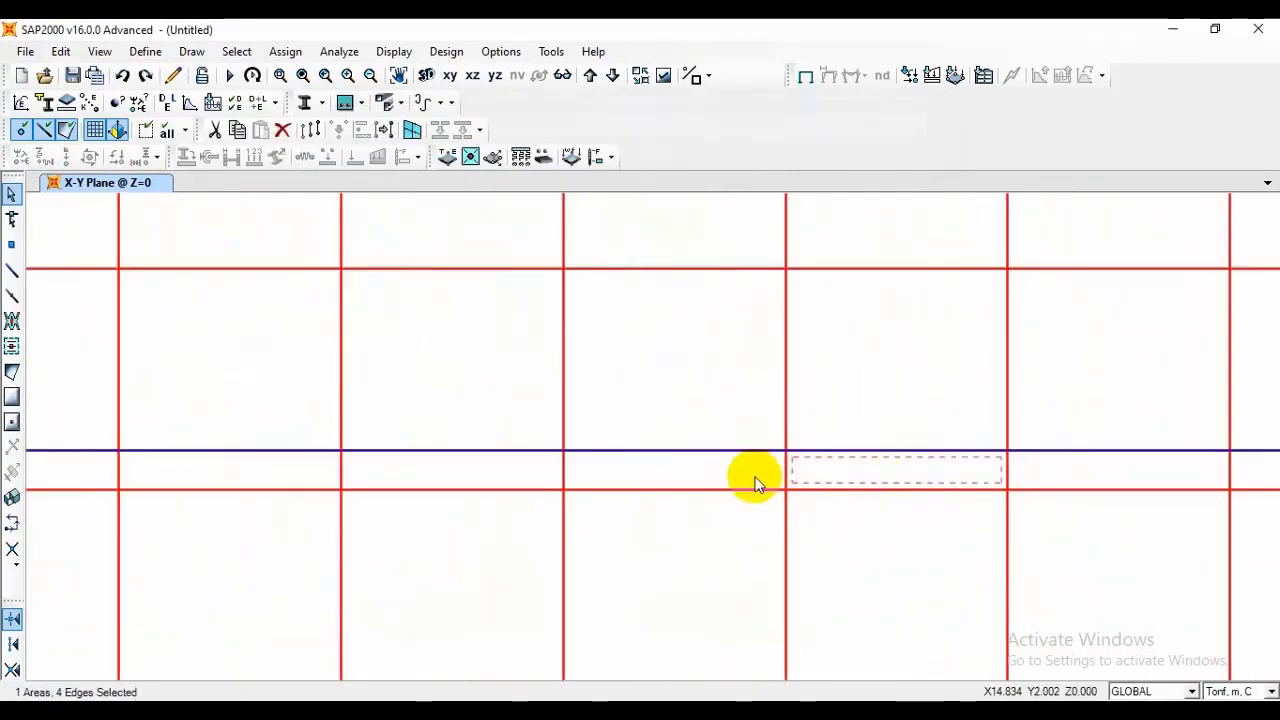
pyautogui.scroll(-5, 1192, 423)
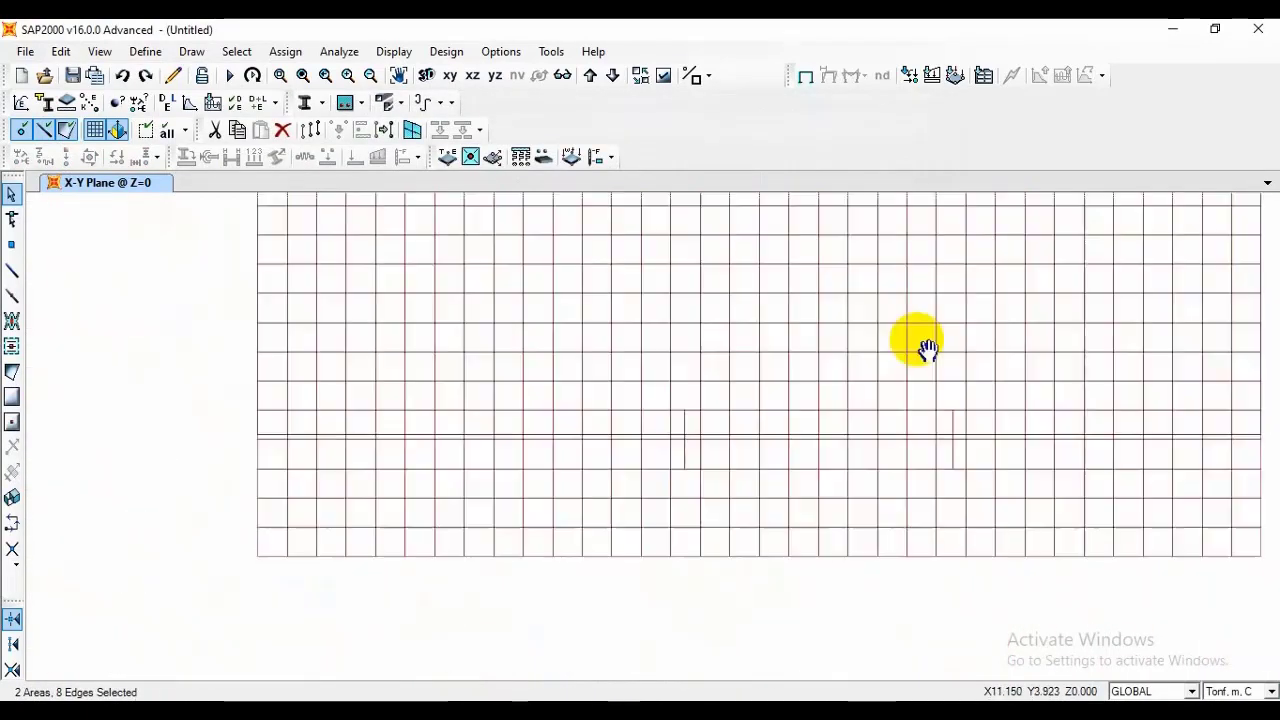
pyautogui.scroll(3, 755, 459)
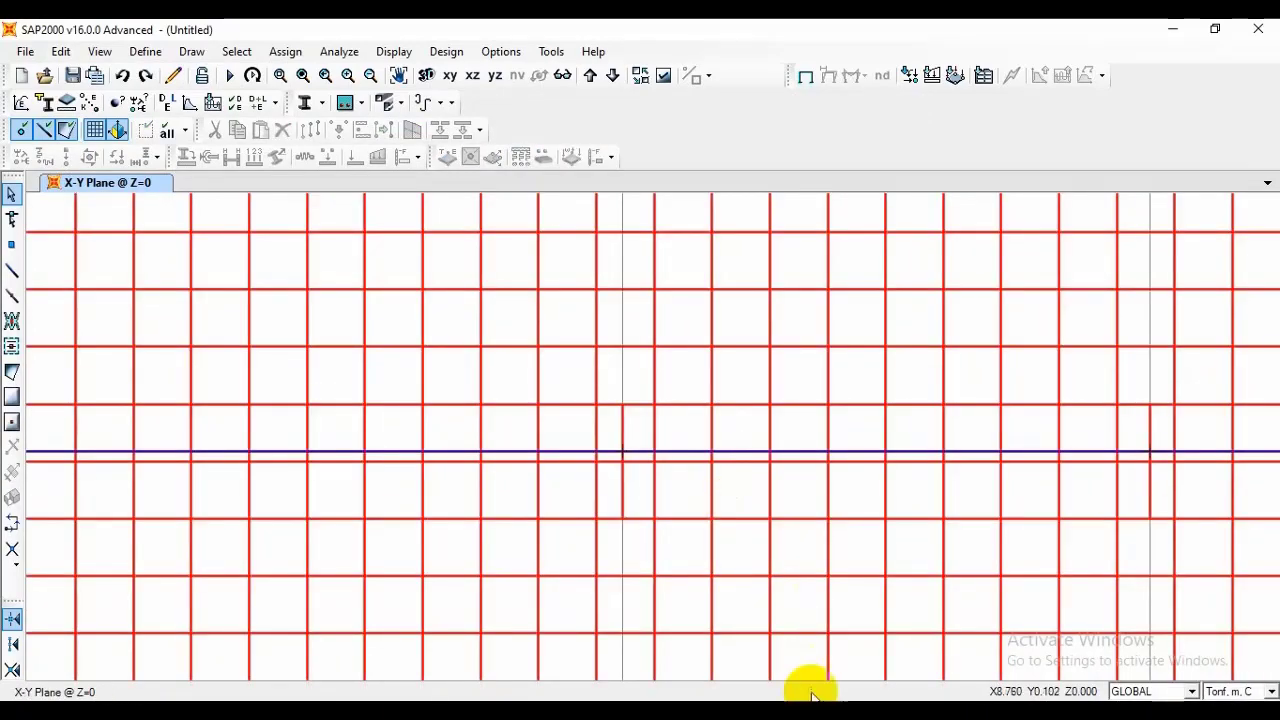
pyautogui.scroll(-5, 812, 690)
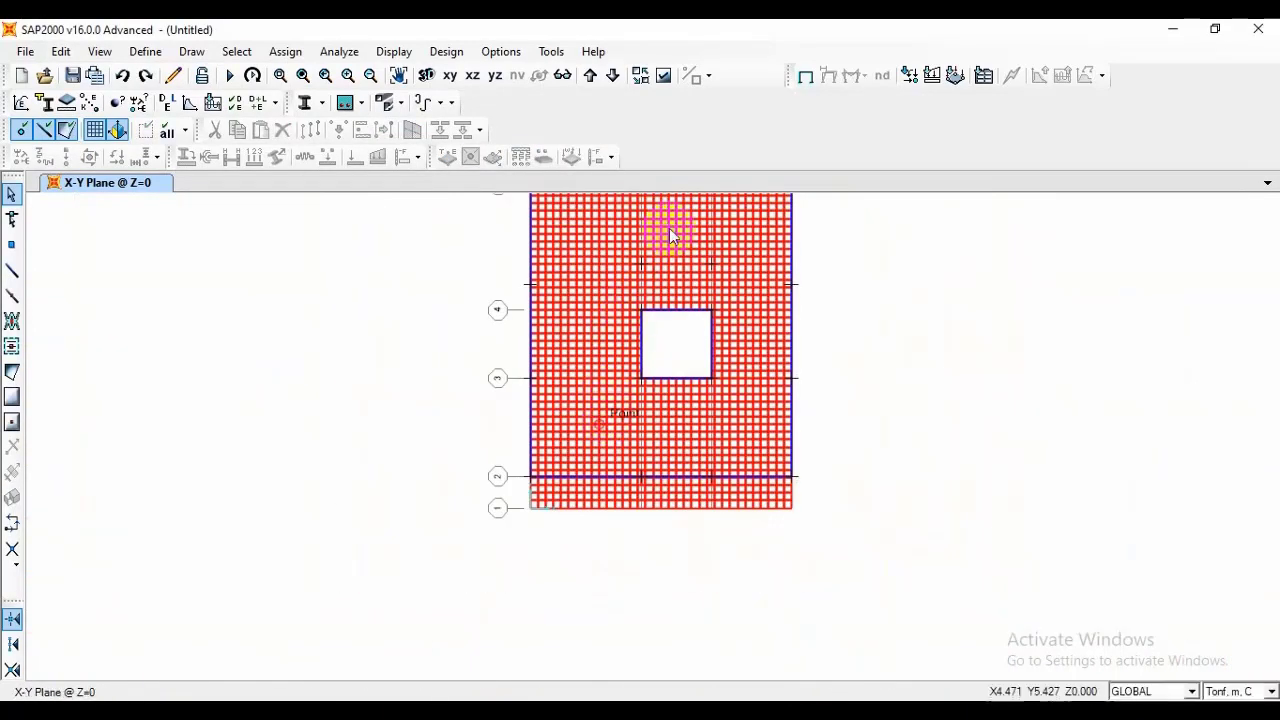
# Step: Check the divided slab elements on both sides of the beam along grid line 5
pyautogui.scroll(3, 669, 228)
pyautogui.scroll(6, 623, 429)
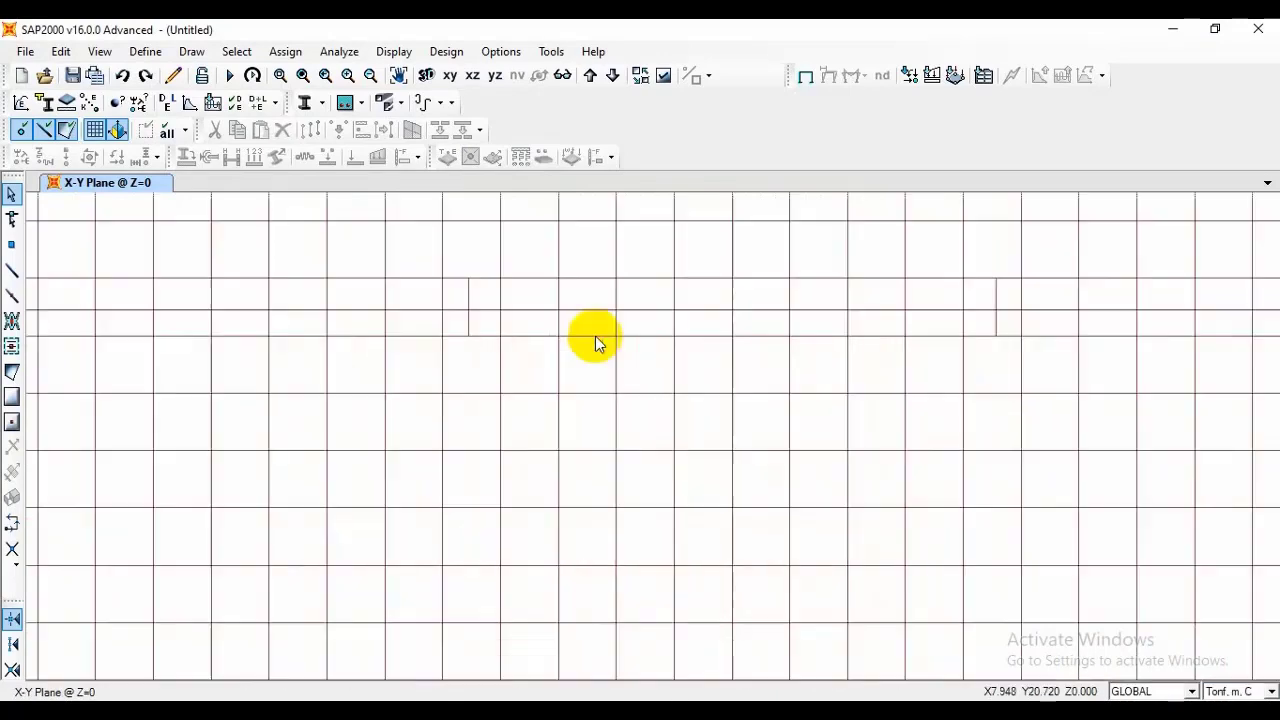
pyautogui.scroll(2, 595, 340)
pyautogui.click(593, 255)
pyautogui.click(575, 300)
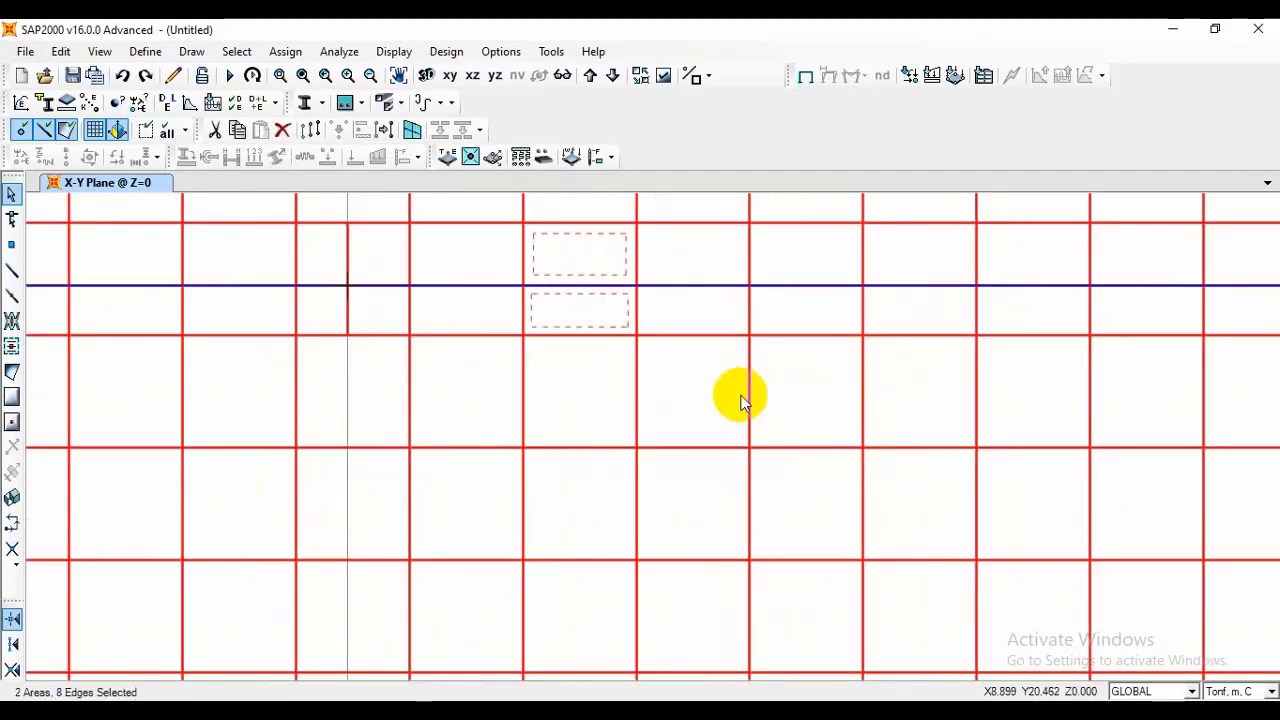
pyautogui.scroll(-3, 741, 400)
pyautogui.scroll(-2, 470, 343)
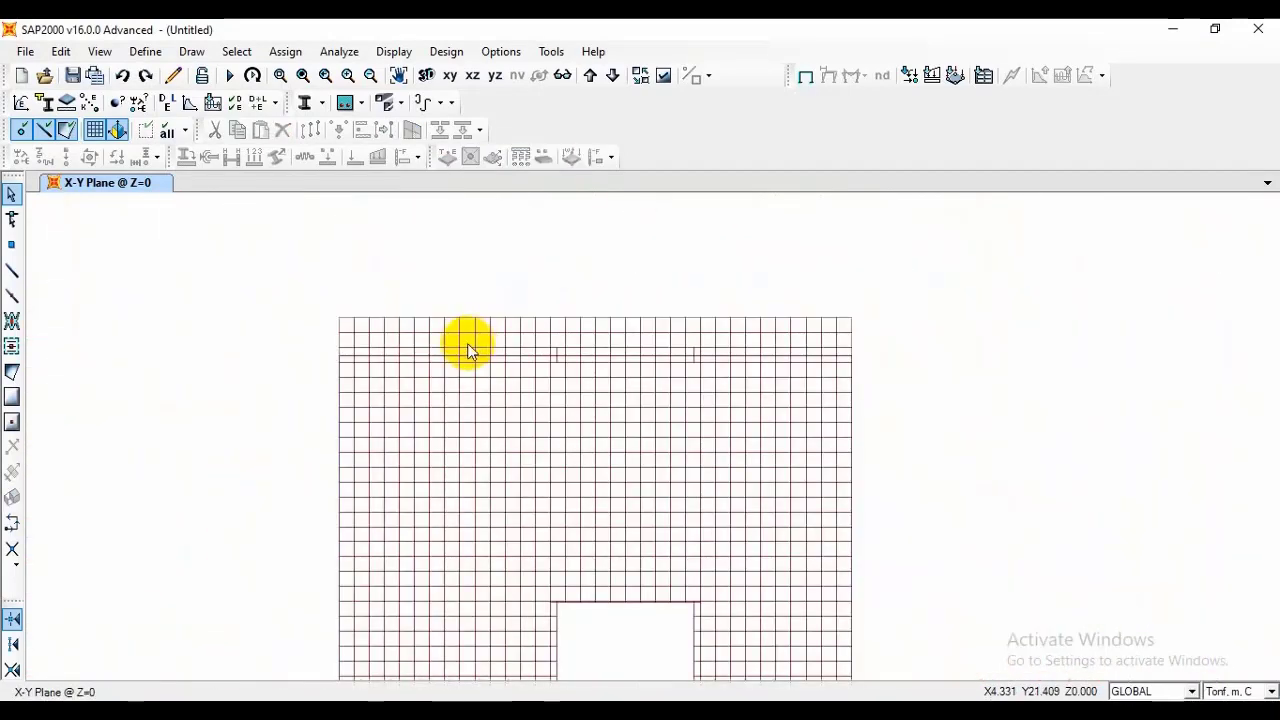
pyautogui.scroll(-3, 471, 406)
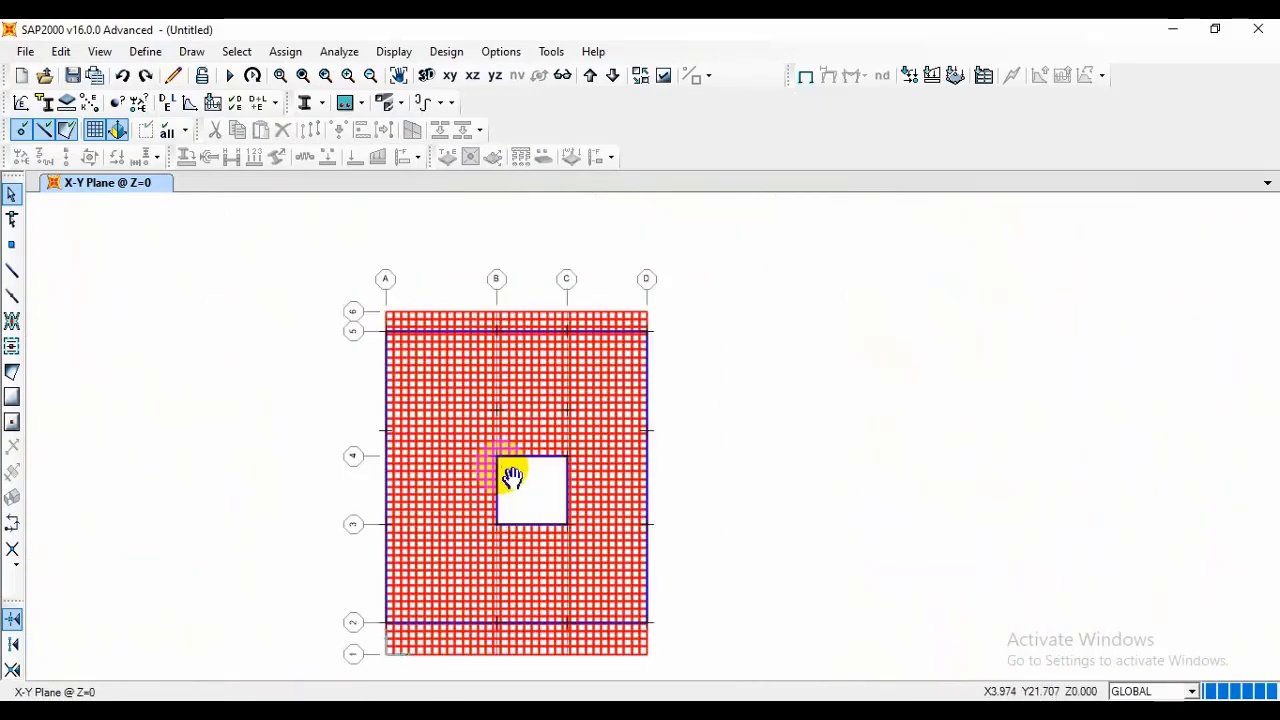
pyautogui.moveTo(512, 478); pyautogui.dragTo(680, 415)
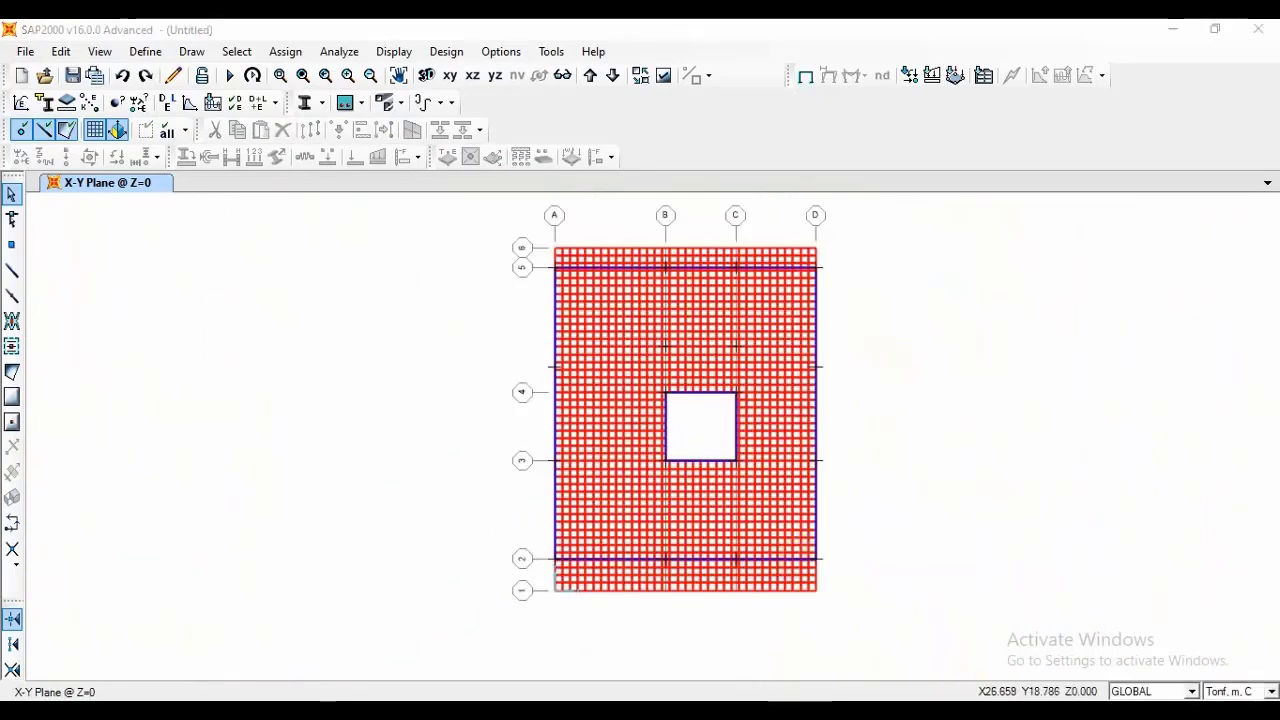
# Step: Define a new load pattern named live with the type LIVE
pyautogui.click(145, 51)
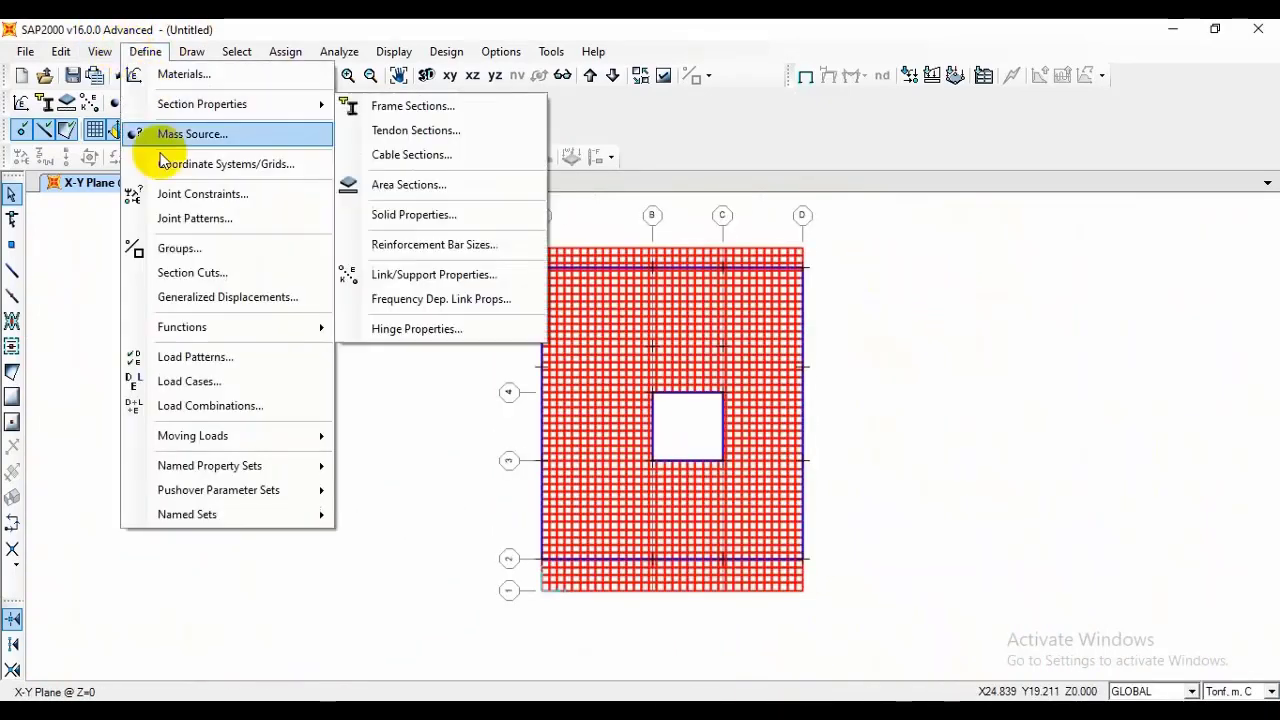
pyautogui.click(740, 428)
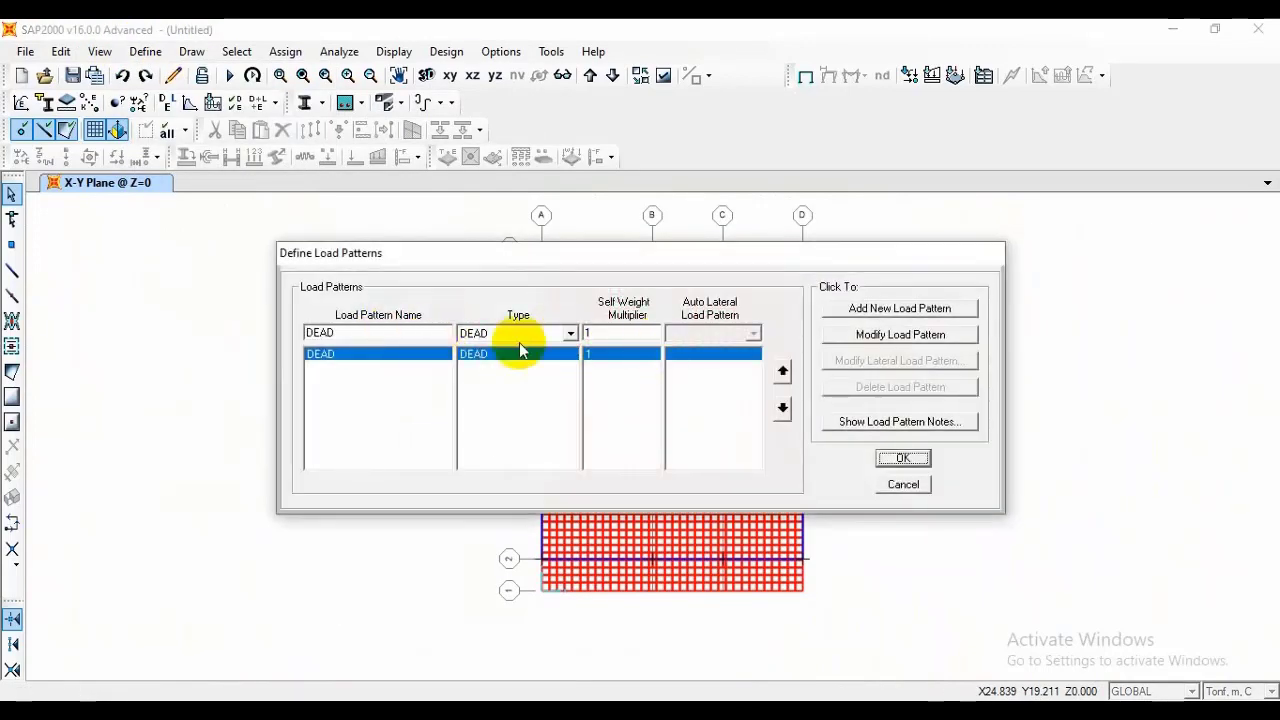
pyautogui.click(851, 311)
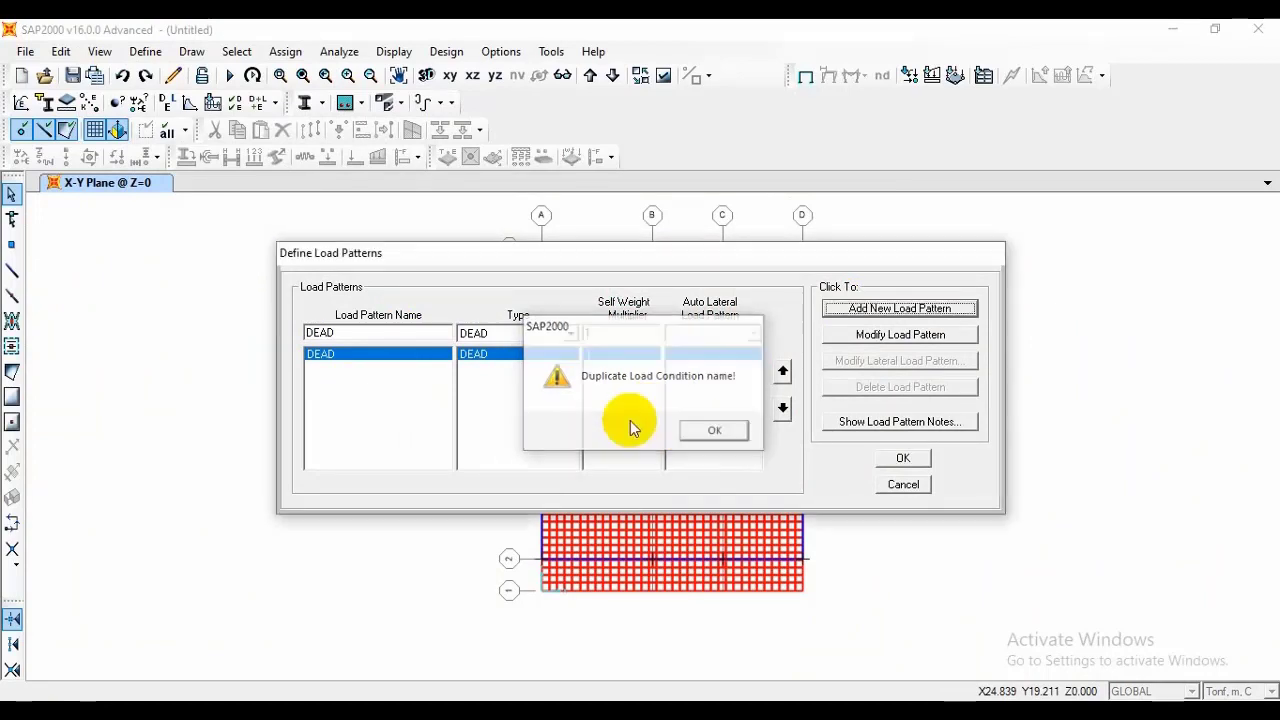
pyautogui.press('Return')
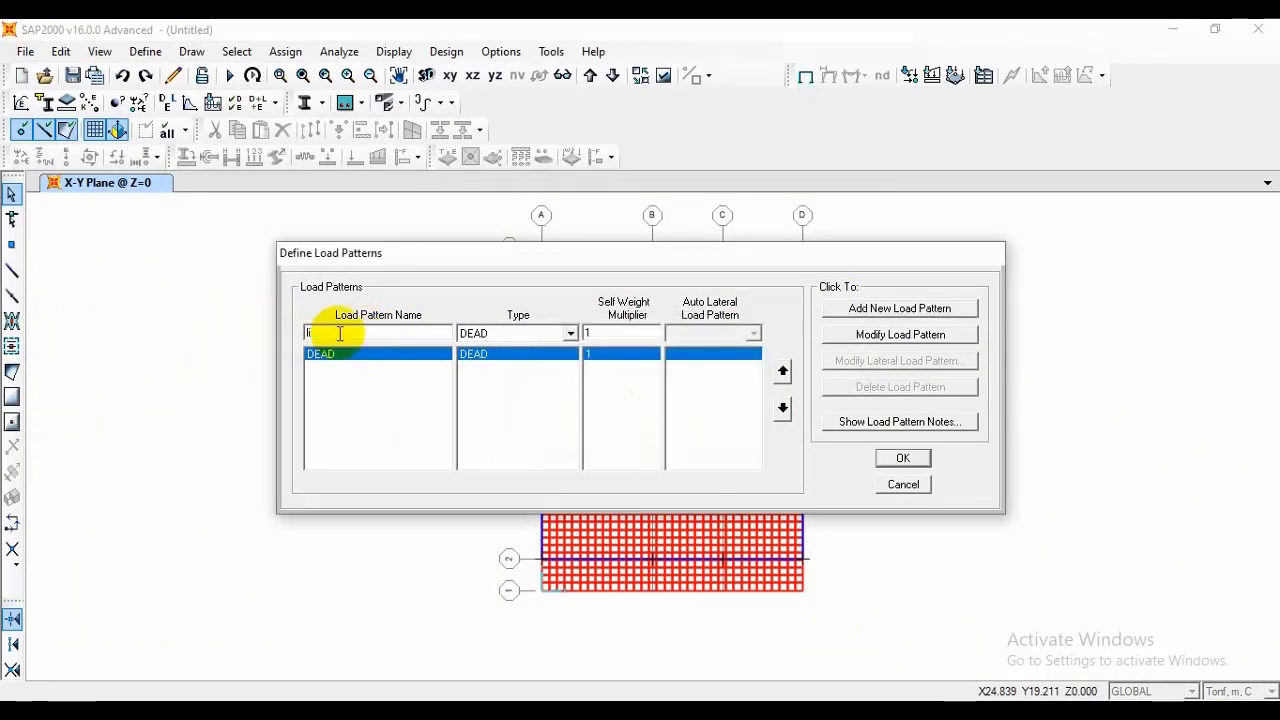
pyautogui.click(570, 333)
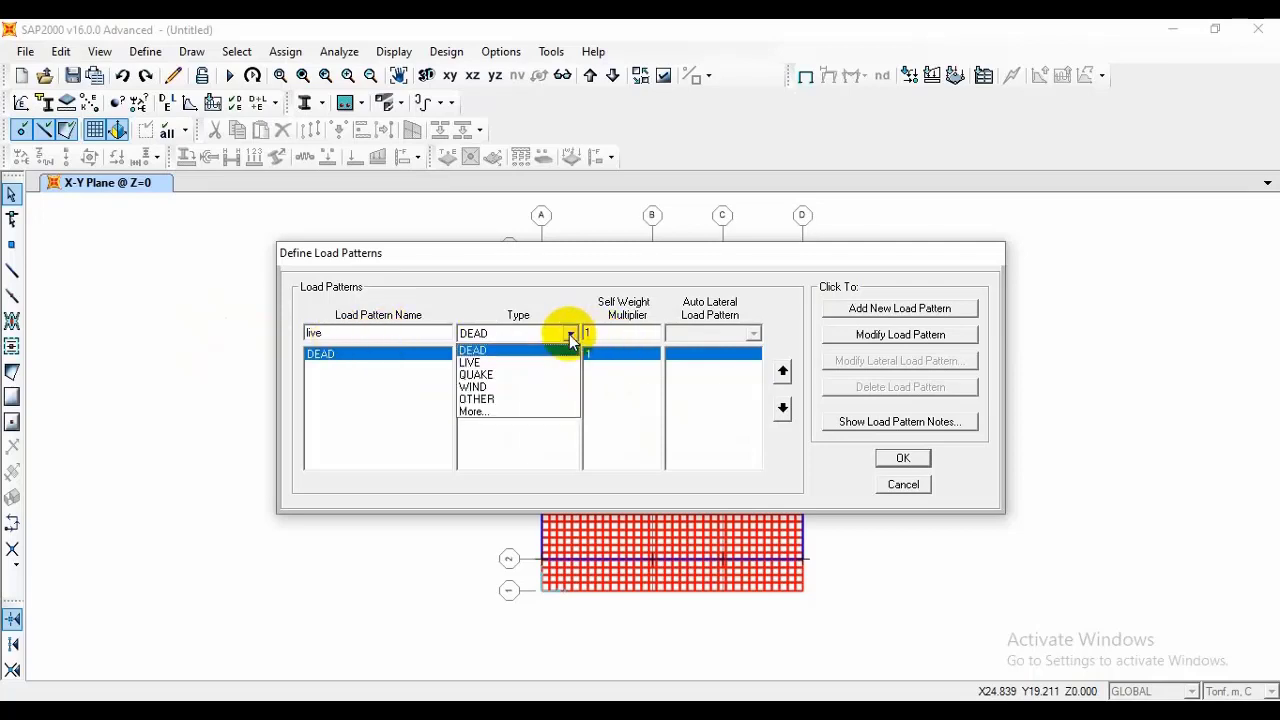
pyautogui.click(500, 412)
pyautogui.click(572, 334)
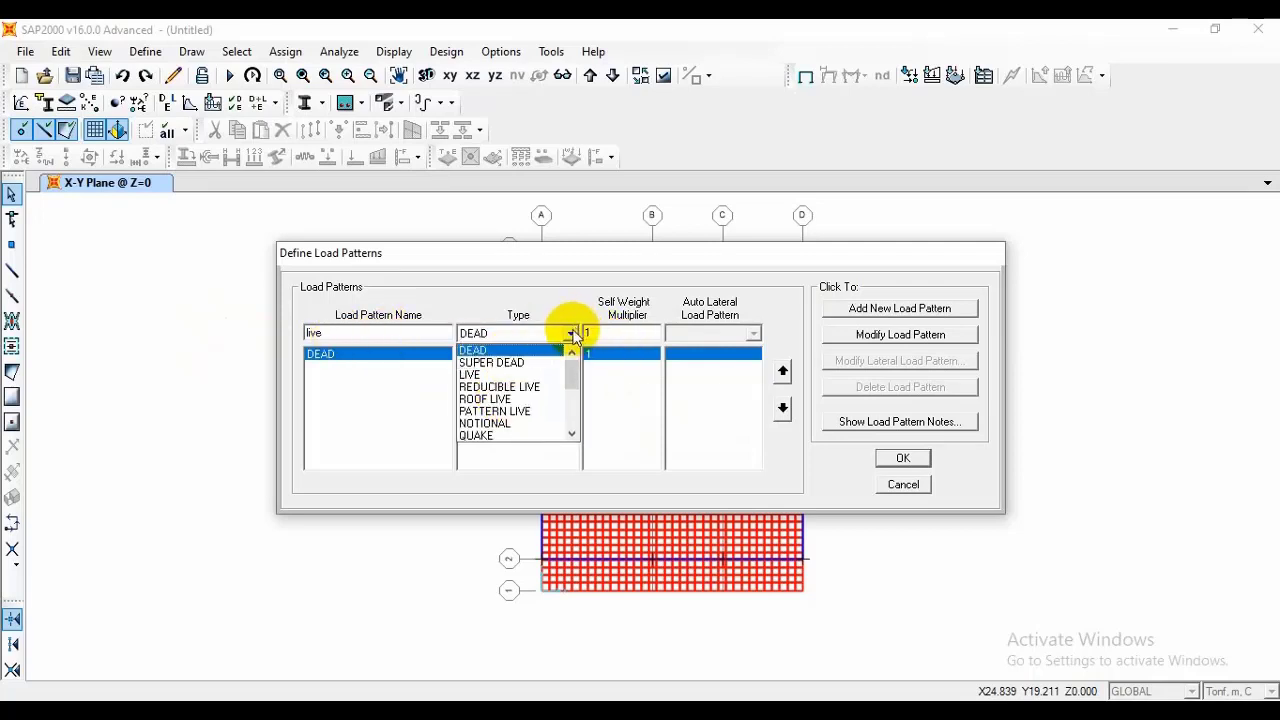
pyautogui.click(470, 375)
pyautogui.click(850, 311)
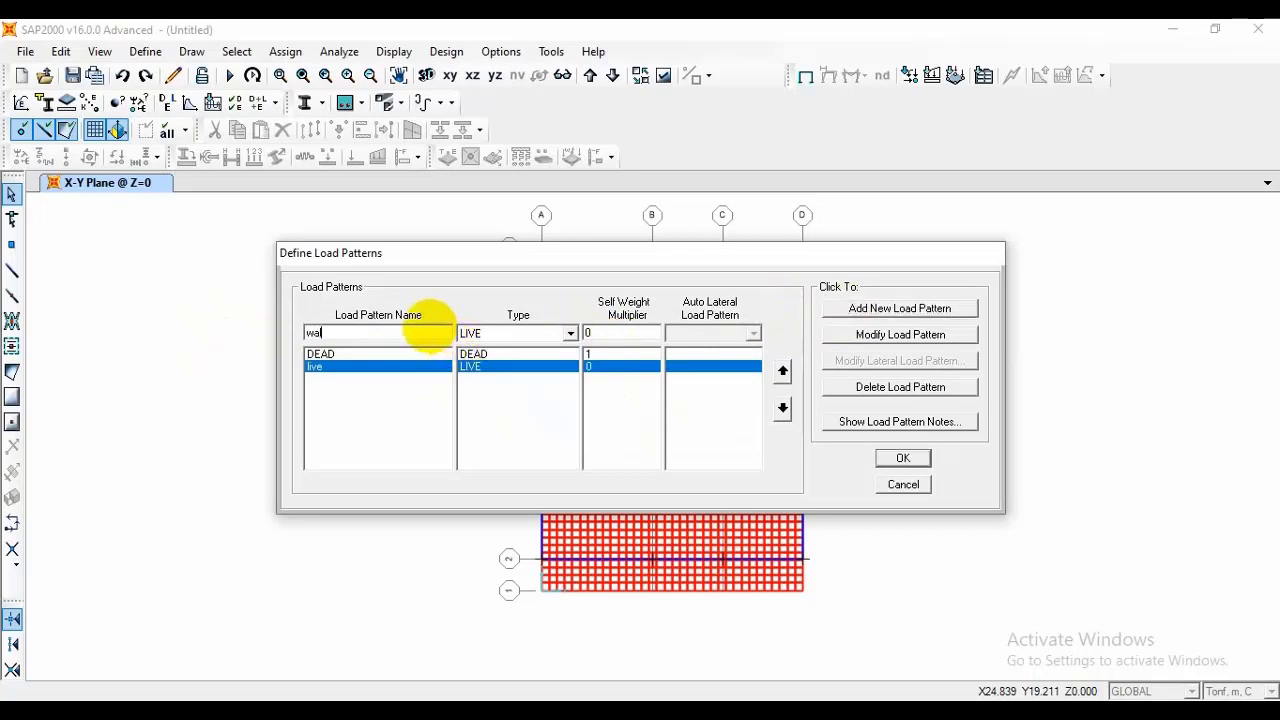
# Step: Add a load pattern named walls with the type OTHER
pyautogui.write('walls')
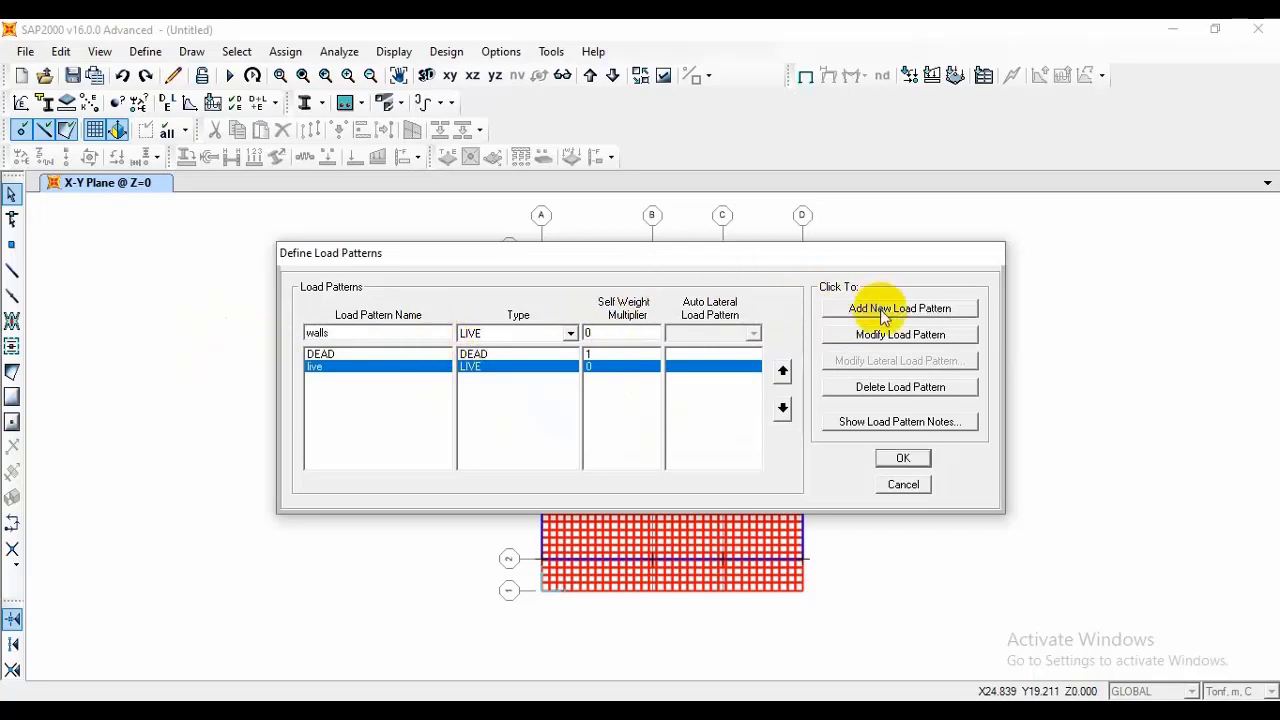
pyautogui.click(571, 333)
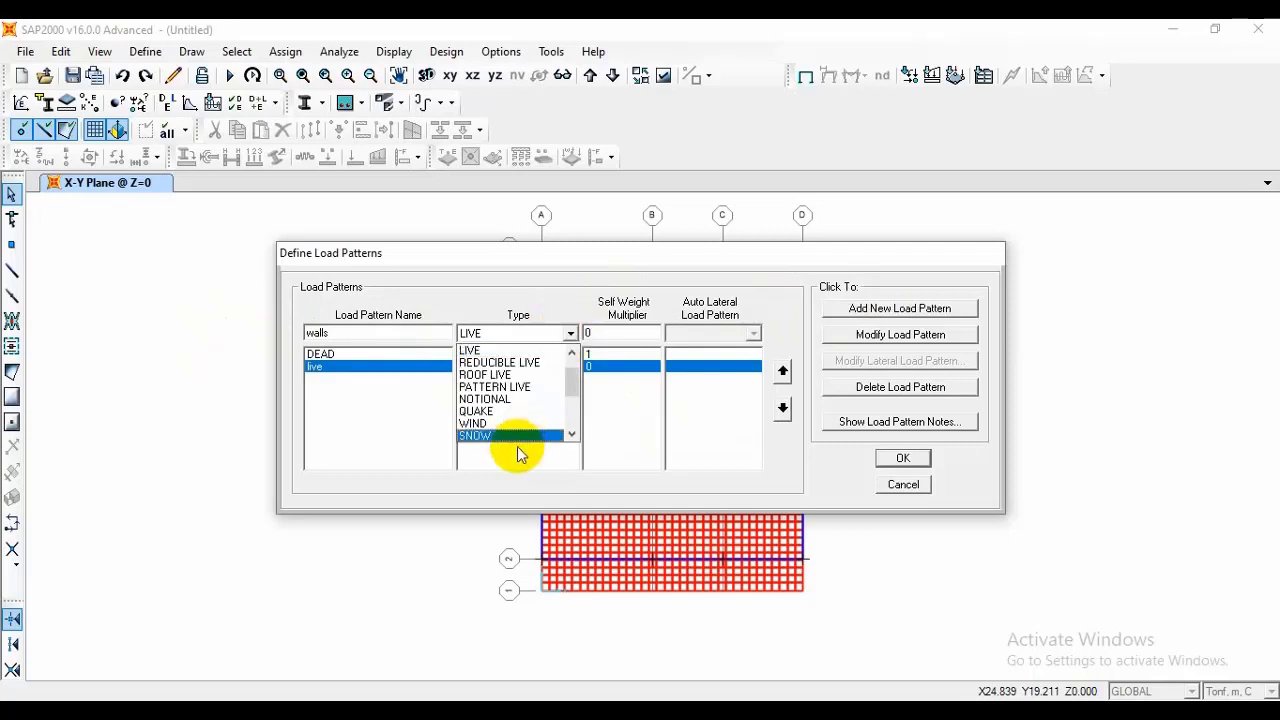
pyautogui.scroll(1, 501, 378)
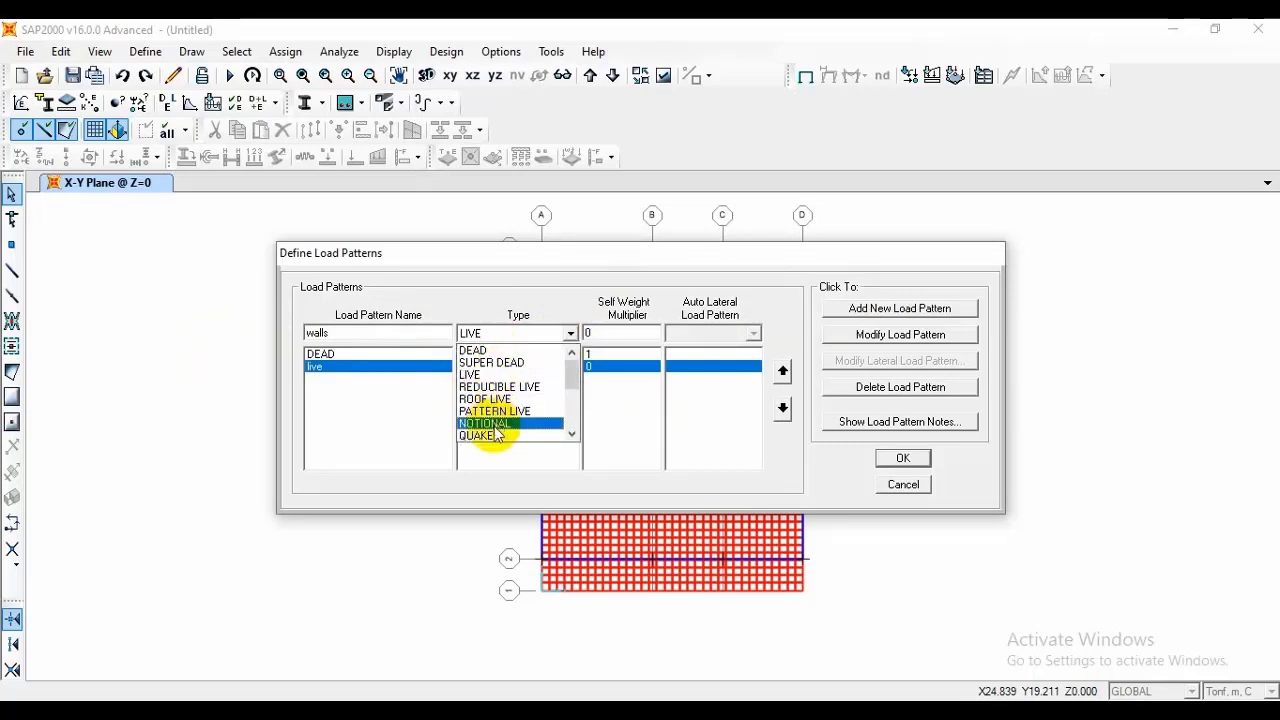
pyautogui.click(604, 388)
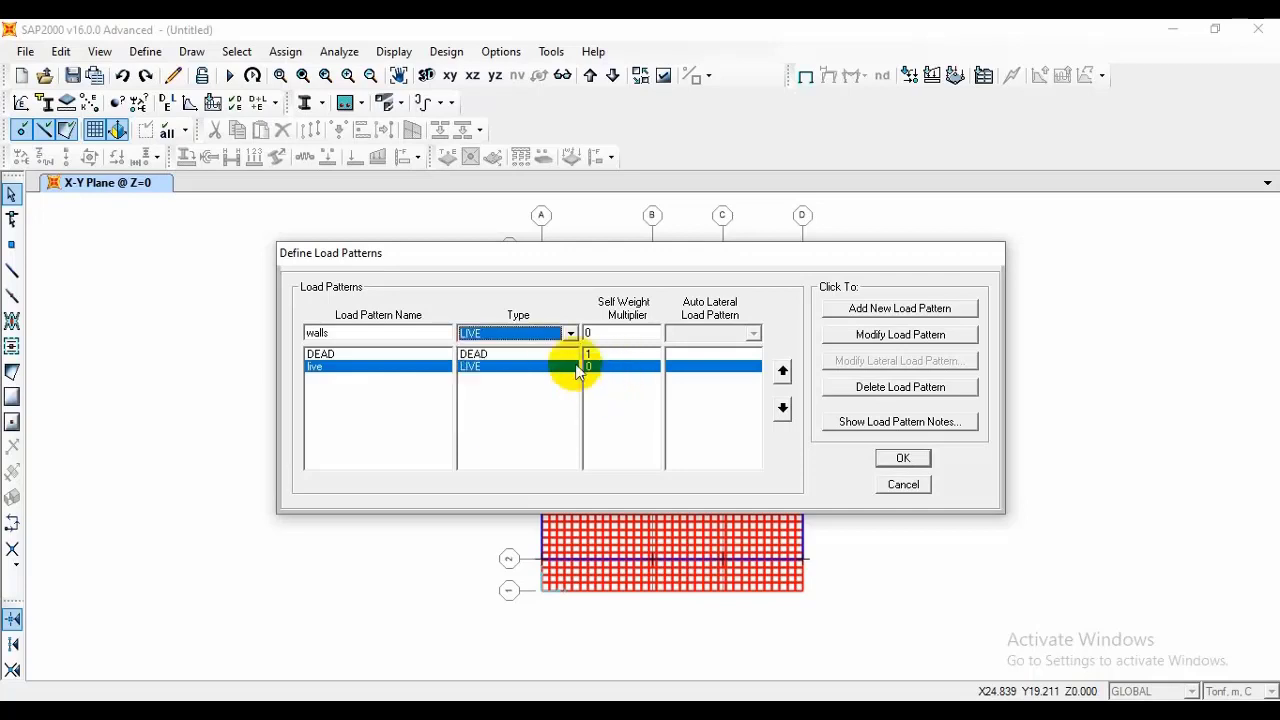
pyautogui.click(566, 334)
pyautogui.scroll(-3, 528, 371)
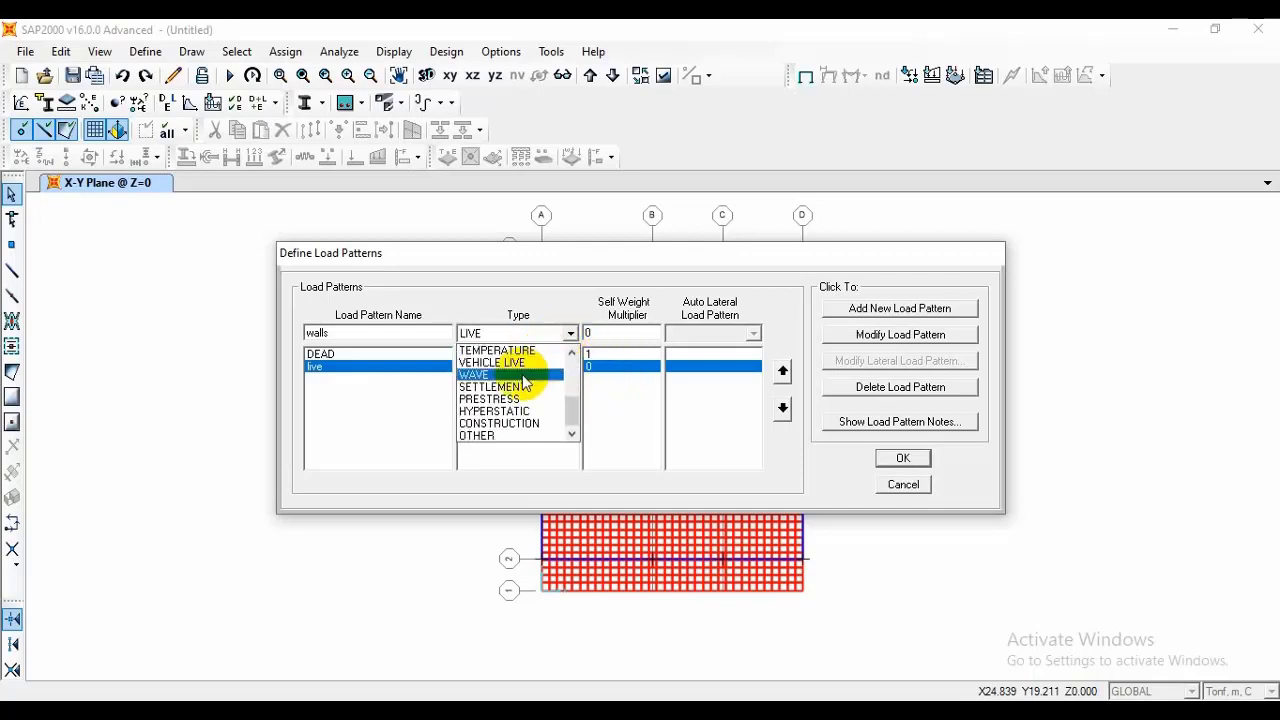
pyautogui.click(478, 435)
pyautogui.click(897, 306)
# Step: Add a load pattern named f.c with the type OTHER and accept the load pattern definitions
pyautogui.doubleClick(340, 333)
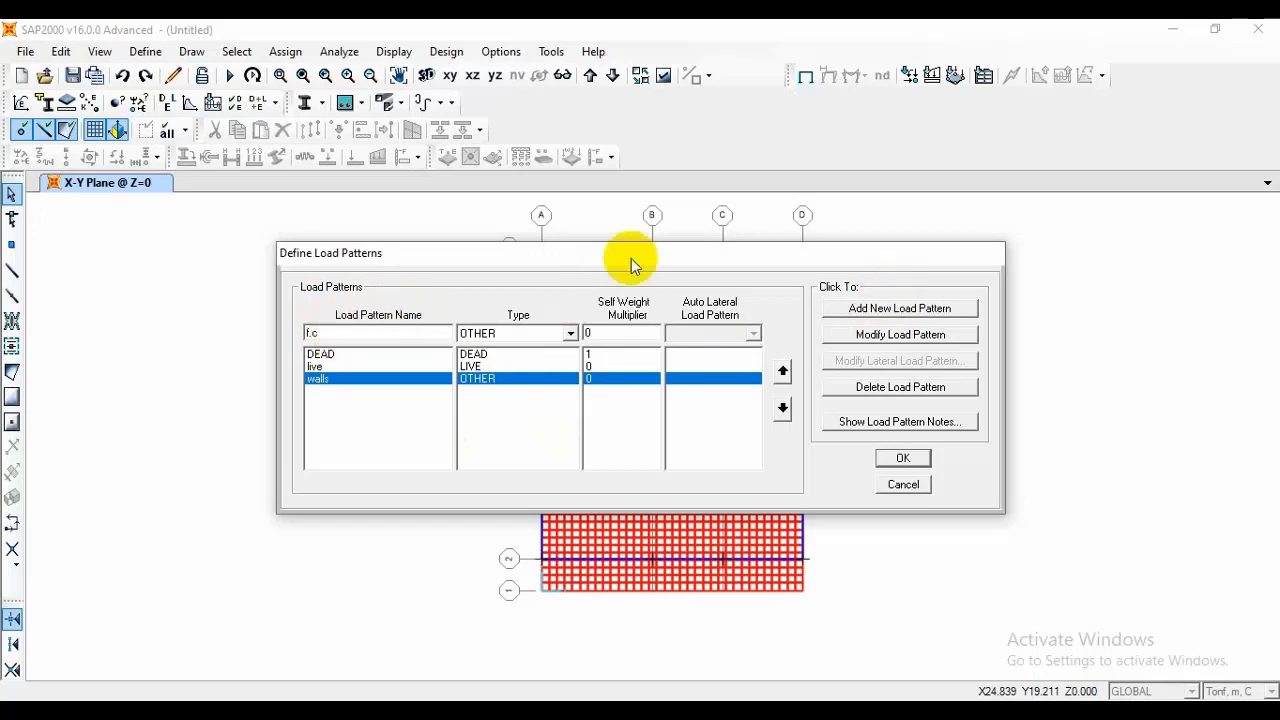
pyautogui.write('f.c')
pyautogui.click(845, 307)
pyautogui.click(905, 457)
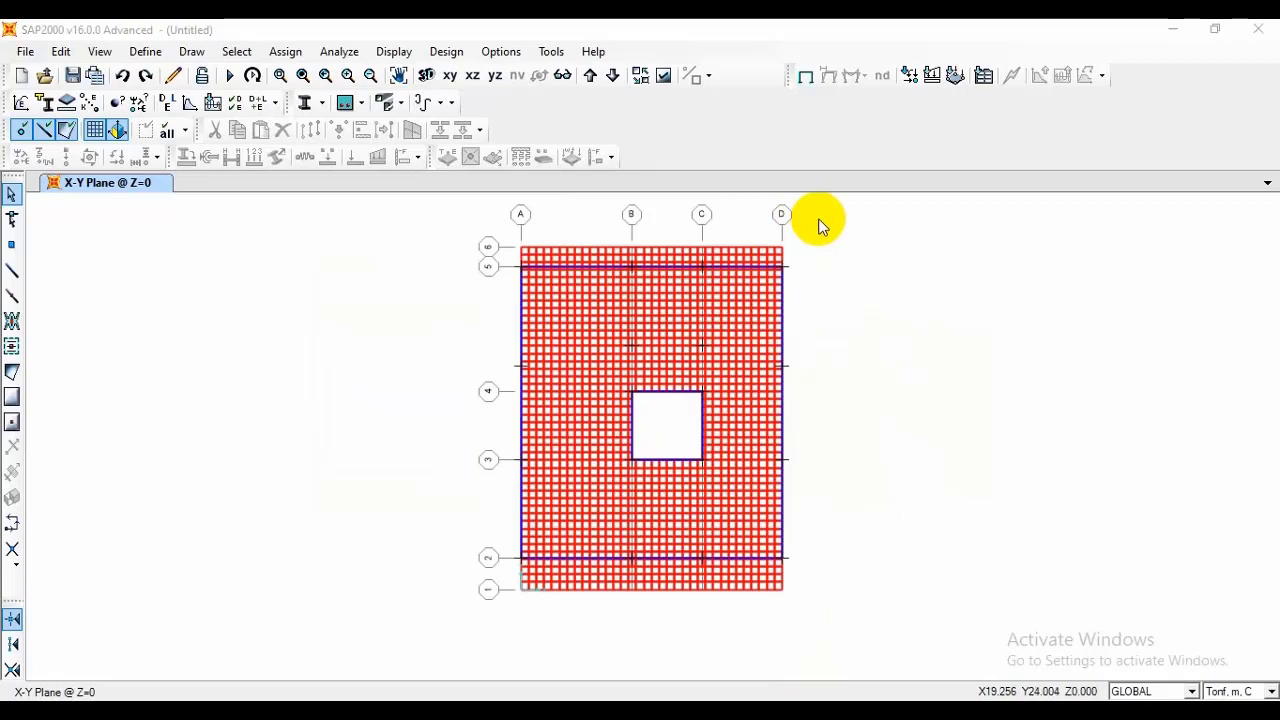
# Step: Assign a uniform gravity load of 0.61 Tonf/m under the walls load pattern to all frames and show the result in 3D
pyautogui.moveTo(822, 213); pyautogui.dragTo(106, 651)
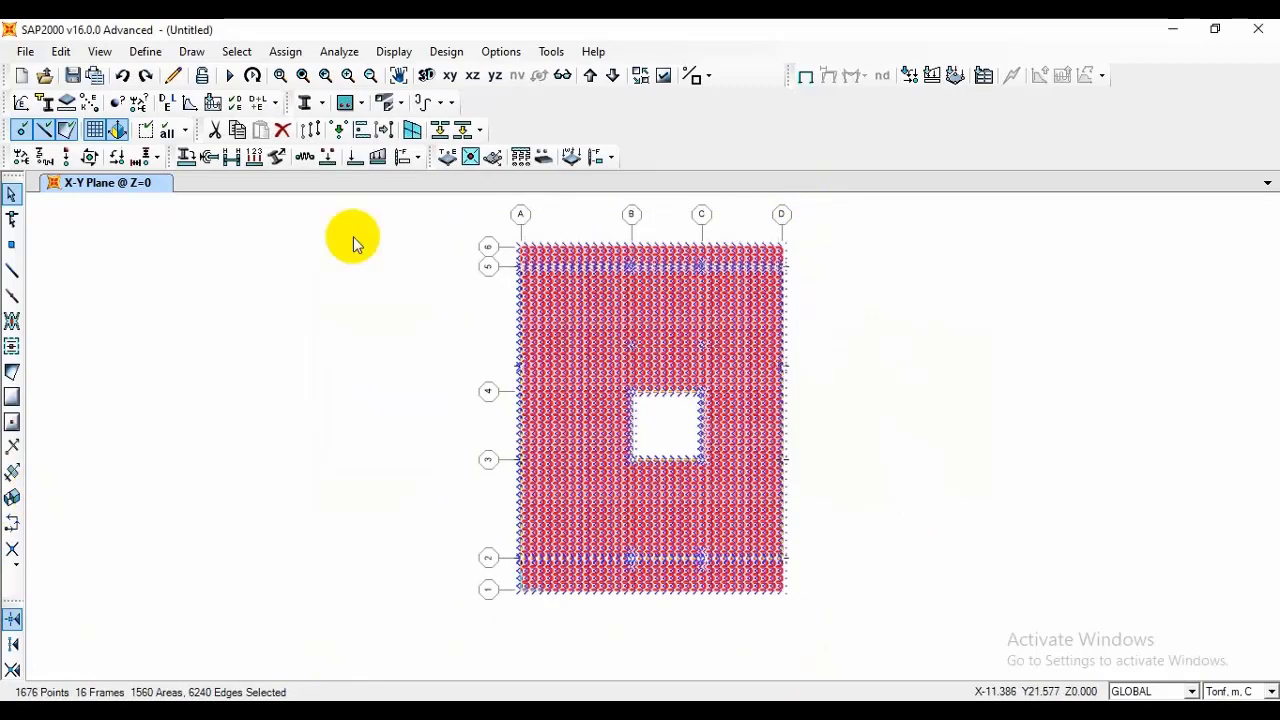
pyautogui.click(285, 52)
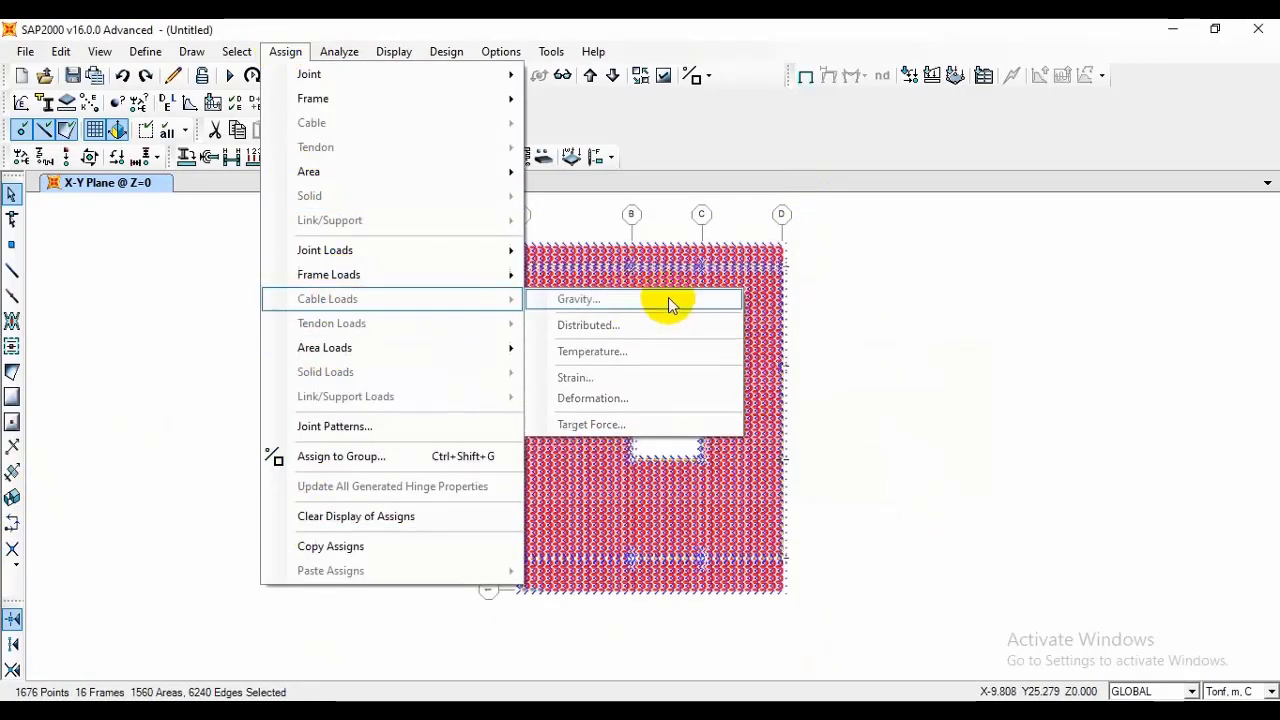
pyautogui.moveTo(506, 287)
pyautogui.click(589, 321)
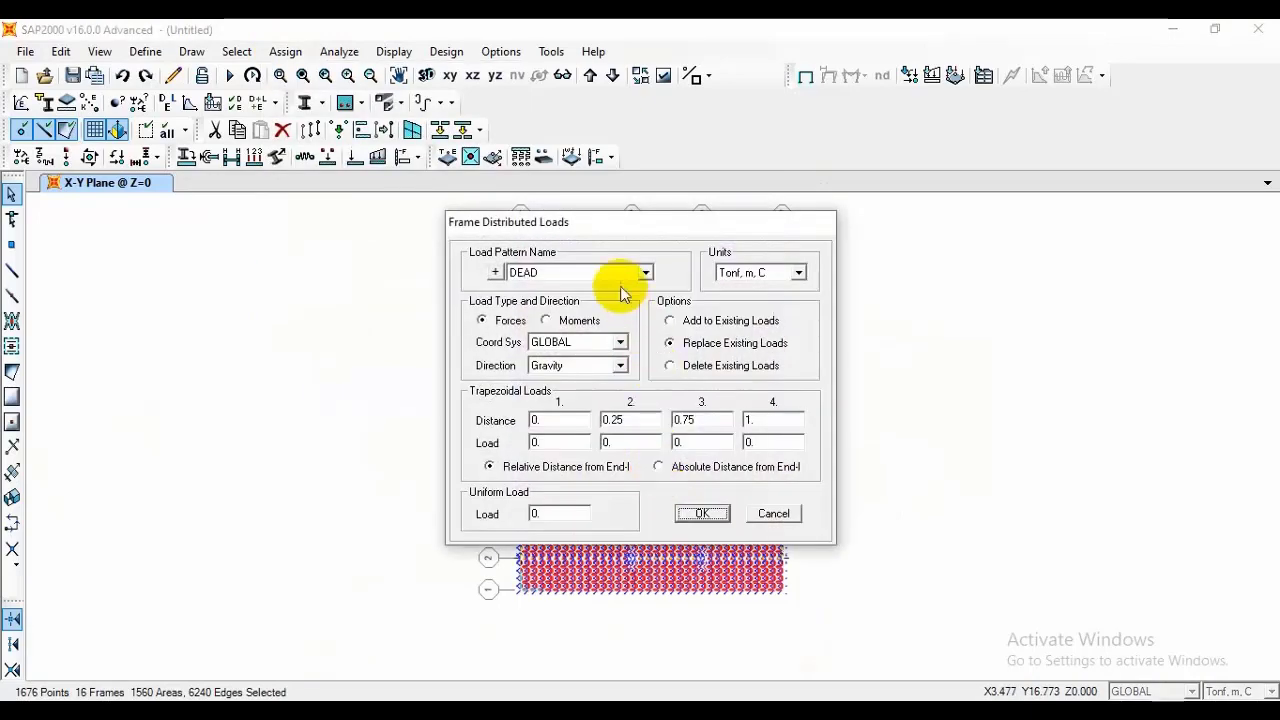
pyautogui.click(648, 272)
pyautogui.click(514, 324)
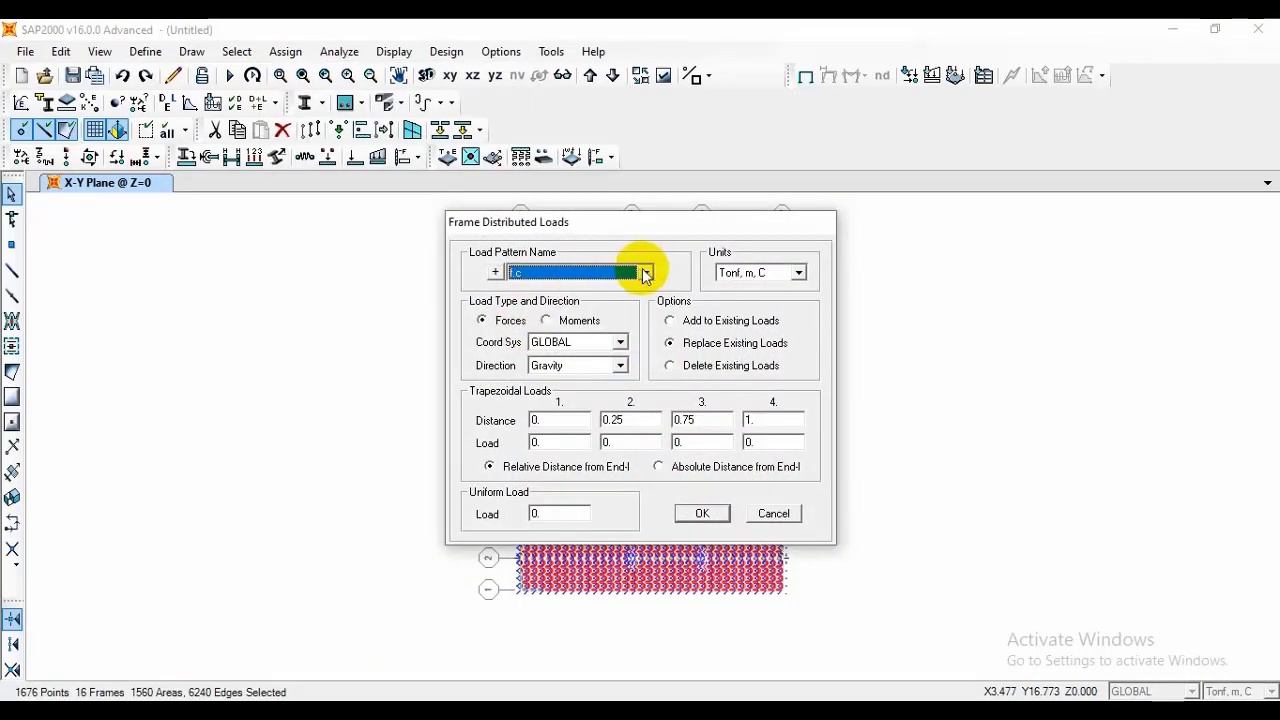
pyautogui.click(645, 272)
pyautogui.click(525, 314)
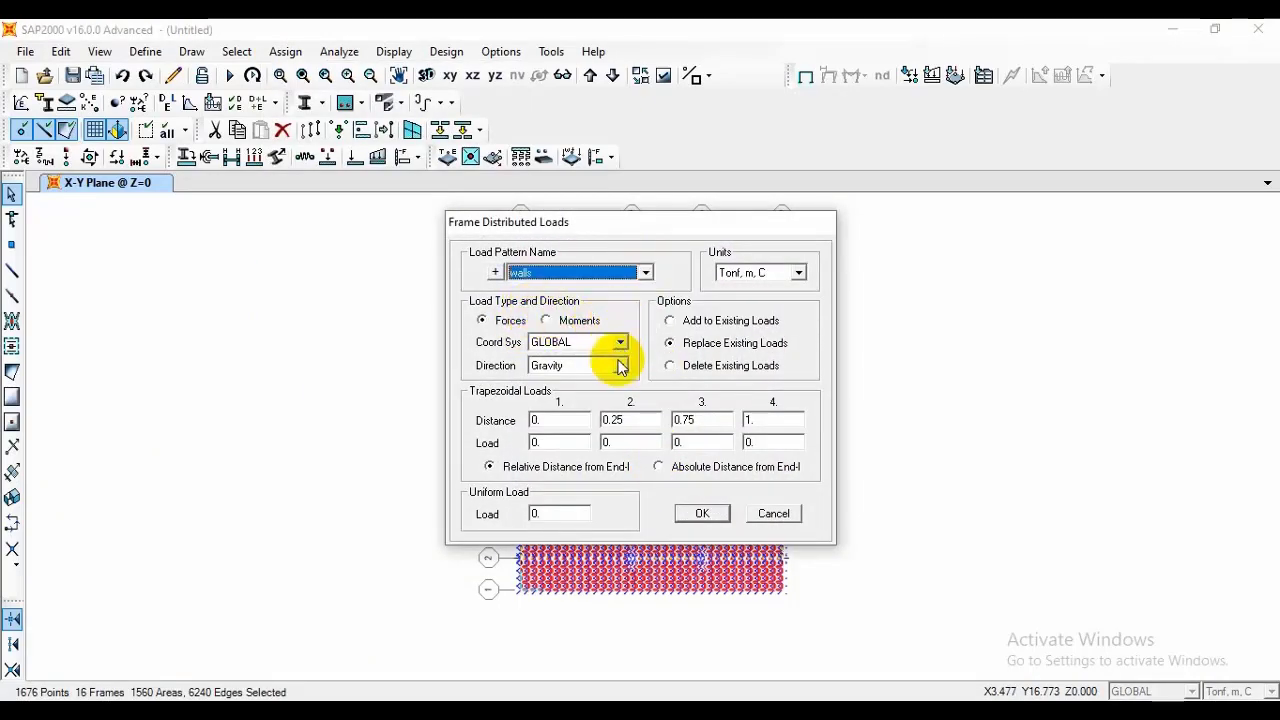
pyautogui.click(620, 365)
pyautogui.click(553, 455)
pyautogui.doubleClick(555, 513)
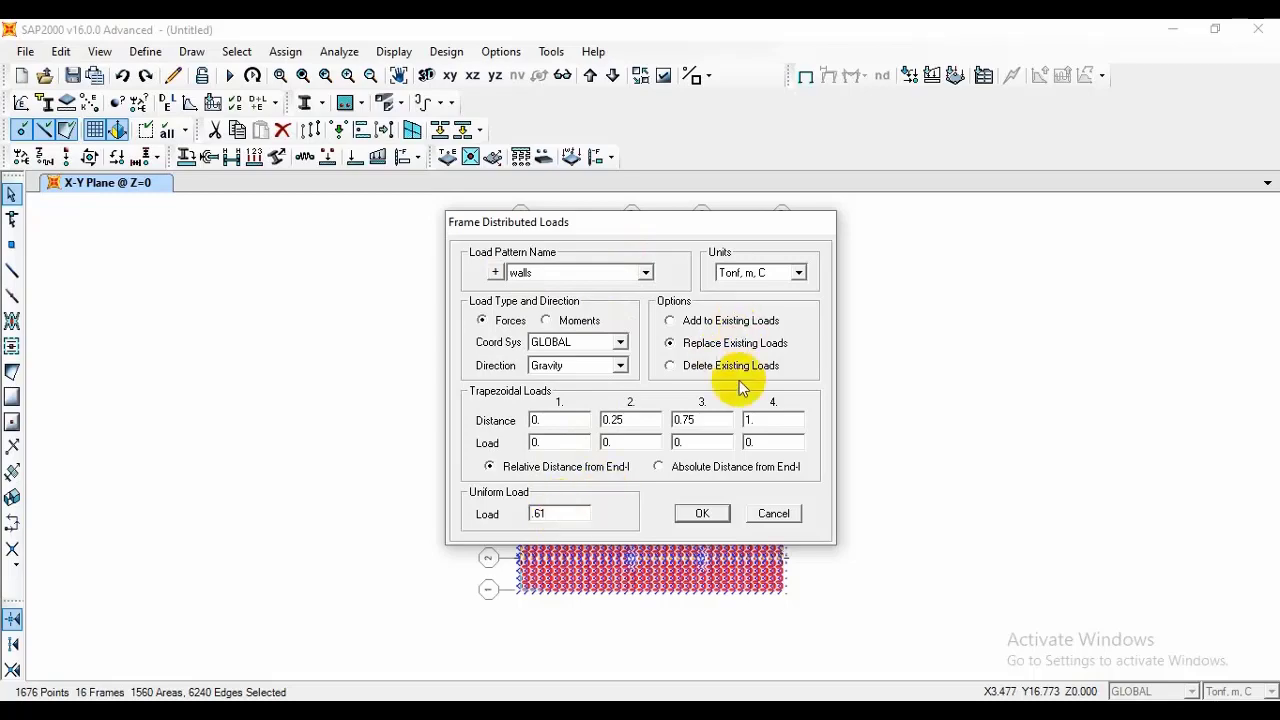
pyautogui.click(702, 513)
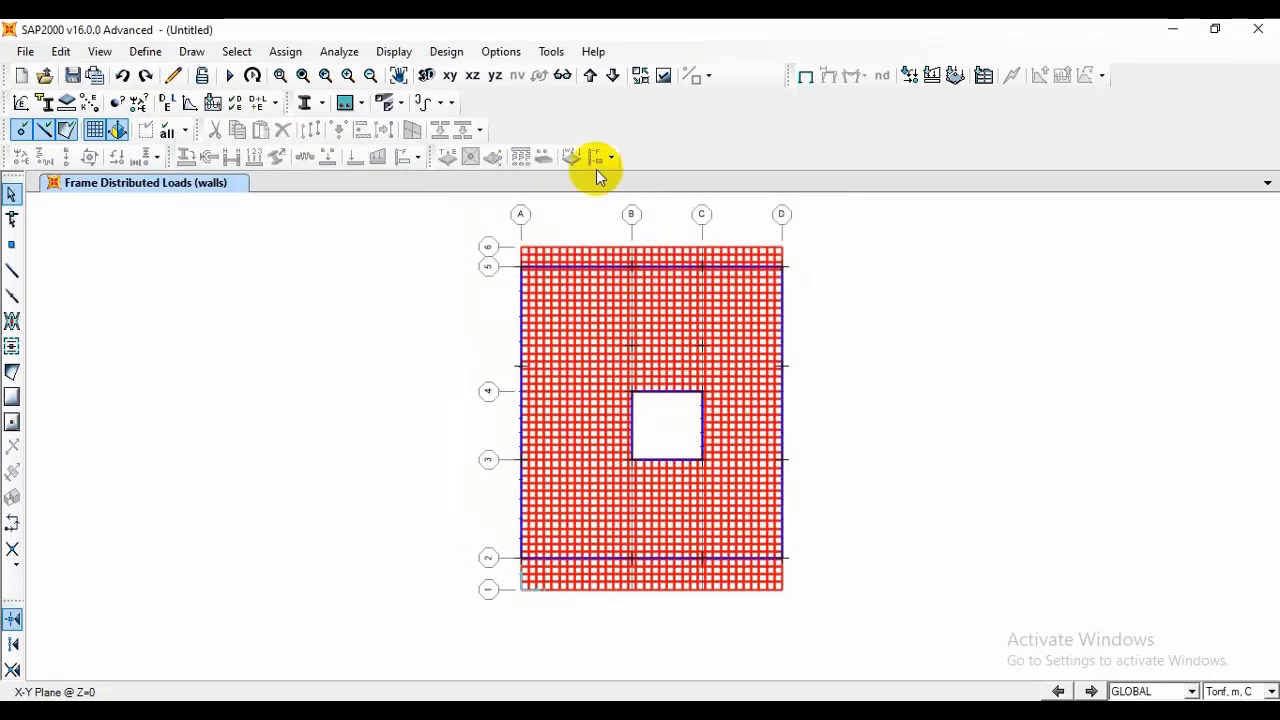
pyautogui.click(426, 75)
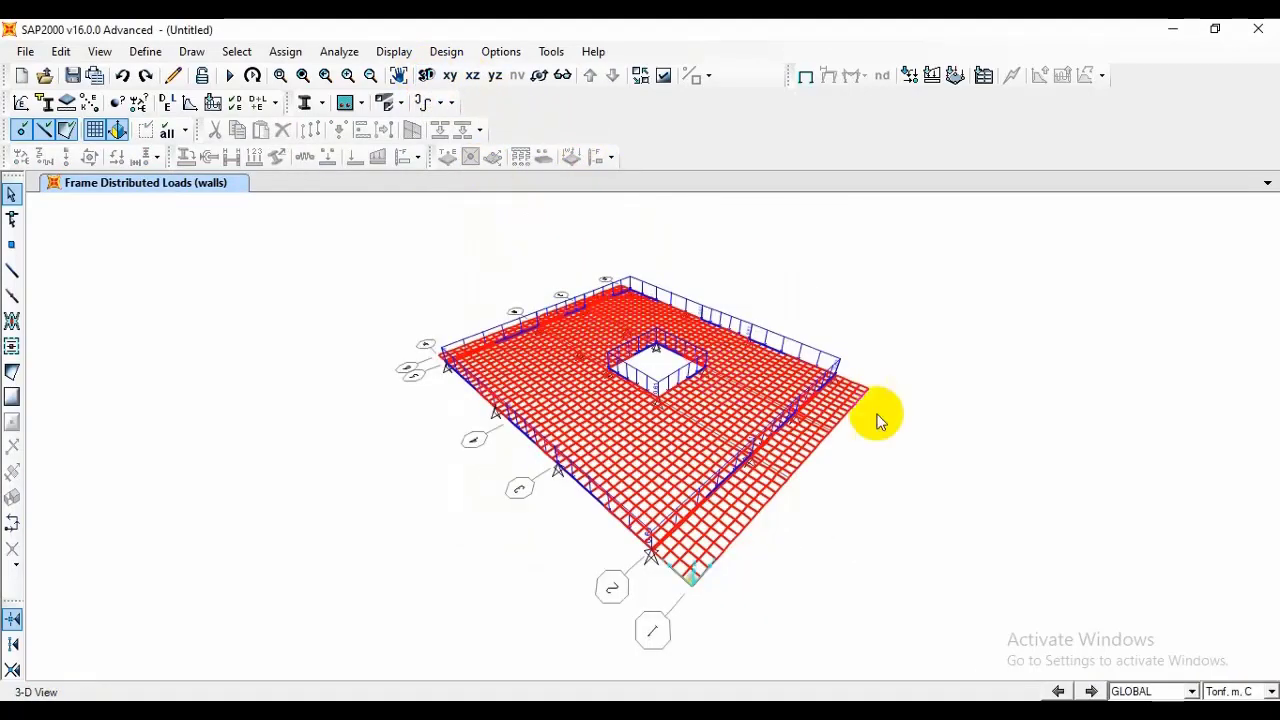
# Step: Add a uniform gravity load of 3 Tonf/m under walls to the existing loads on the opening's beams along grid lines 3 and 4
pyautogui.click(449, 75)
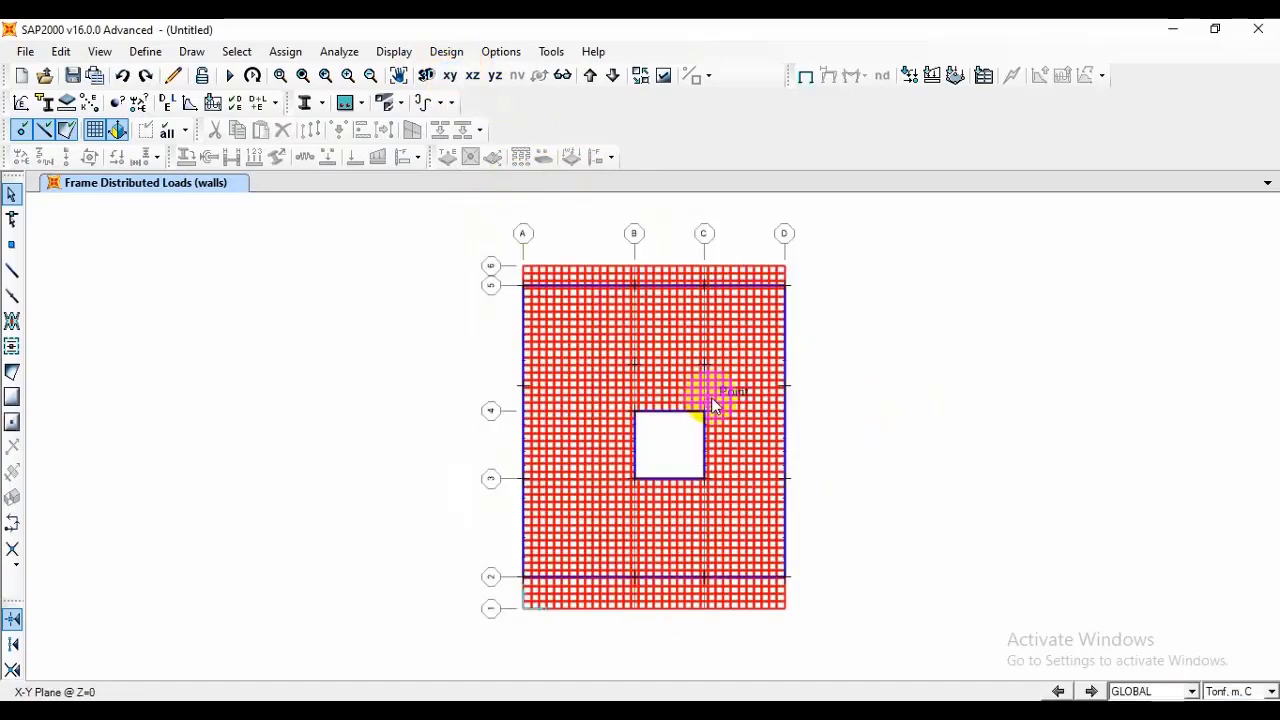
pyautogui.moveTo(714, 395); pyautogui.dragTo(680, 345, button='middle')
pyautogui.scroll(2, 680, 350)
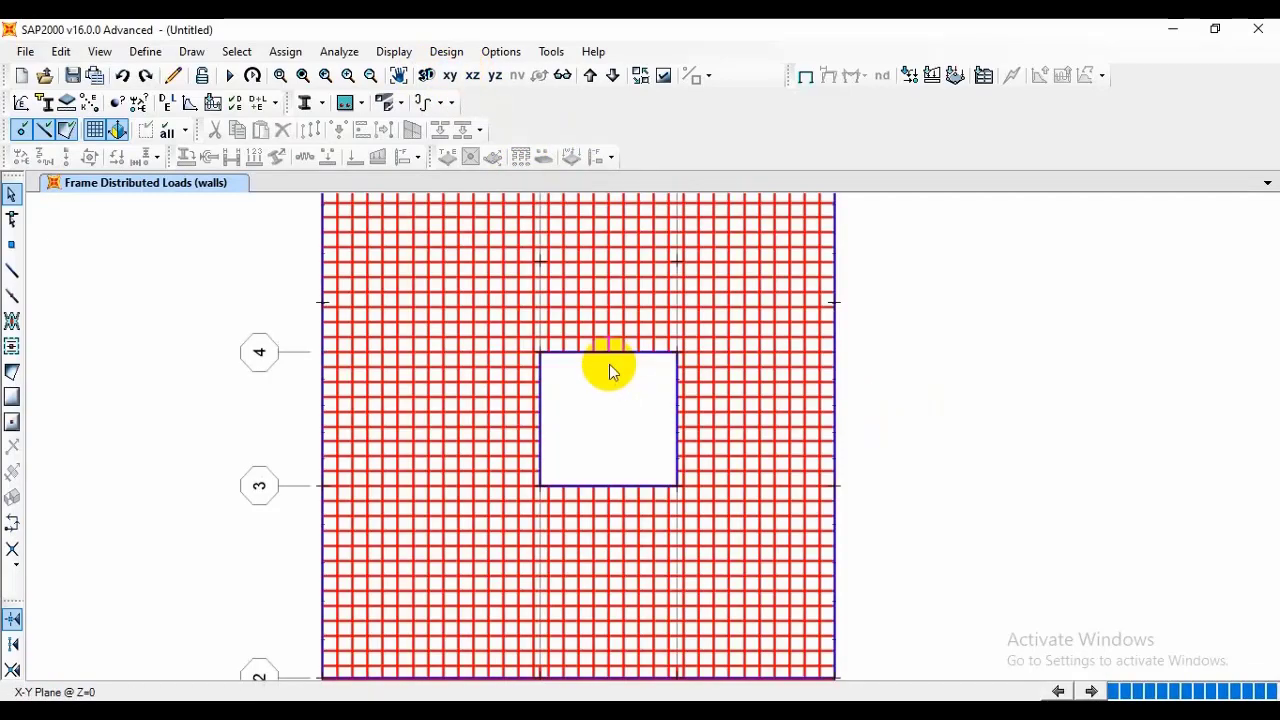
pyautogui.scroll(2, 617, 371)
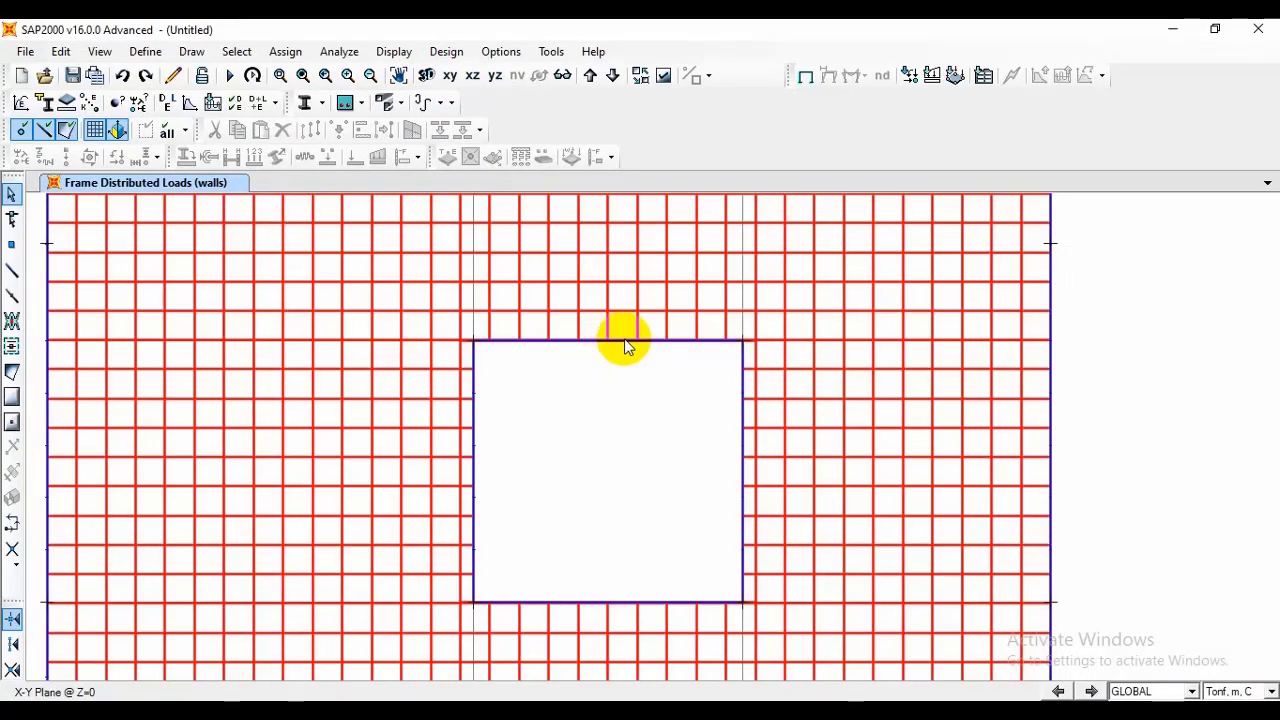
pyautogui.click(624, 340)
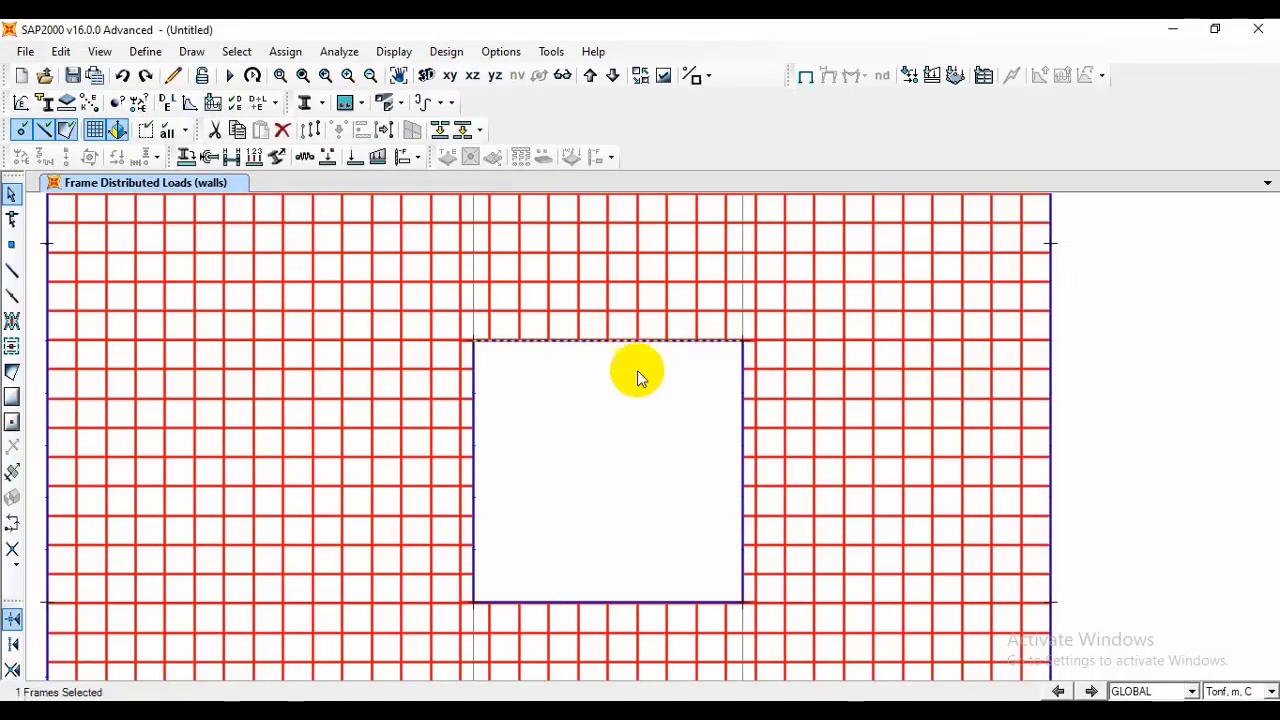
pyautogui.click(620, 603)
pyautogui.click(285, 51)
pyautogui.moveTo(350, 255)
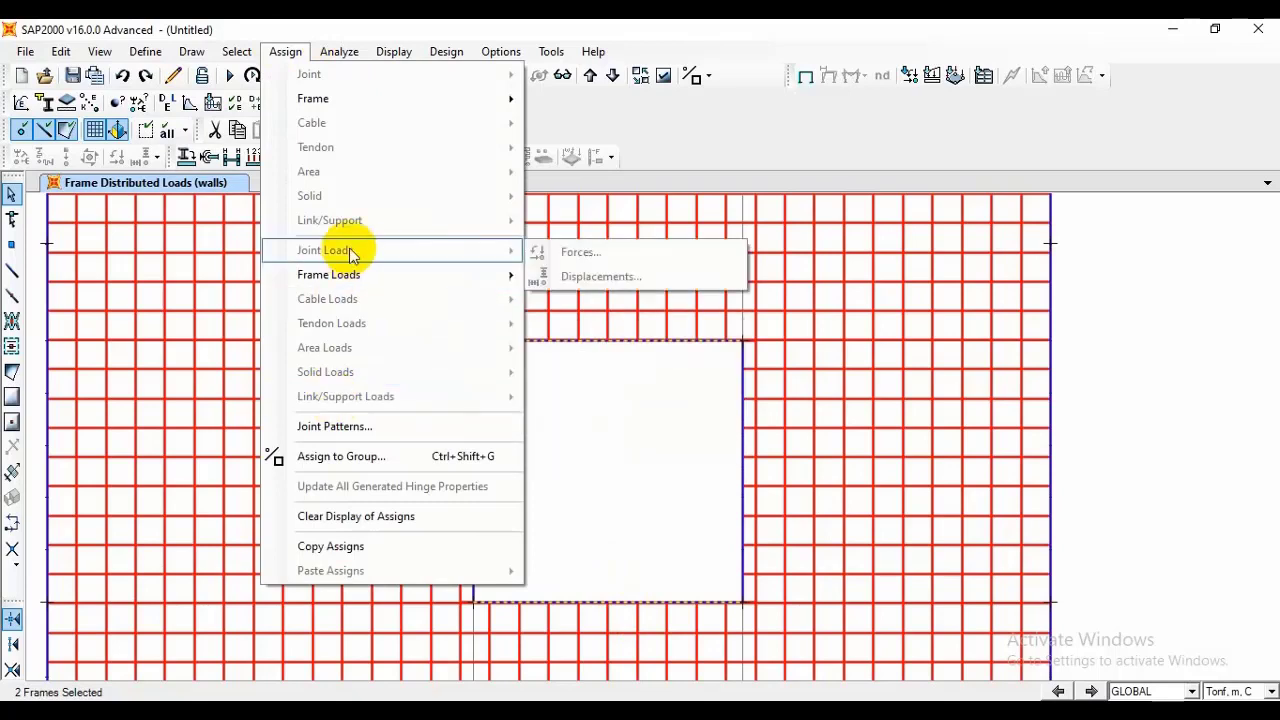
pyautogui.click(605, 322)
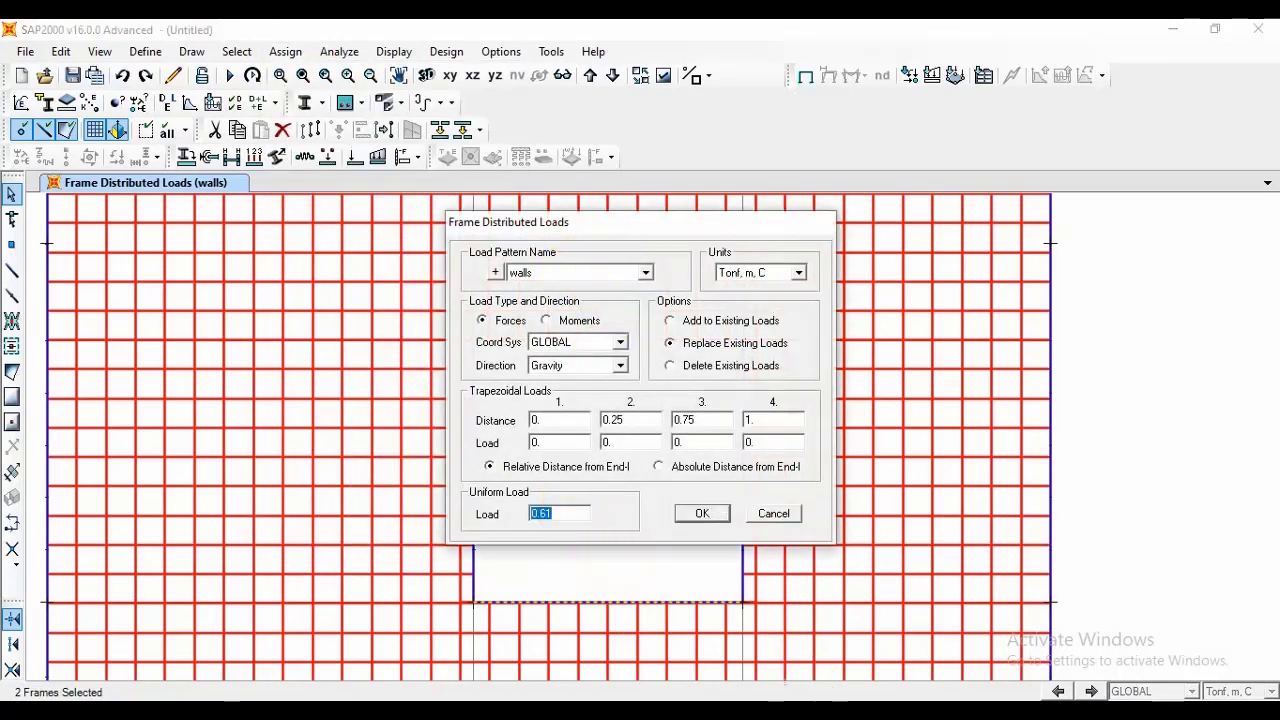
pyautogui.click(563, 515)
pyautogui.write('3')
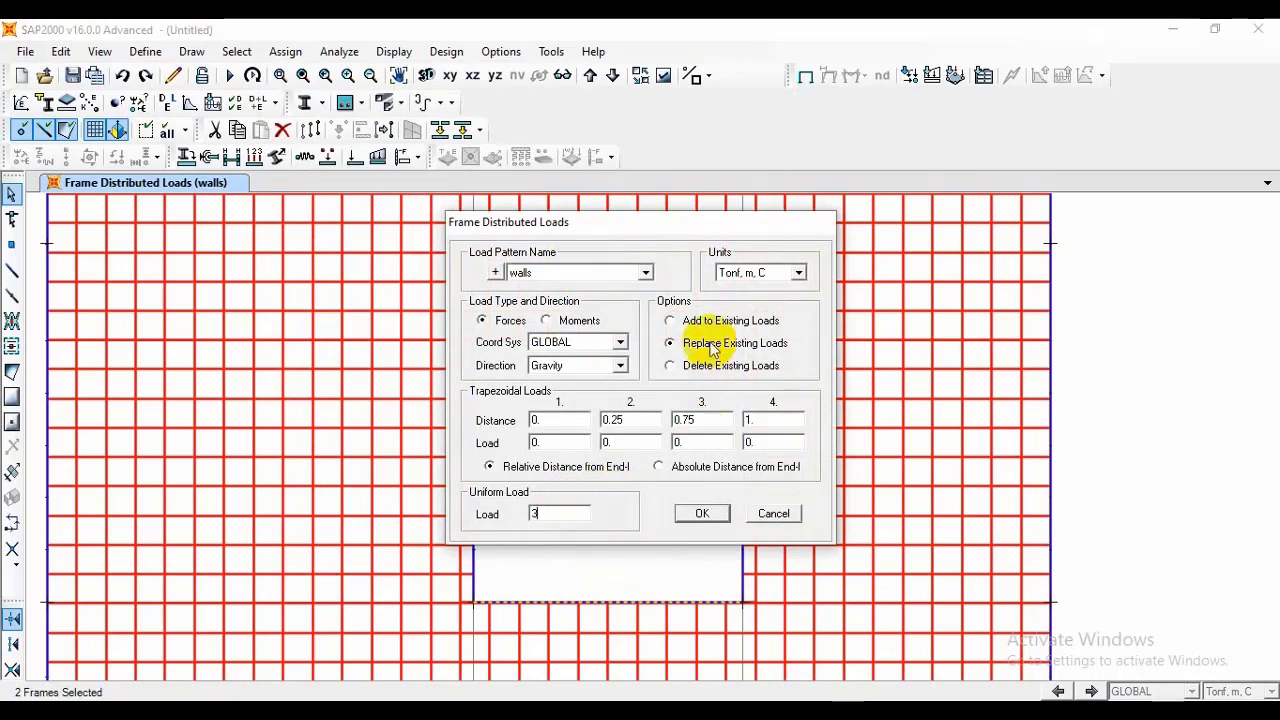
pyautogui.click(712, 318)
pyautogui.click(703, 513)
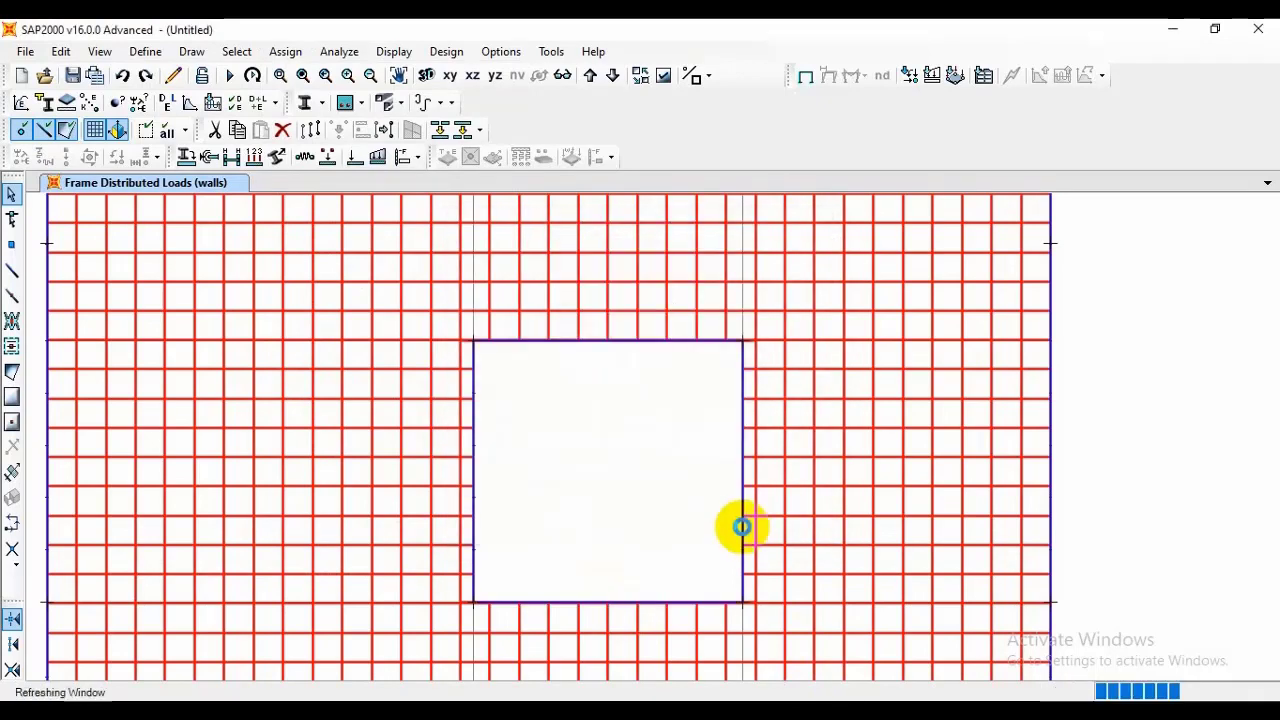
# Step: Assign a uniform gravity shell load of 0.2 Tonf/m² under the live load pattern to the whole slab, then restore the undeformed plan display
pyautogui.scroll(-2, 697, 471)
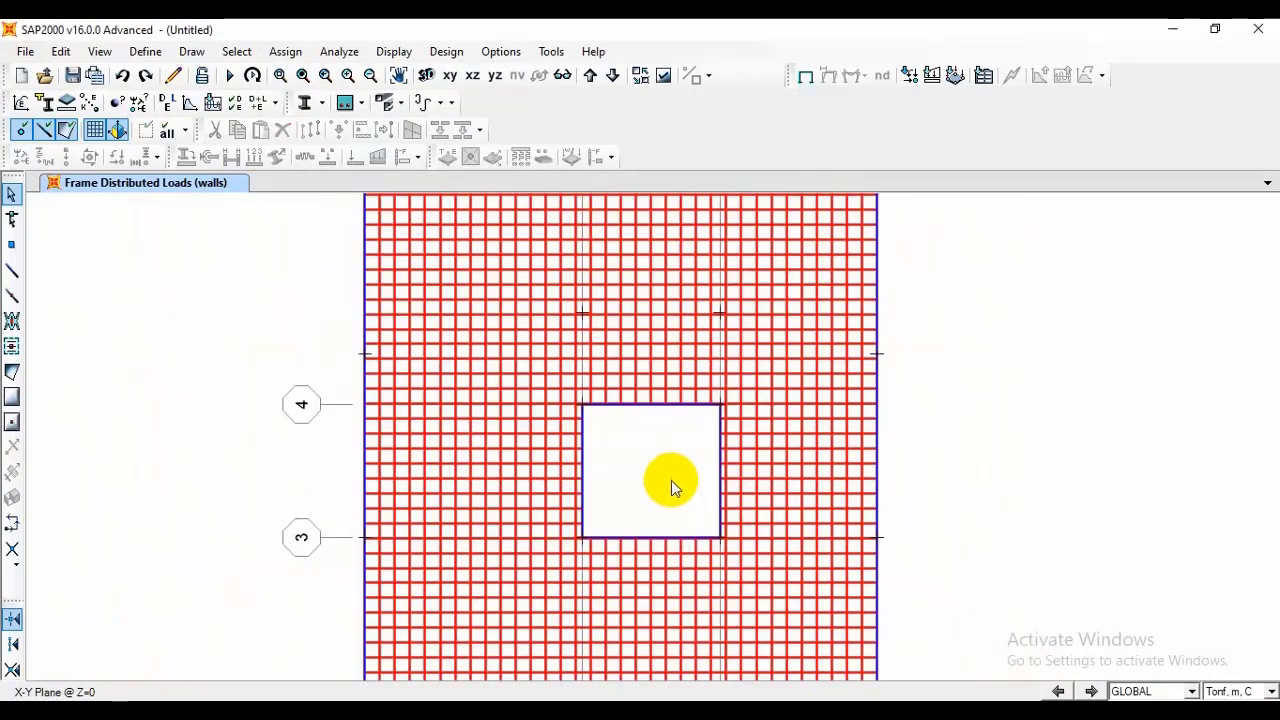
pyautogui.scroll(-2, 672, 490)
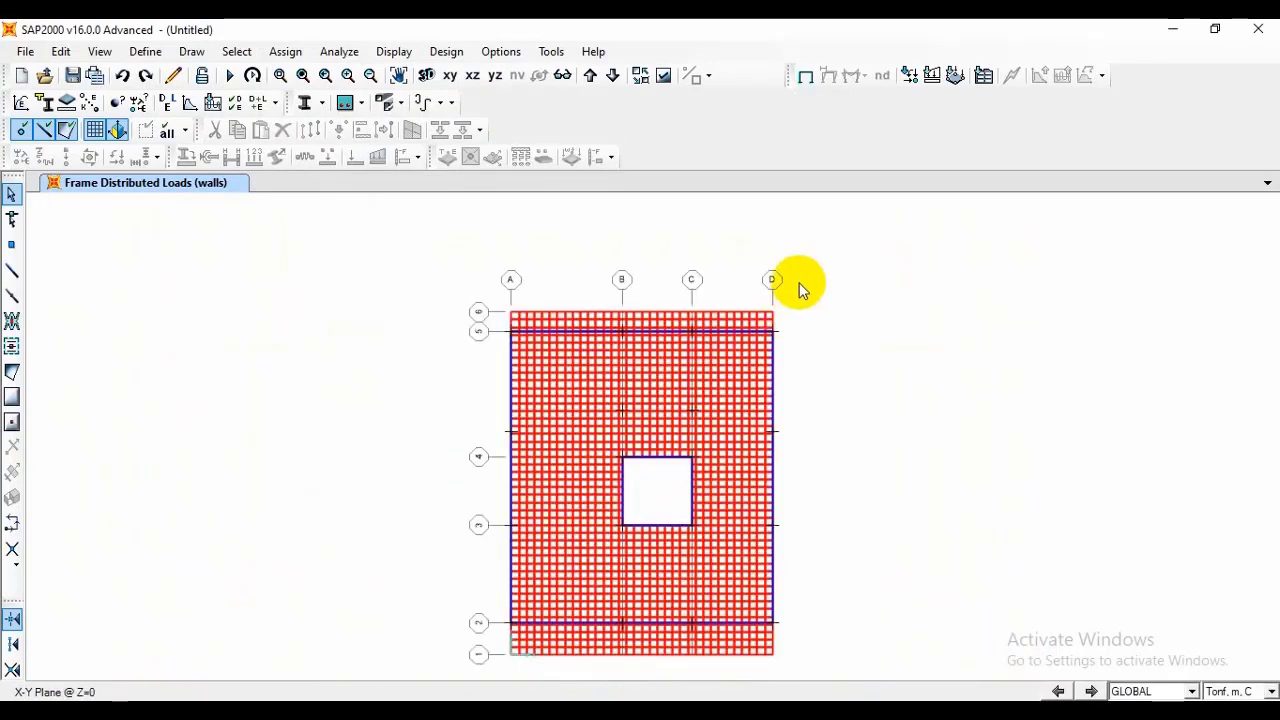
pyautogui.moveTo(791, 219); pyautogui.dragTo(358, 664)
pyautogui.click(285, 51)
pyautogui.moveTo(347, 251)
pyautogui.moveTo(349, 346)
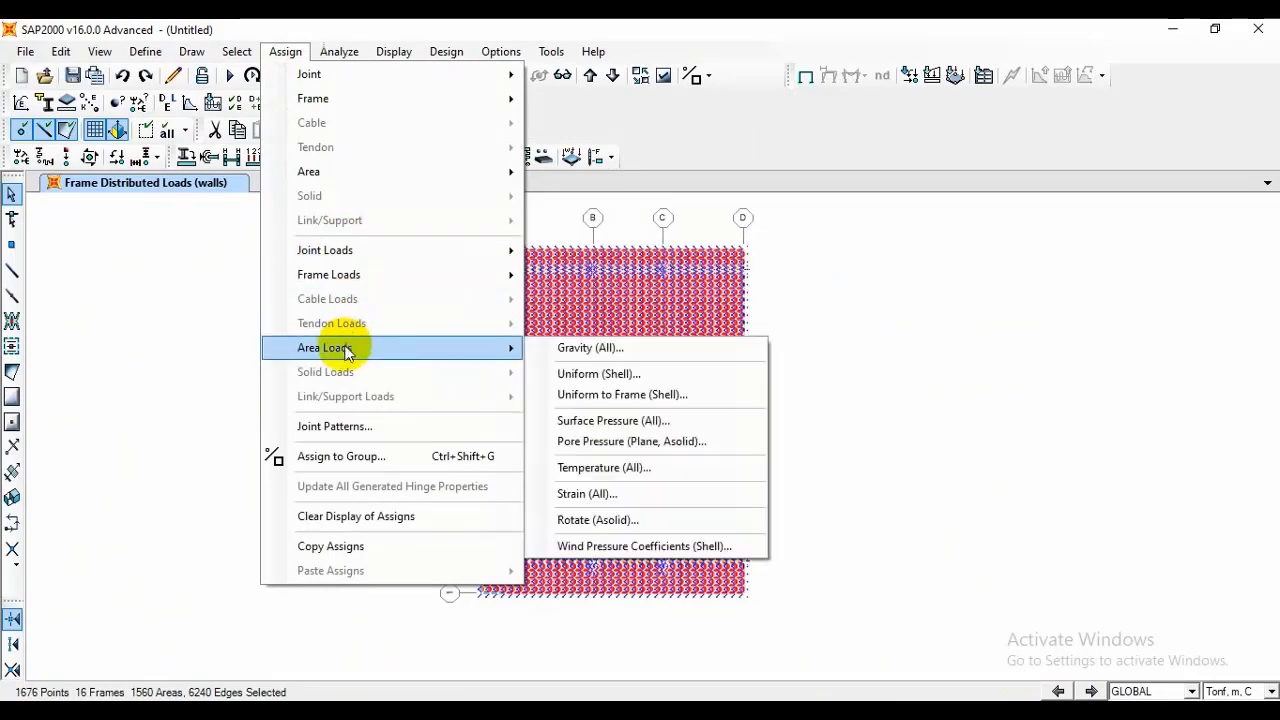
pyautogui.click(620, 372)
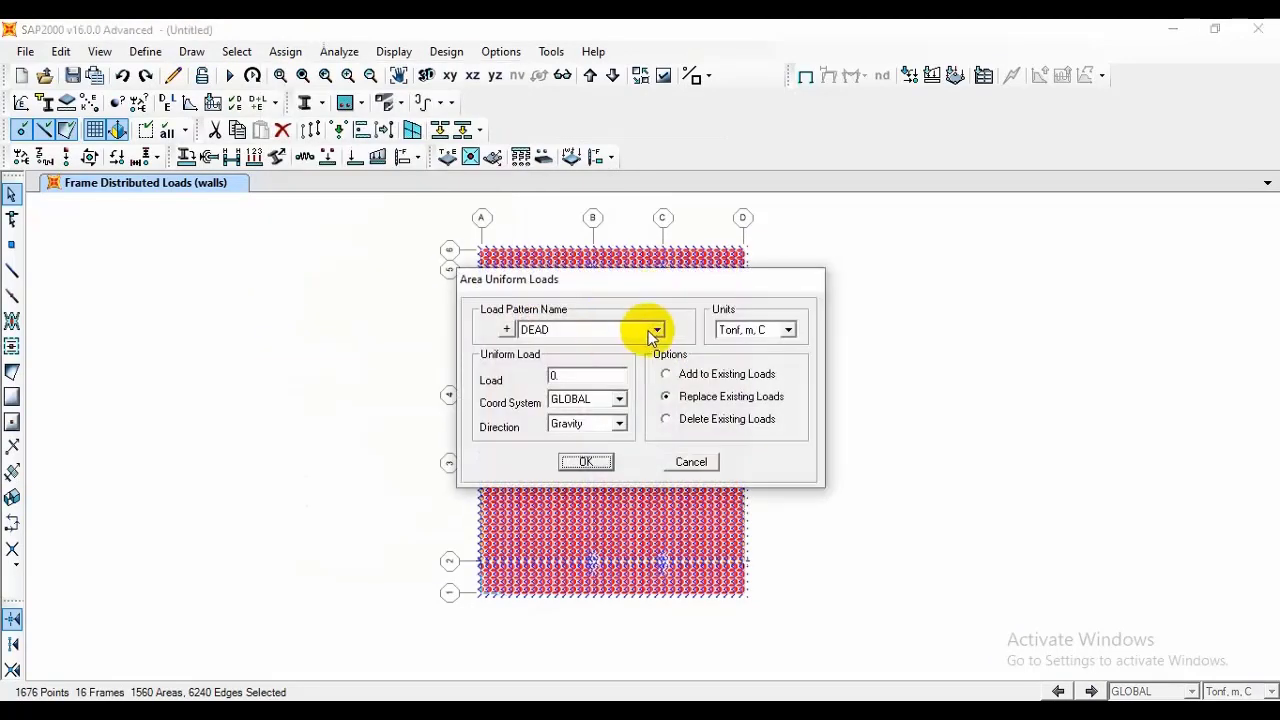
pyautogui.click(656, 331)
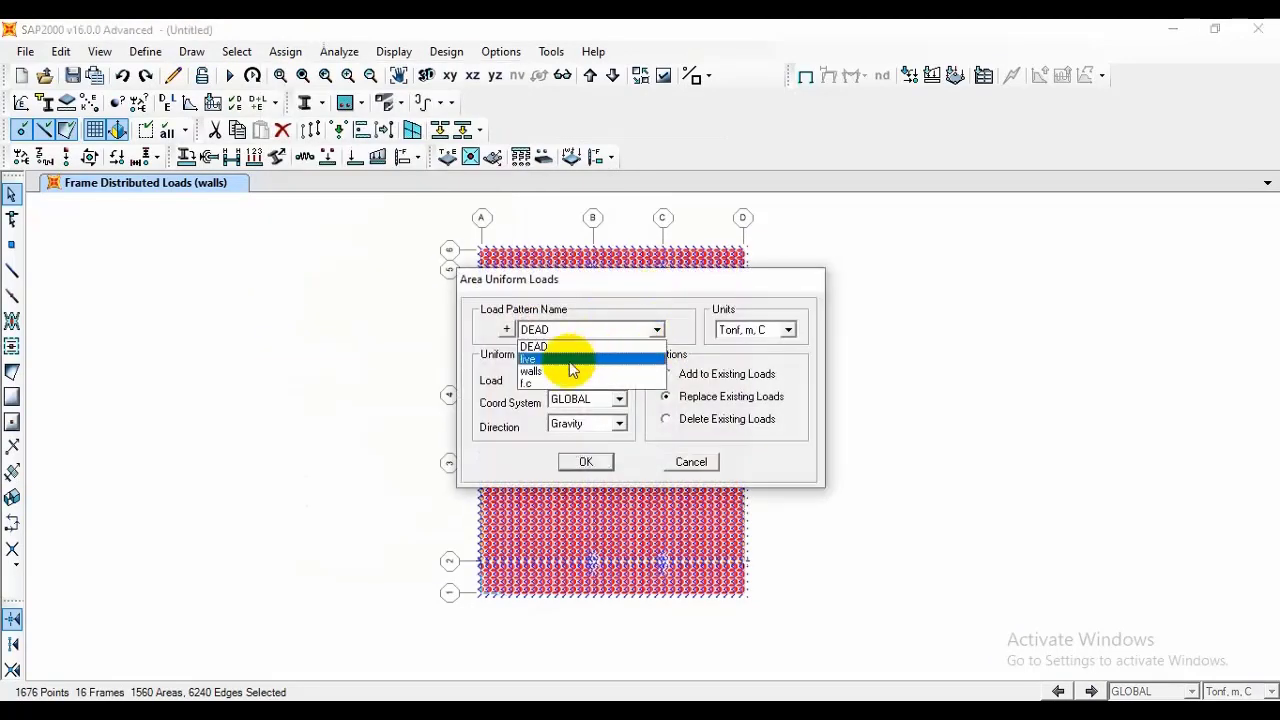
pyautogui.click(569, 360)
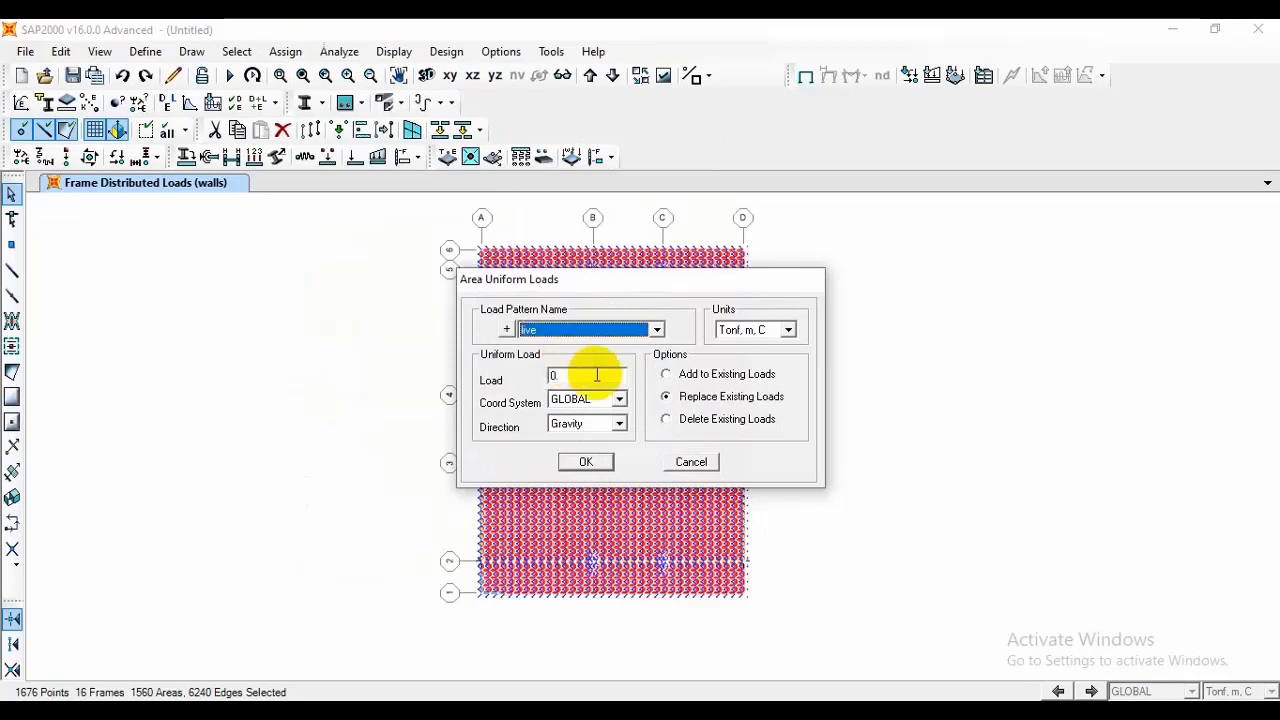
pyautogui.doubleClick(585, 374)
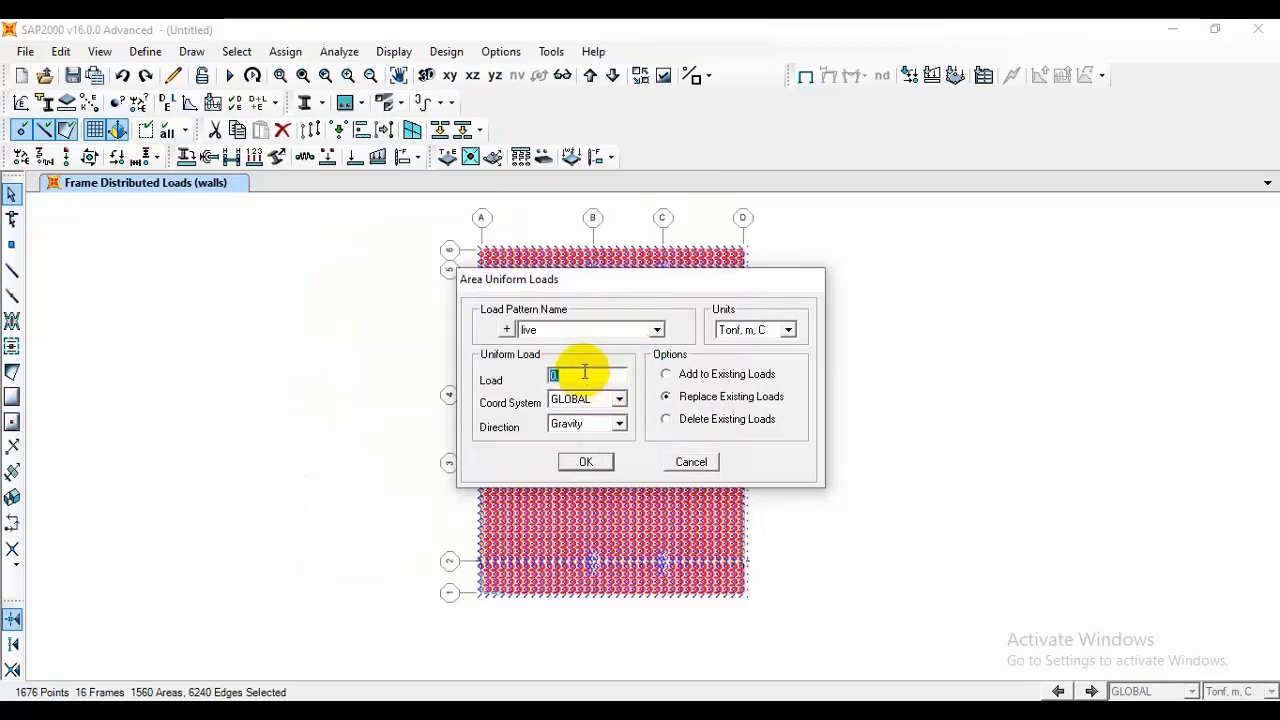
pyautogui.click(586, 461)
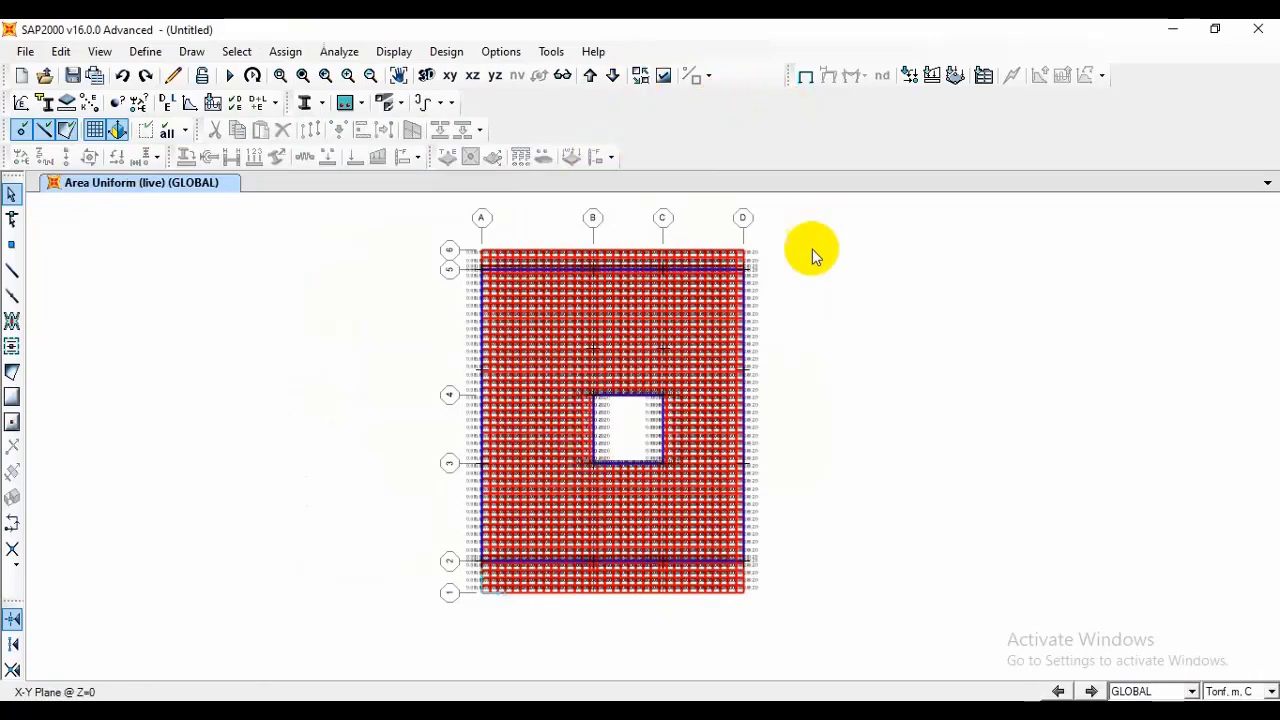
pyautogui.click(804, 78)
# Step: Assign a uniform gravity shell load of 0.2 Tonf/m² under the f.c load pattern to the whole slab and return to the undeformed shape
pyautogui.moveTo(792, 212); pyautogui.dragTo(386, 650)
pyautogui.click(287, 52)
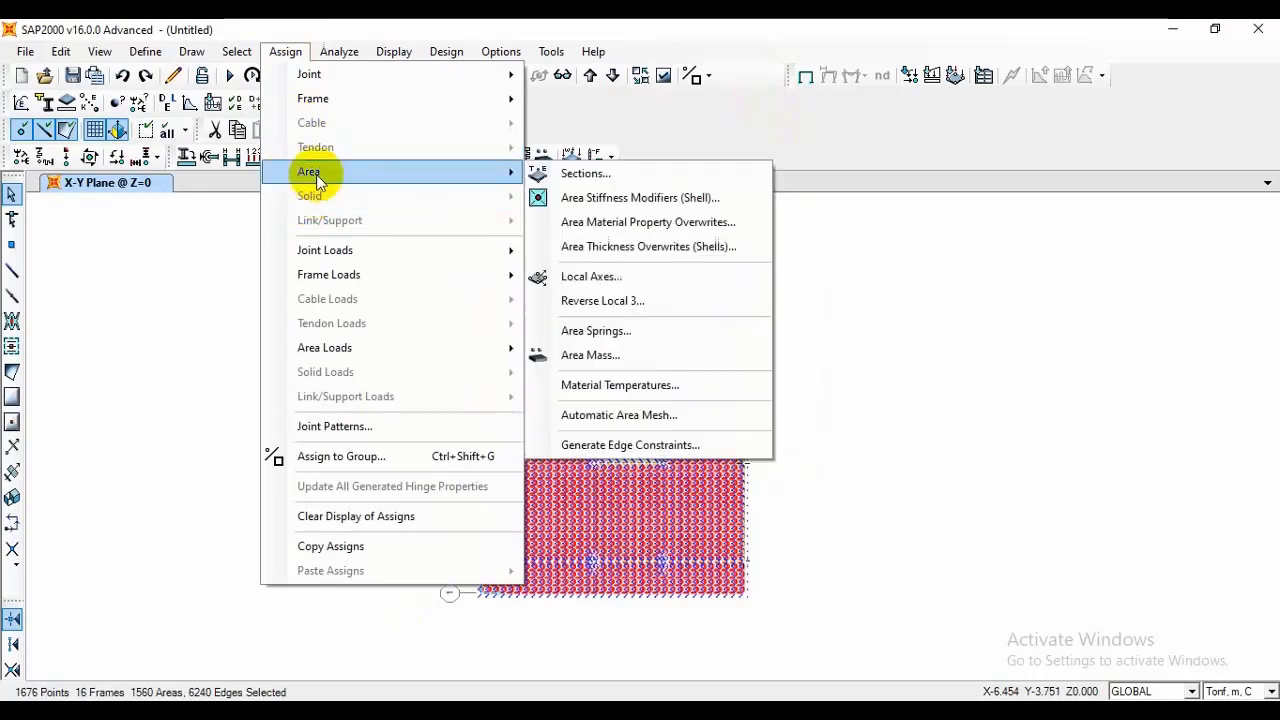
pyautogui.moveTo(330, 347)
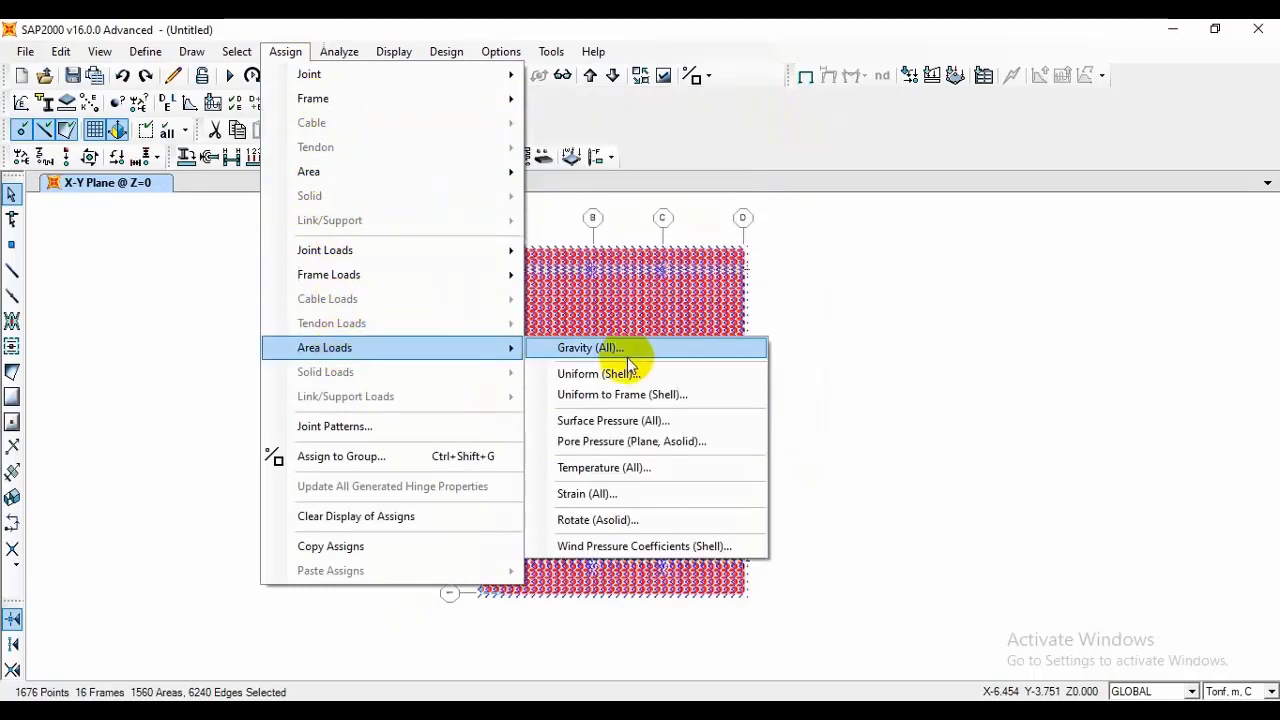
pyautogui.click(605, 373)
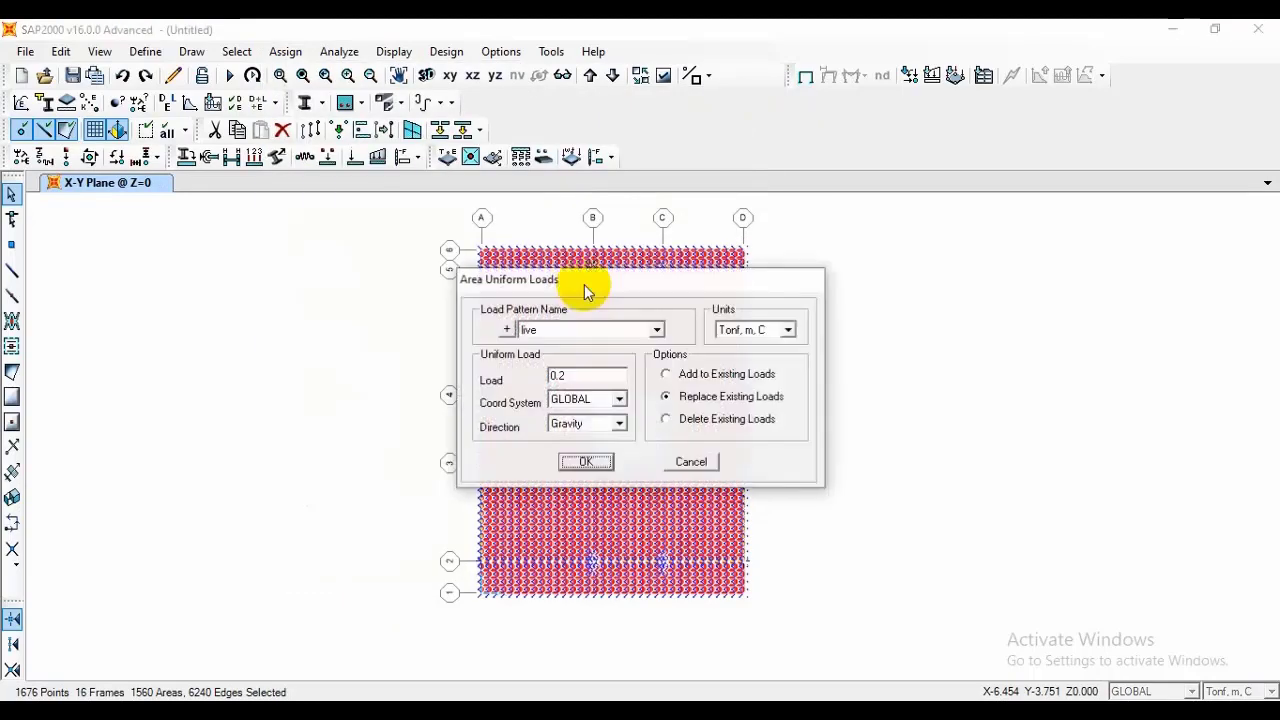
pyautogui.click(657, 331)
pyautogui.click(528, 372)
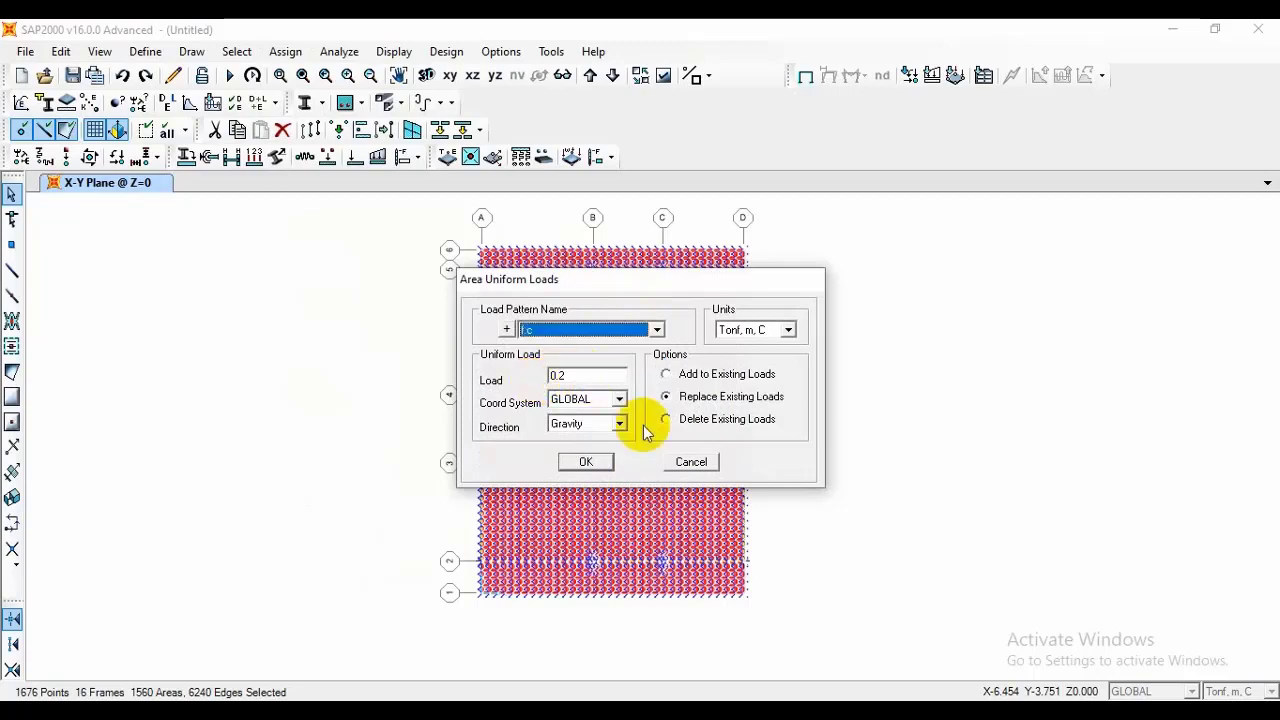
pyautogui.click(588, 462)
pyautogui.click(806, 76)
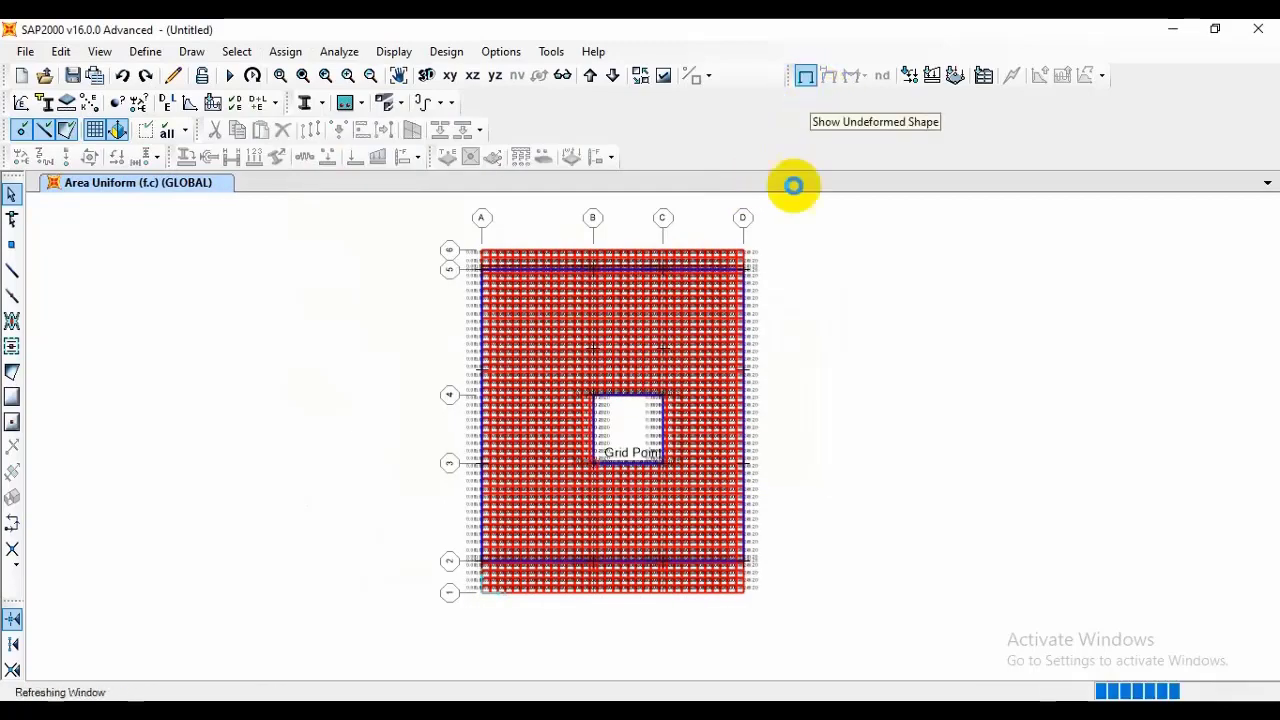
# Step: Assign a uniform gravity shell load of 0.25 Tonf/m² under the walls load pattern to the whole slab and return to the undeformed shape
pyautogui.moveTo(791, 224); pyautogui.dragTo(424, 610)
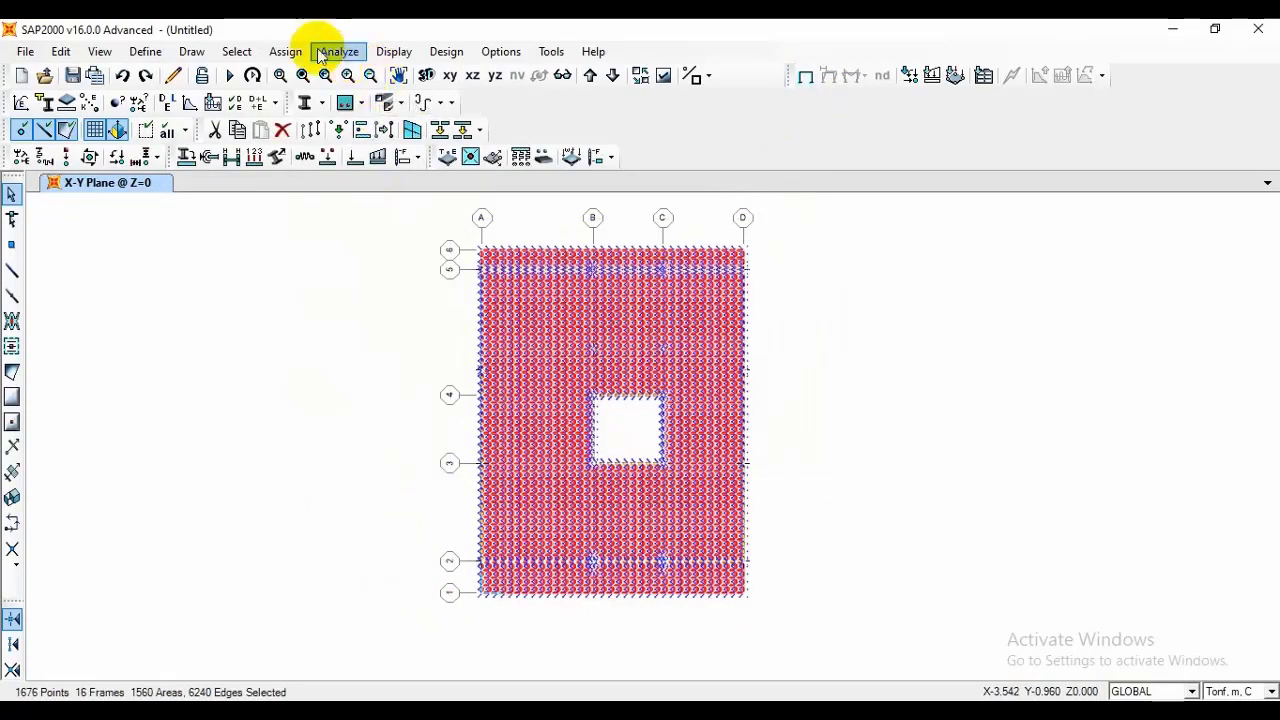
pyautogui.click(280, 51)
pyautogui.moveTo(337, 350)
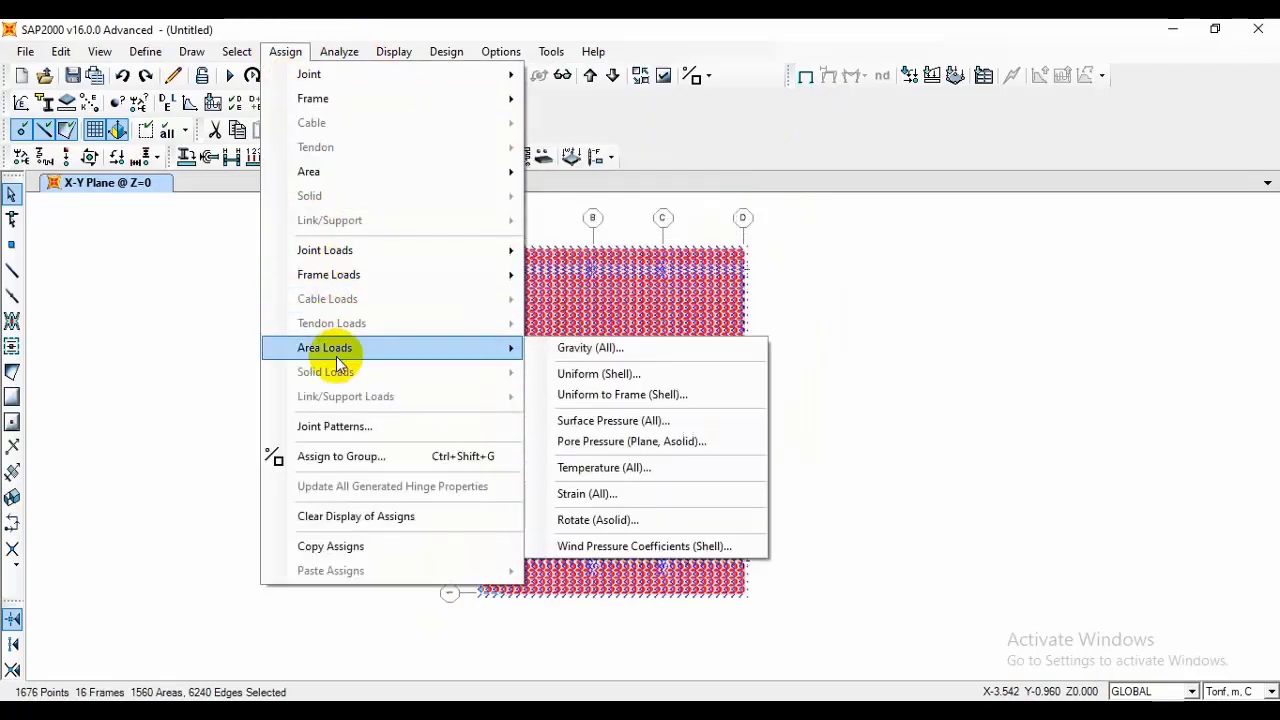
pyautogui.click(600, 374)
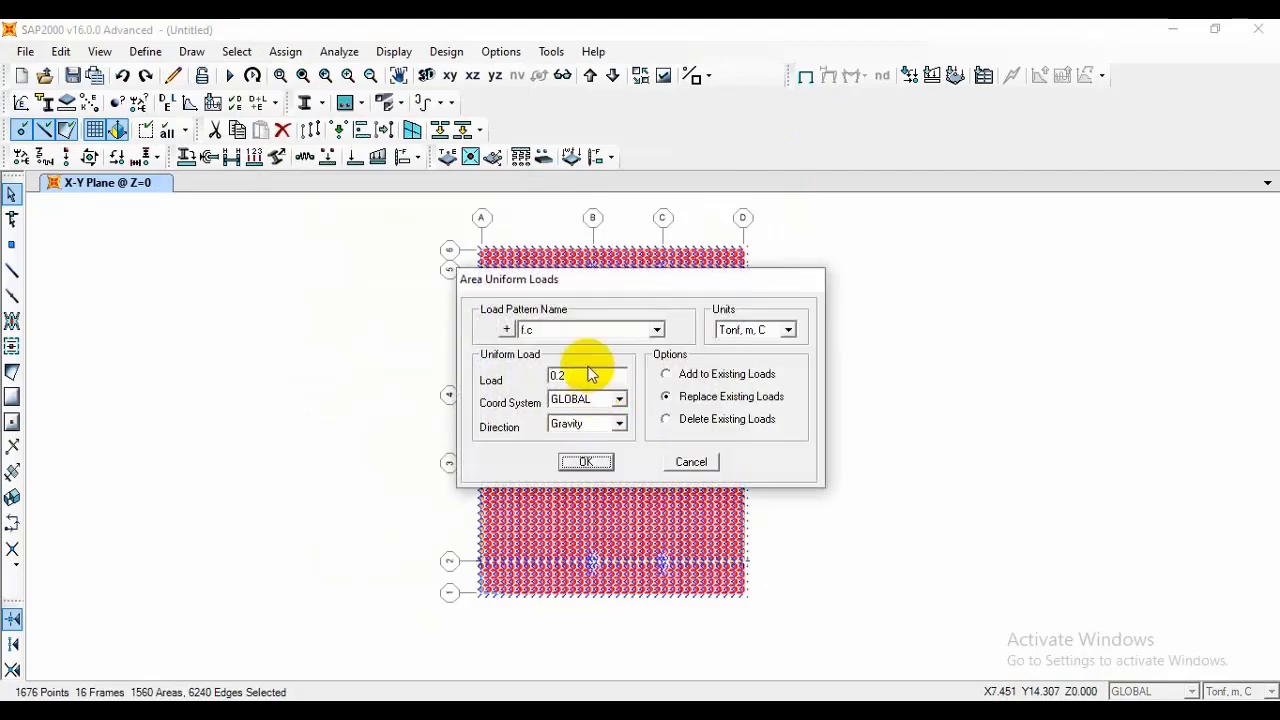
pyautogui.click(659, 330)
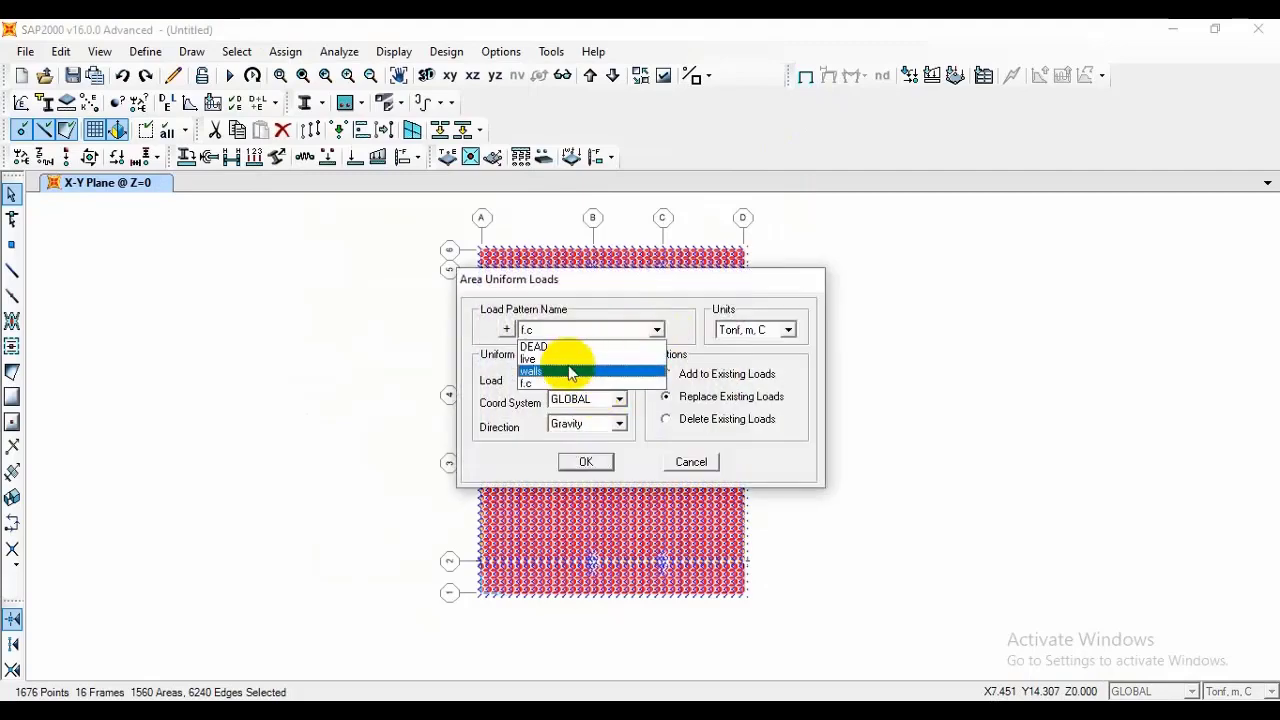
pyautogui.click(570, 371)
pyautogui.doubleClick(603, 375)
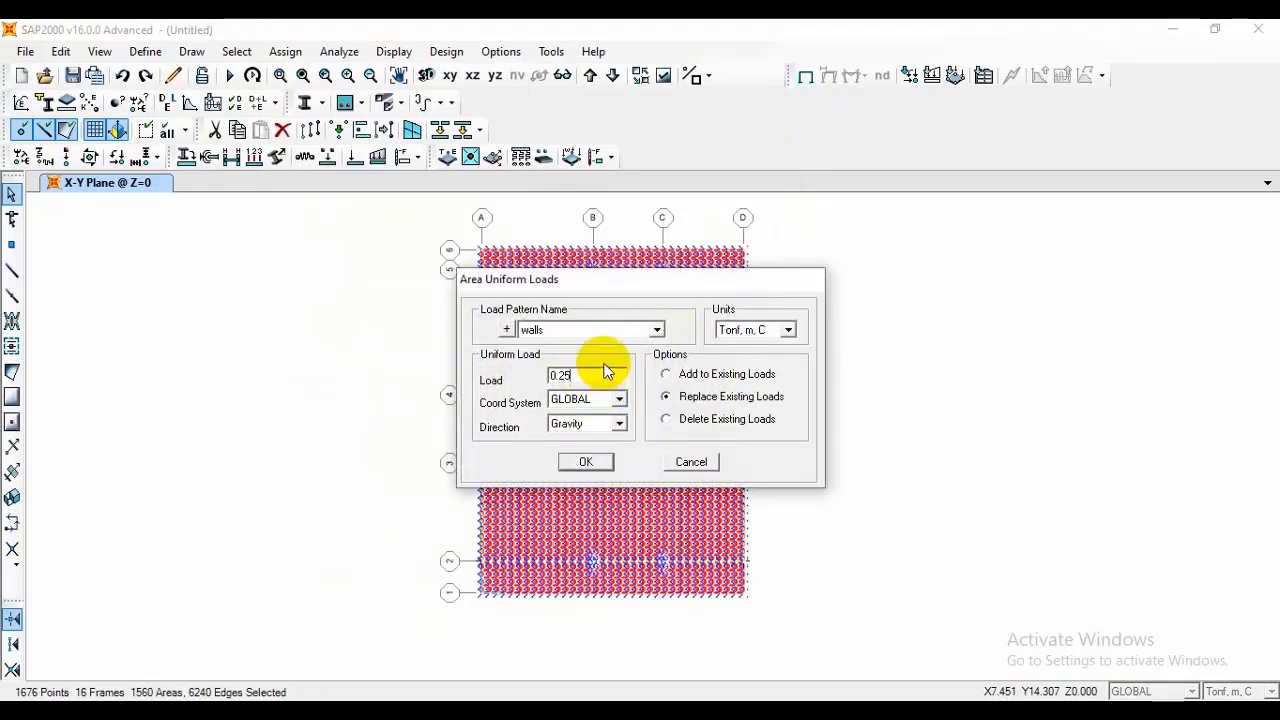
pyautogui.write('0.25')
pyautogui.click(586, 461)
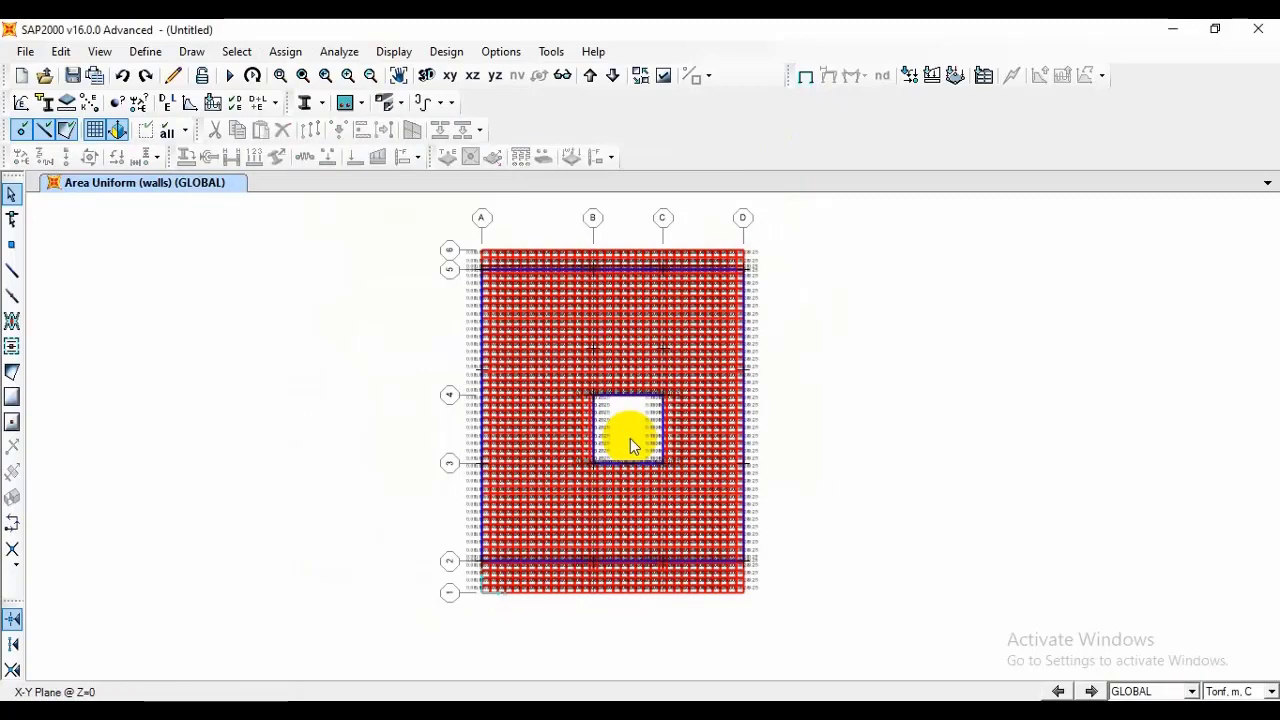
pyautogui.click(805, 77)
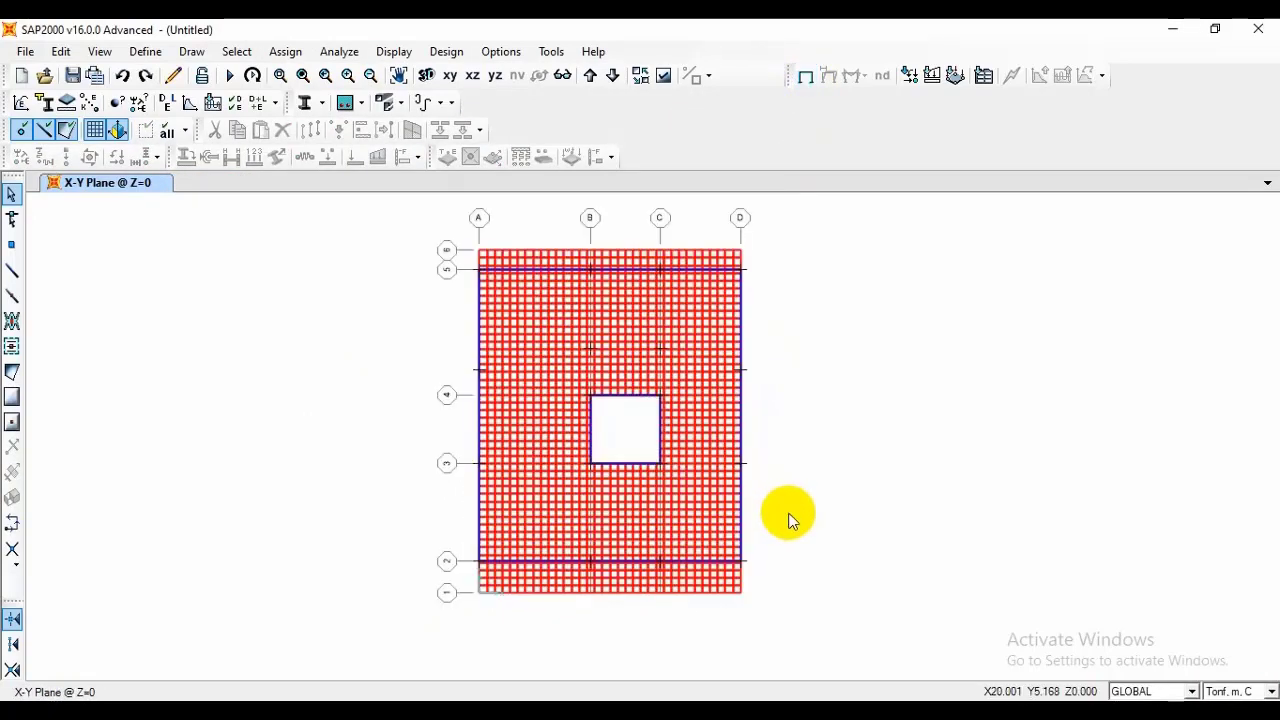
# Step: Create a Linear Add load combination named working and include the DEAD load case with scale factor 1
pyautogui.click(148, 53)
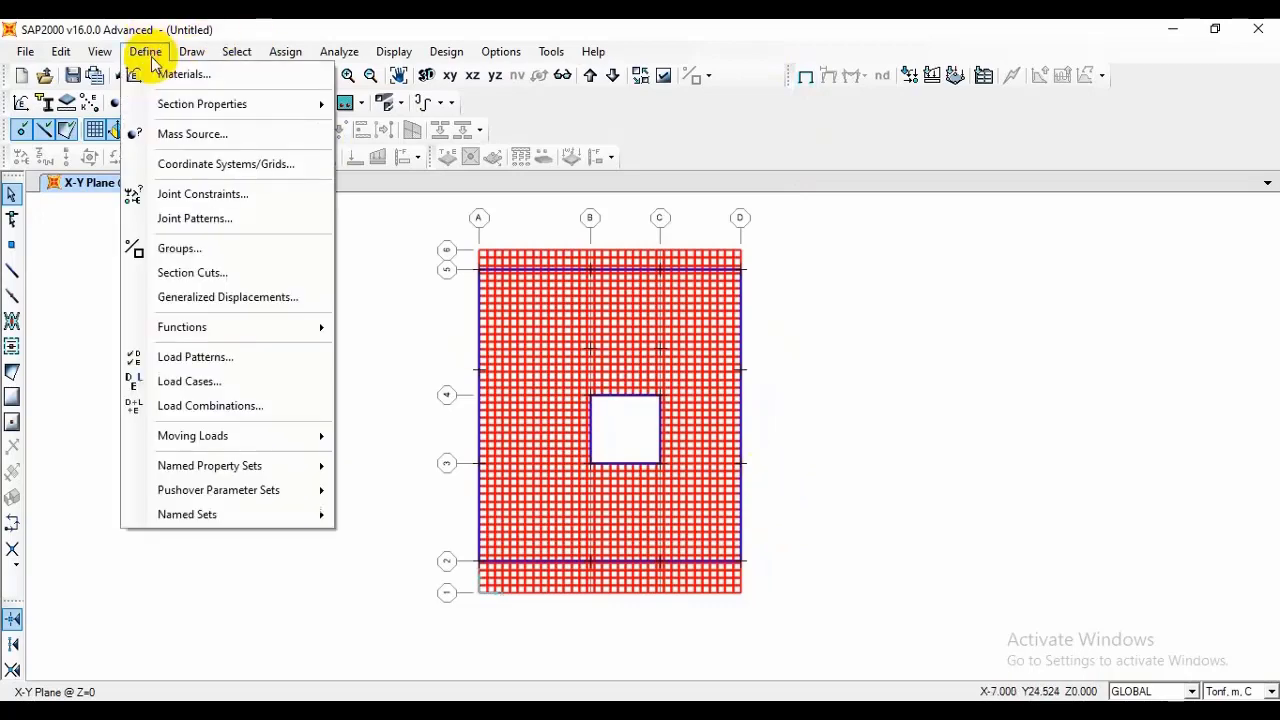
pyautogui.click(212, 408)
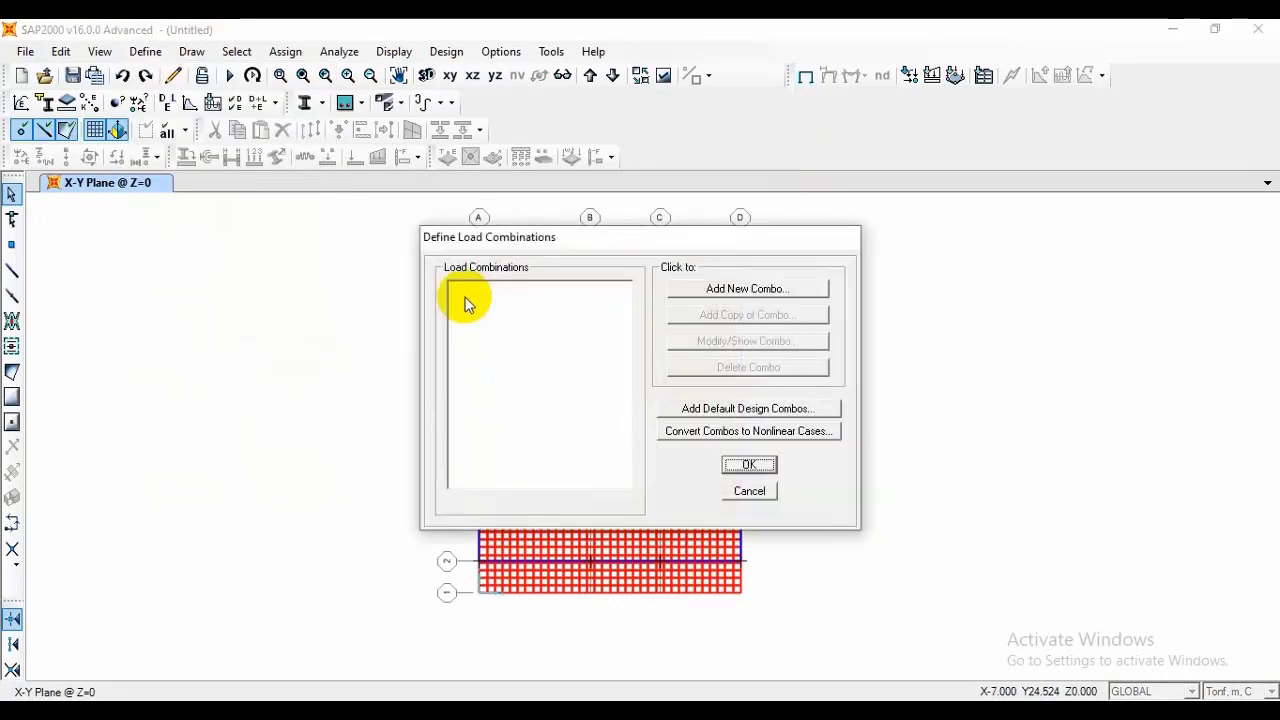
pyautogui.click(748, 290)
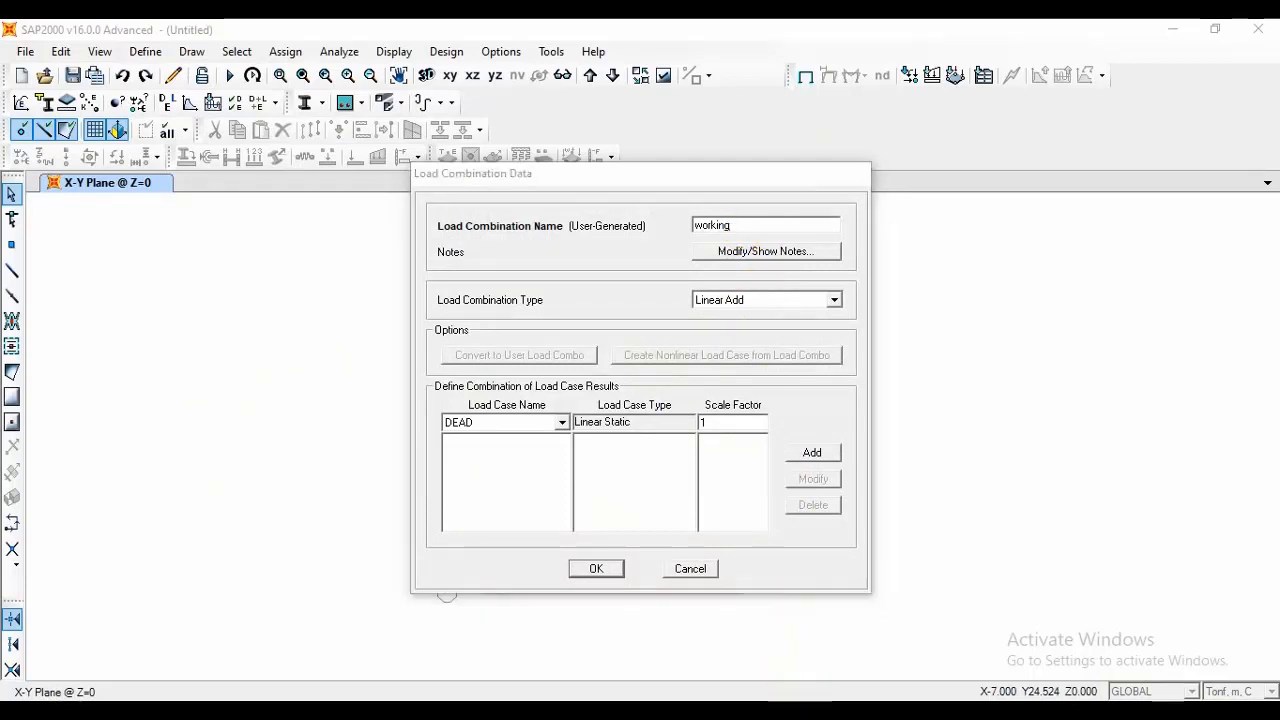
pyautogui.click(815, 452)
# Step: Add the f.c, live and walls load cases to the working combination, each with scale factor 1
pyautogui.click(562, 422)
pyautogui.click(530, 455)
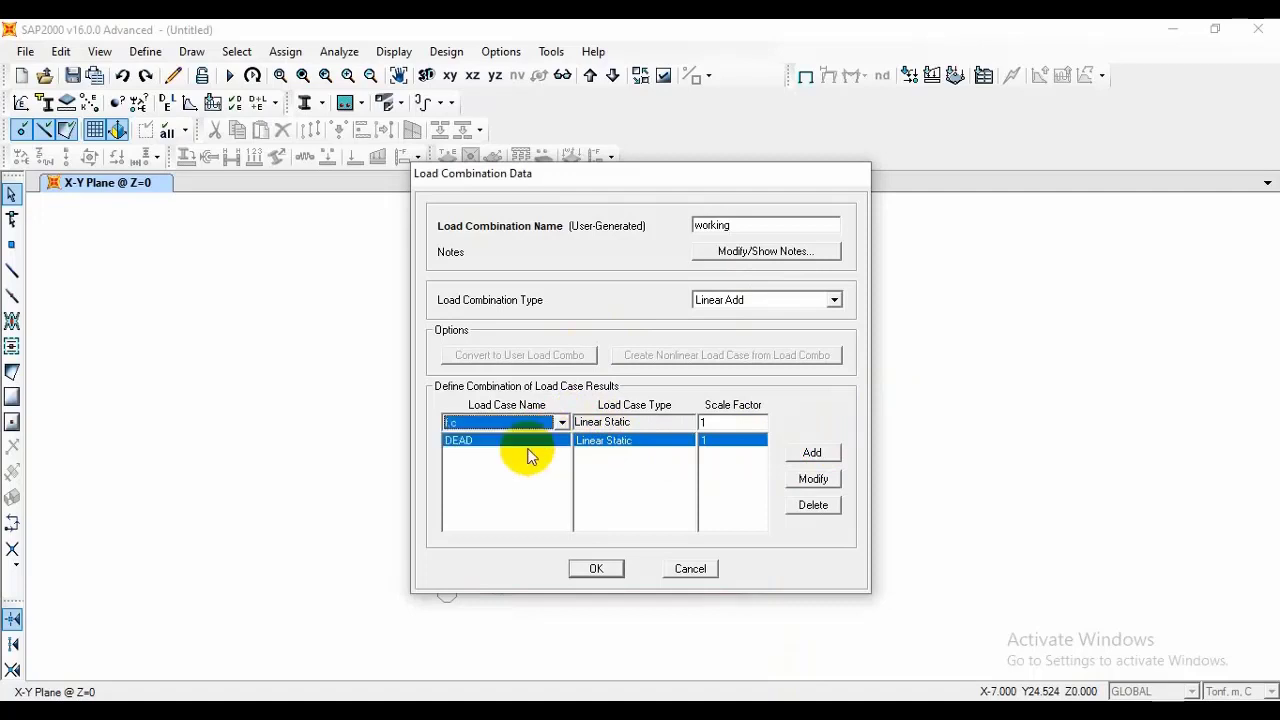
pyautogui.click(845, 467)
pyautogui.click(562, 422)
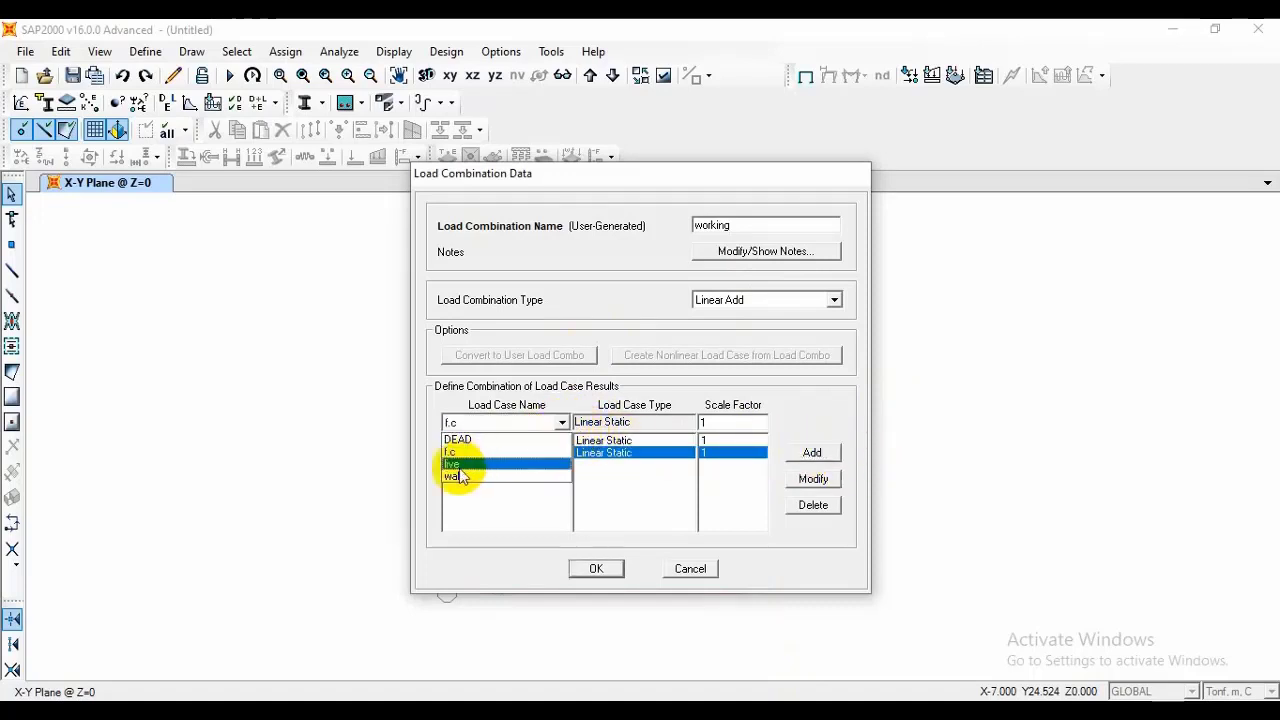
pyautogui.click(457, 466)
pyautogui.click(805, 463)
pyautogui.click(562, 422)
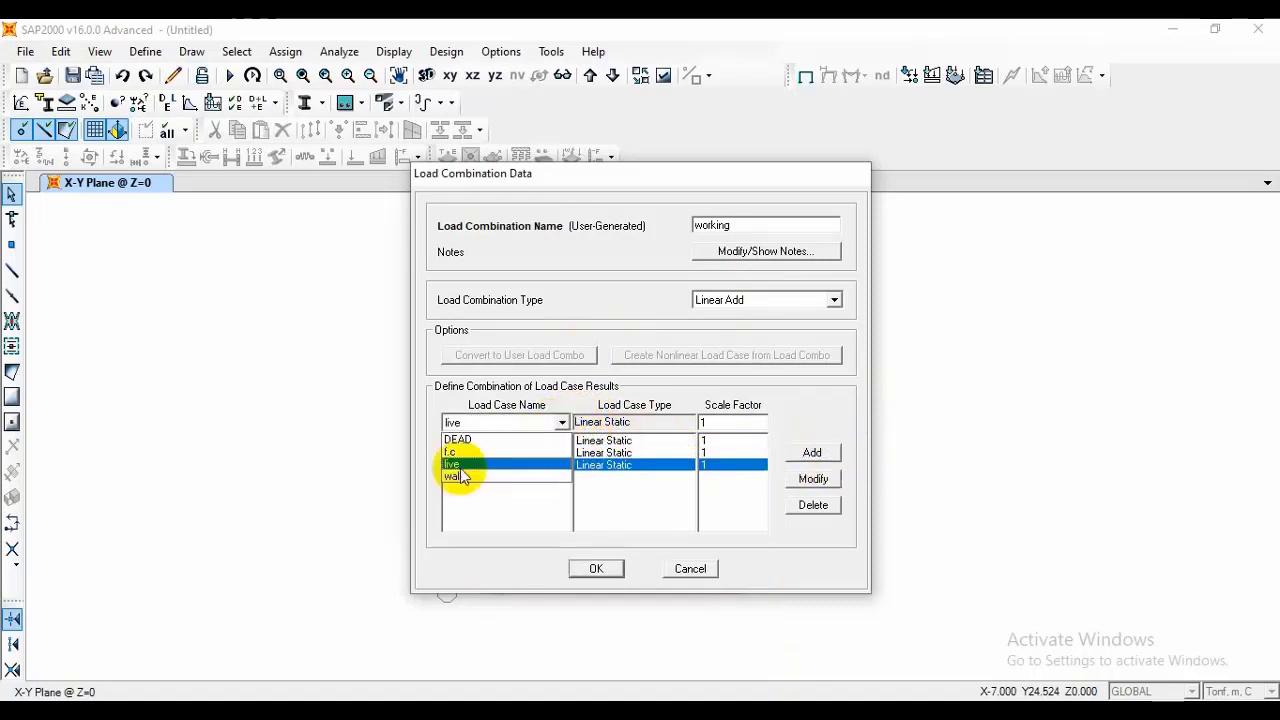
pyautogui.click(455, 477)
pyautogui.click(812, 452)
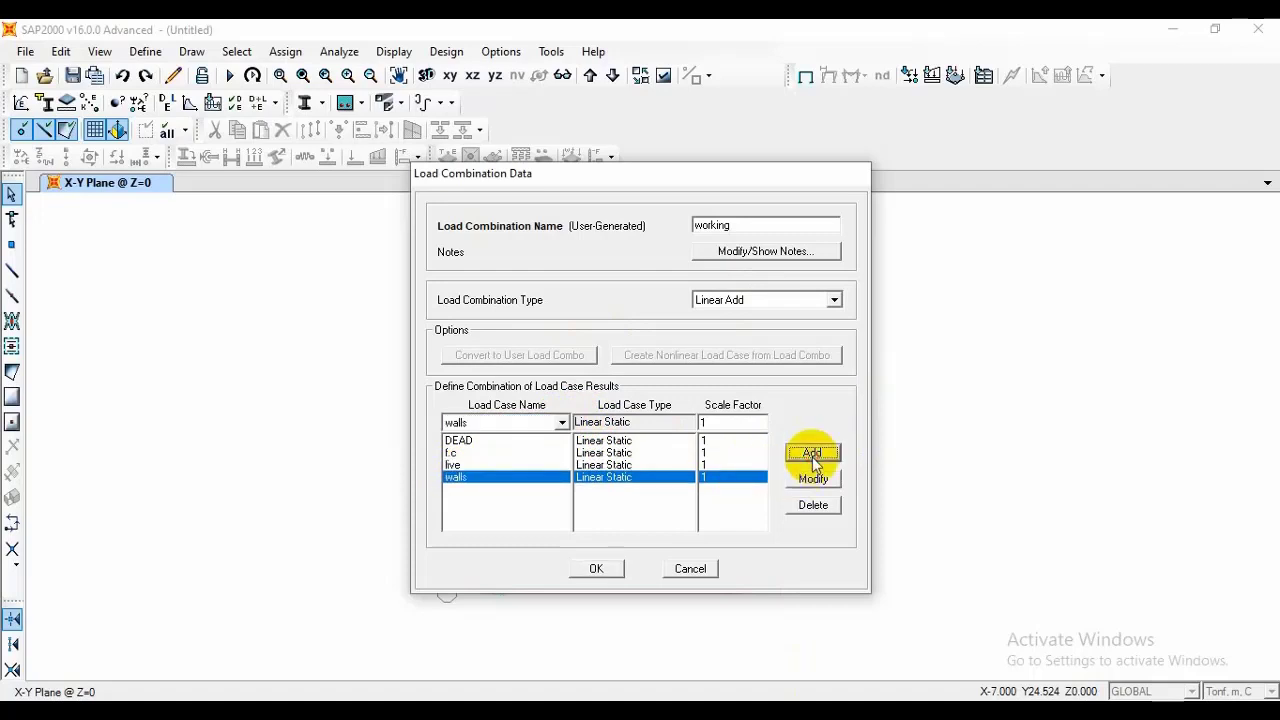
# Step: Accept the working load combination and add a second load combination named ultimate
pyautogui.click(596, 566)
pyautogui.click(734, 289)
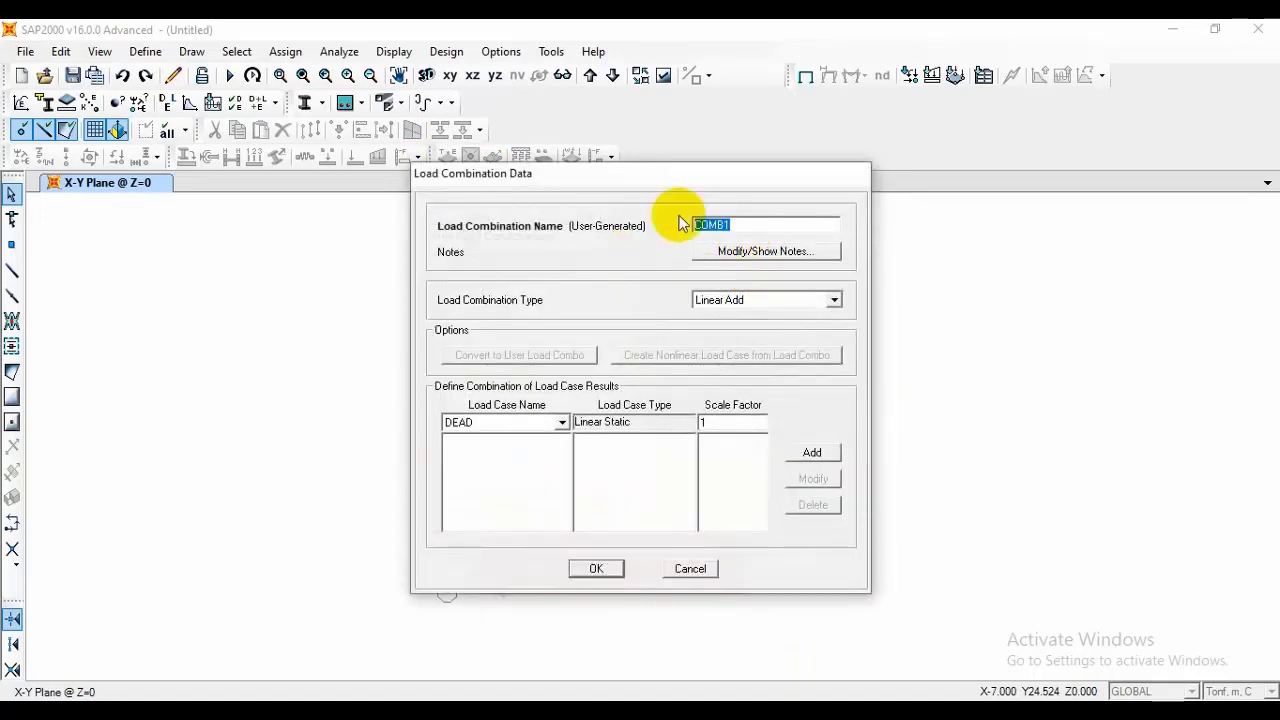
pyautogui.click(690, 568)
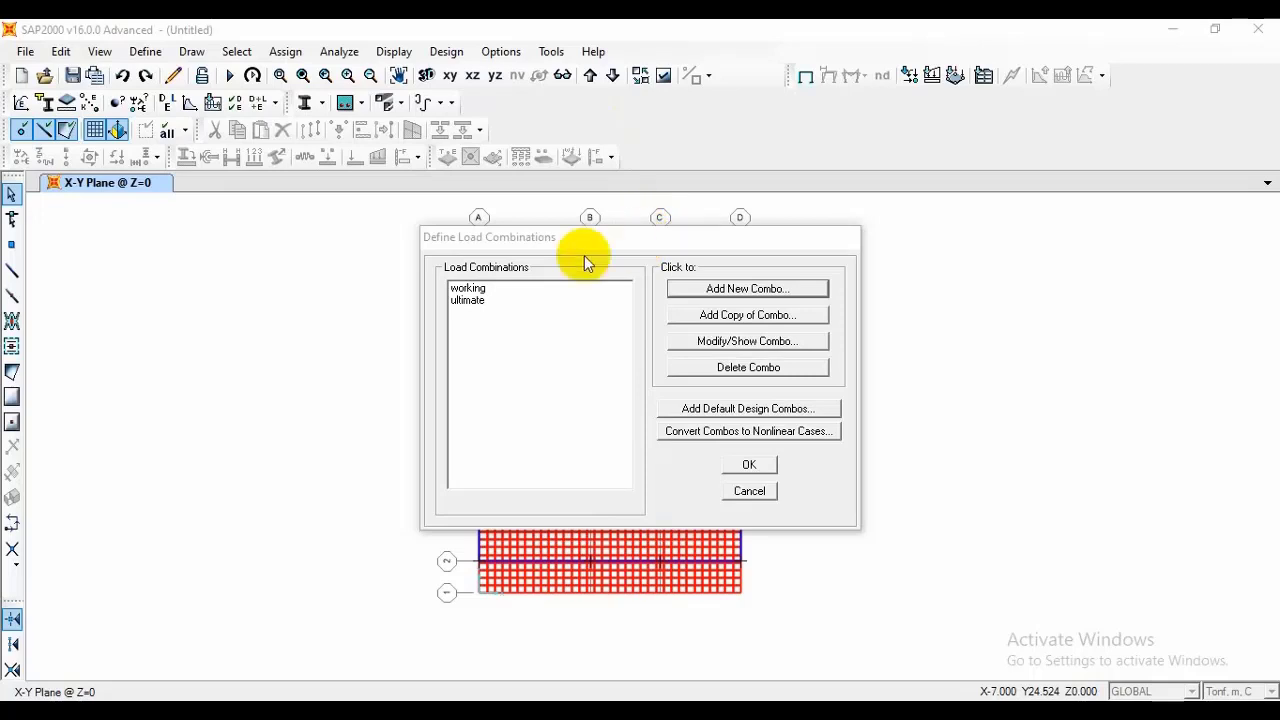
# Step: Start a new load combination named long term and switch to PowerPoint to consult the long-term deflection formulas on the Check deflection slide
pyautogui.click(482, 290)
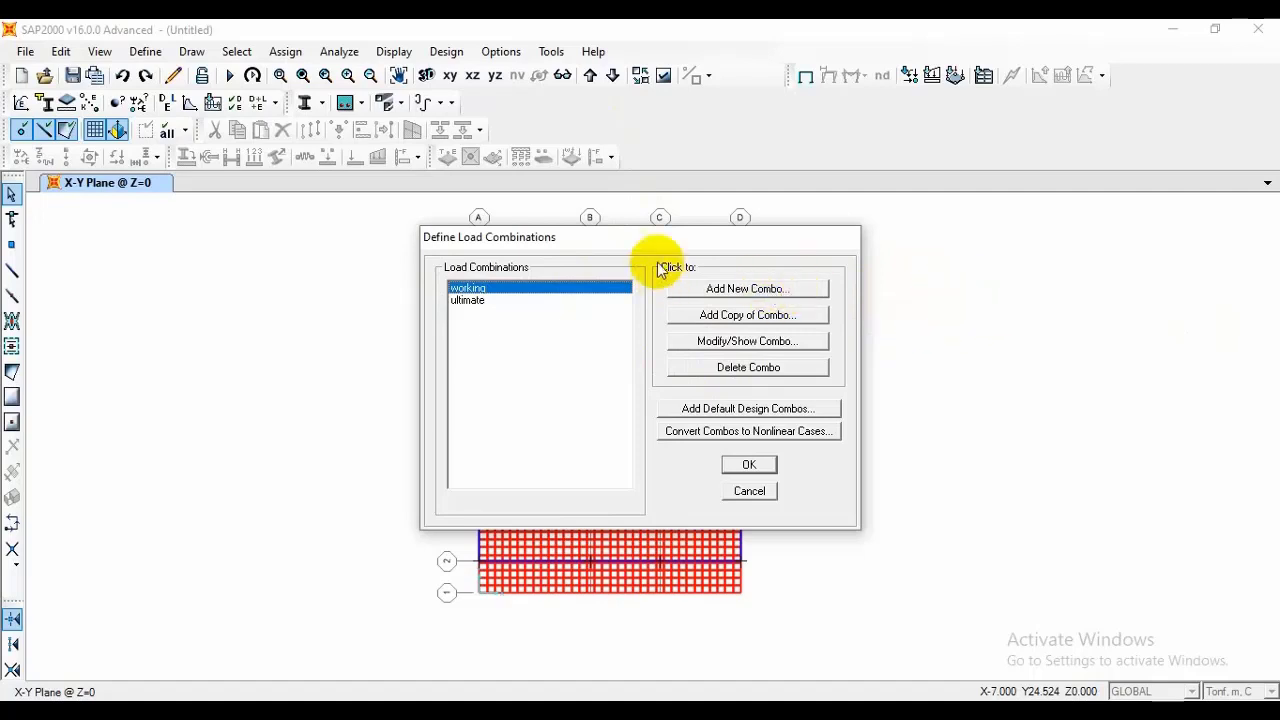
pyautogui.moveTo(657, 242); pyautogui.dragTo(687, 281)
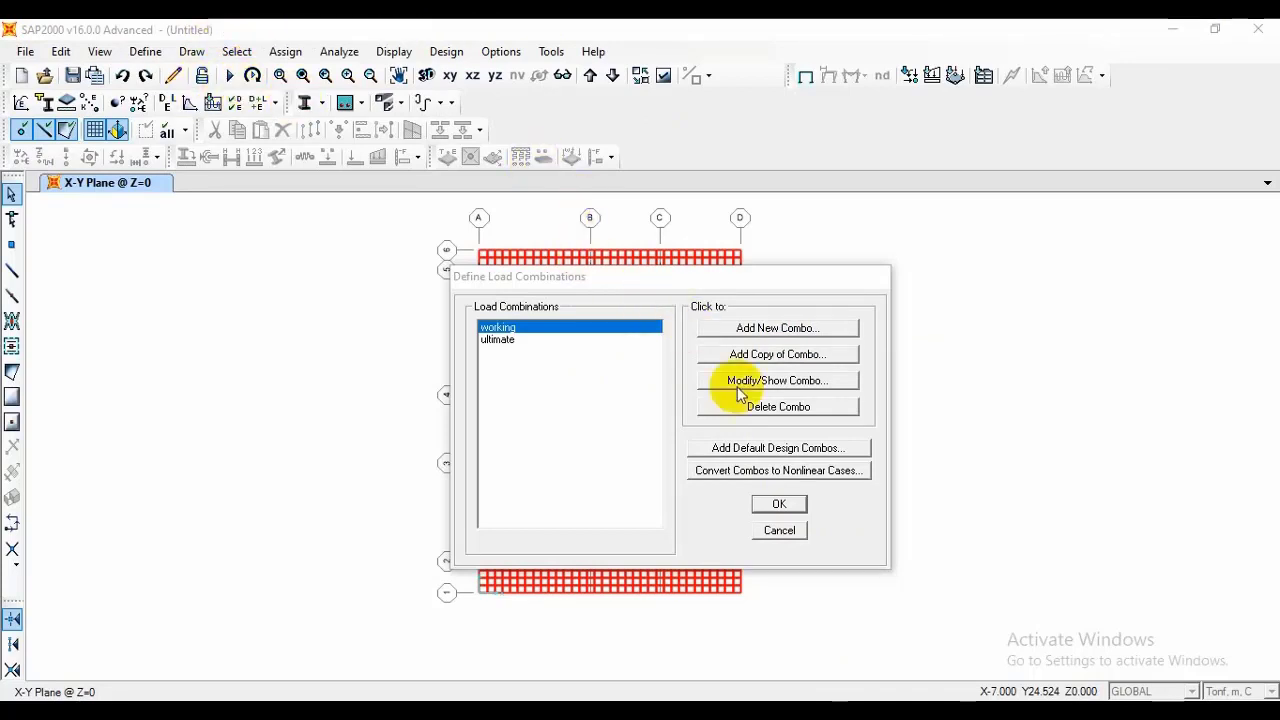
pyautogui.click(778, 331)
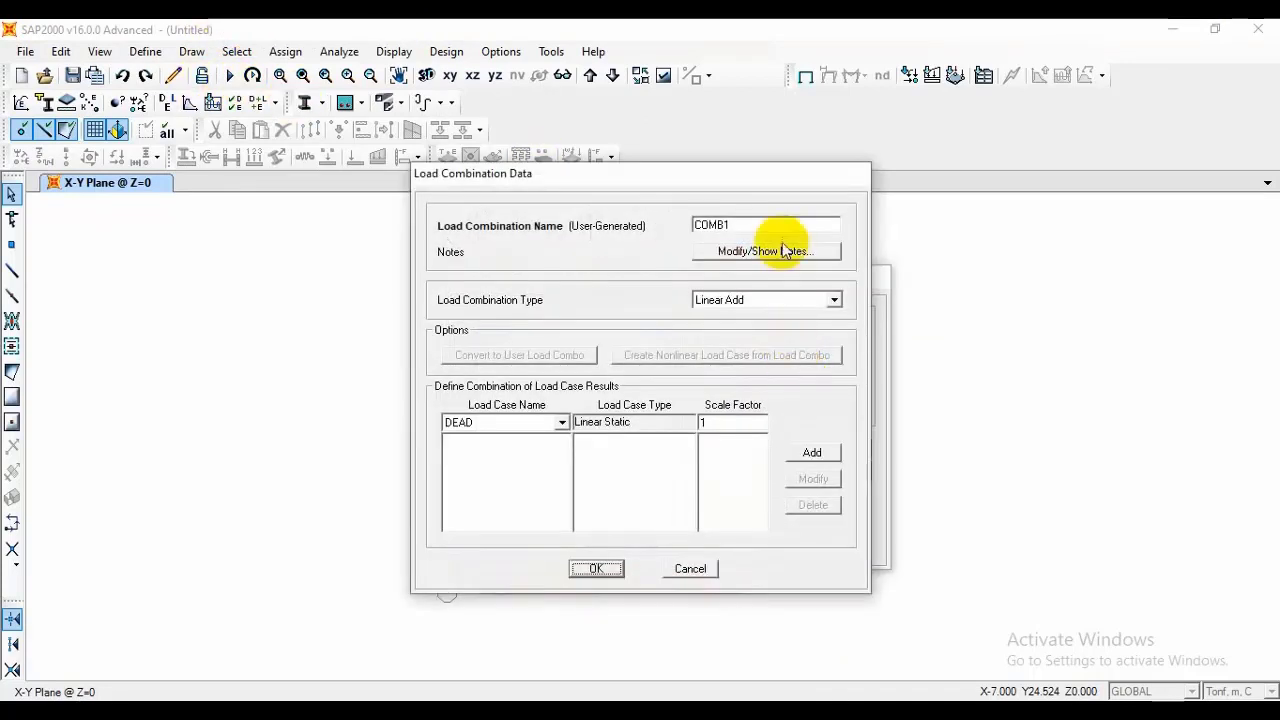
pyautogui.doubleClick(768, 226)
pyautogui.press('BackSpace')
pyautogui.write('long term')
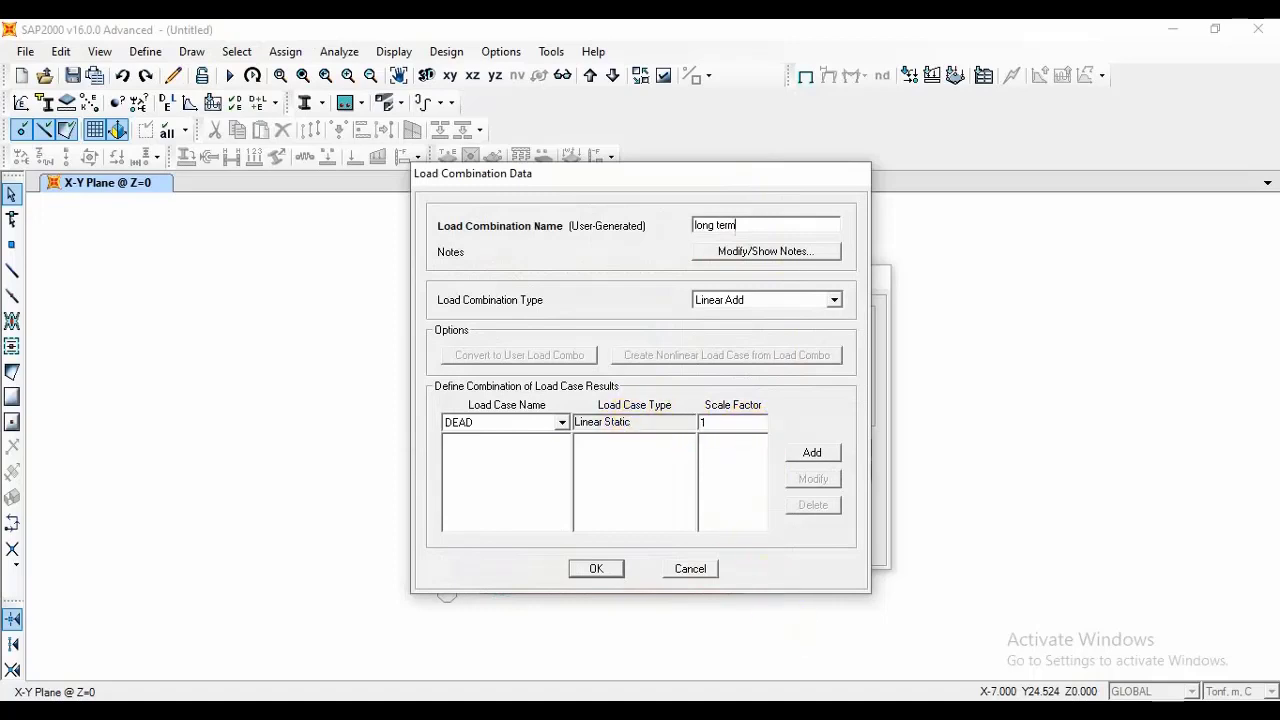
pyautogui.hotkey('alt', 'Tab')
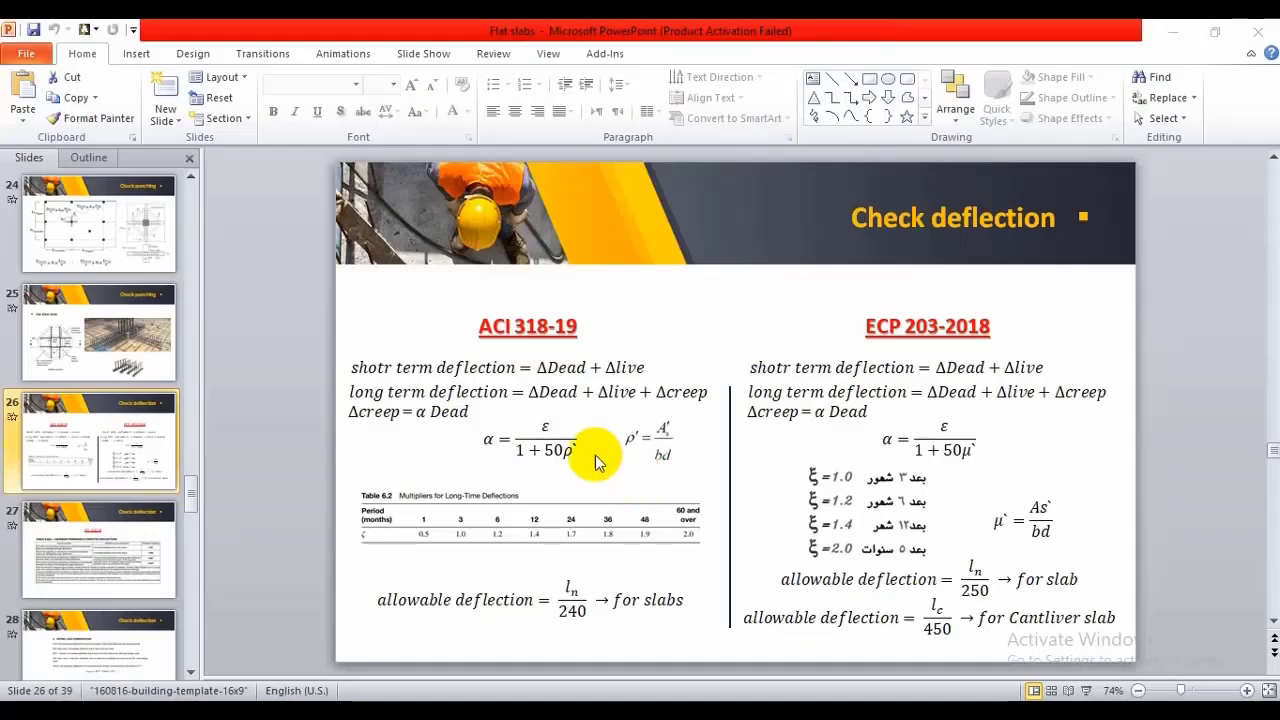